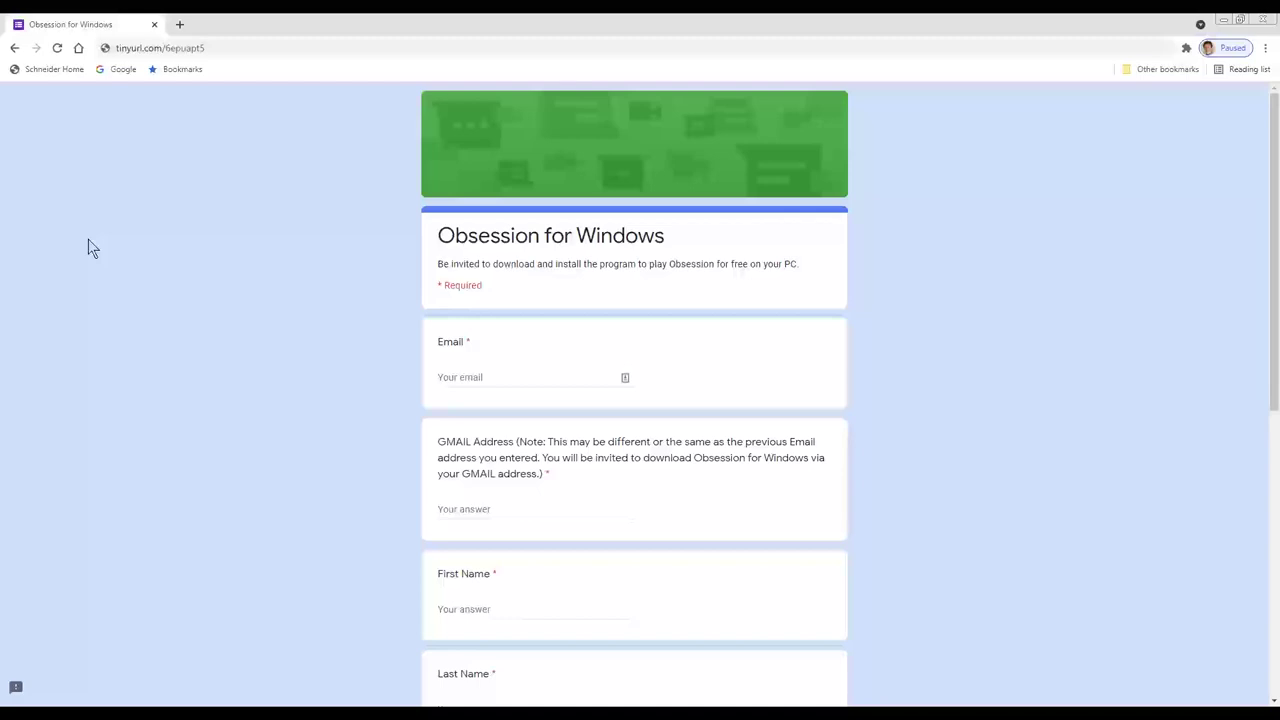
Step: Enter the same Gmail address in both the Email and GMAIL Address answers
click(498, 371)
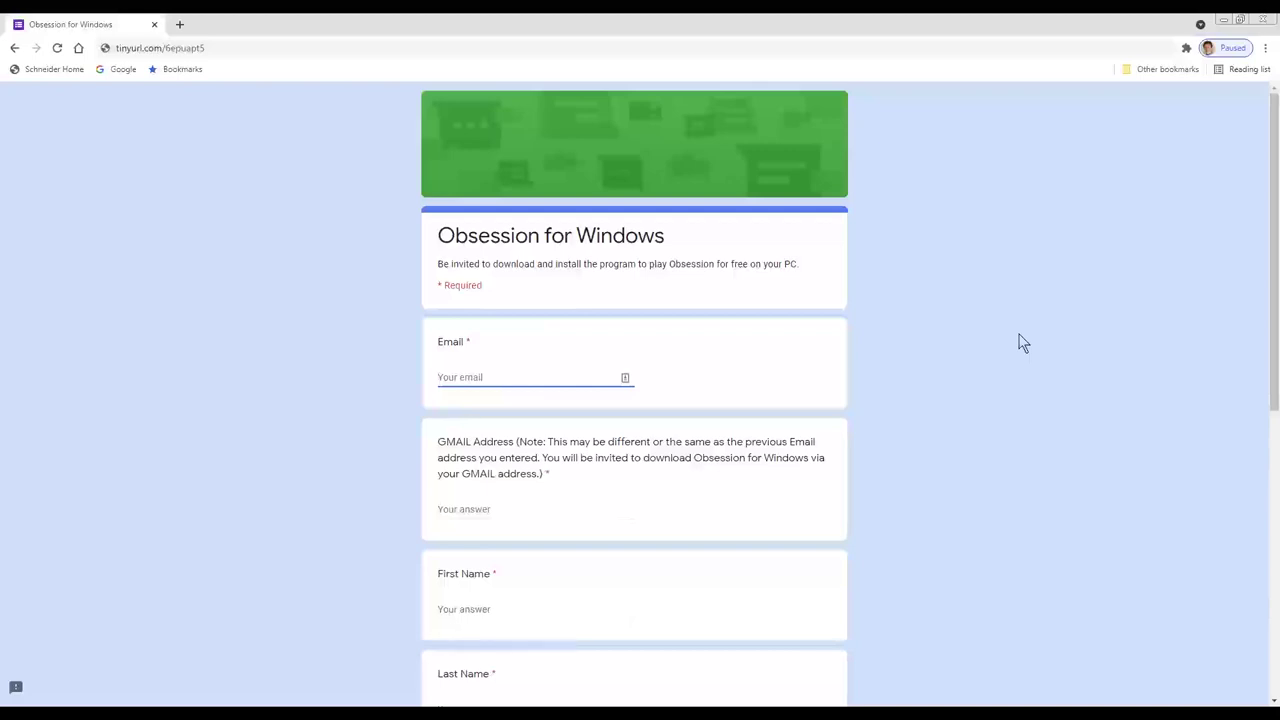
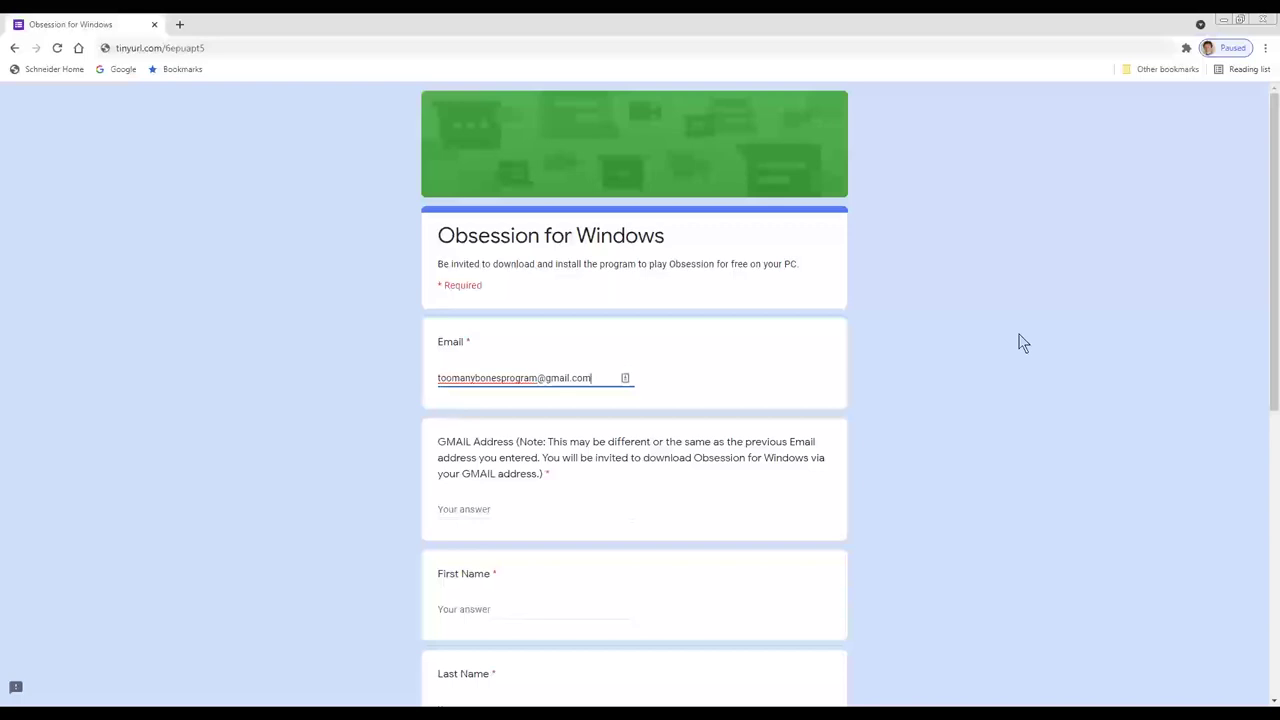
key(Tab)
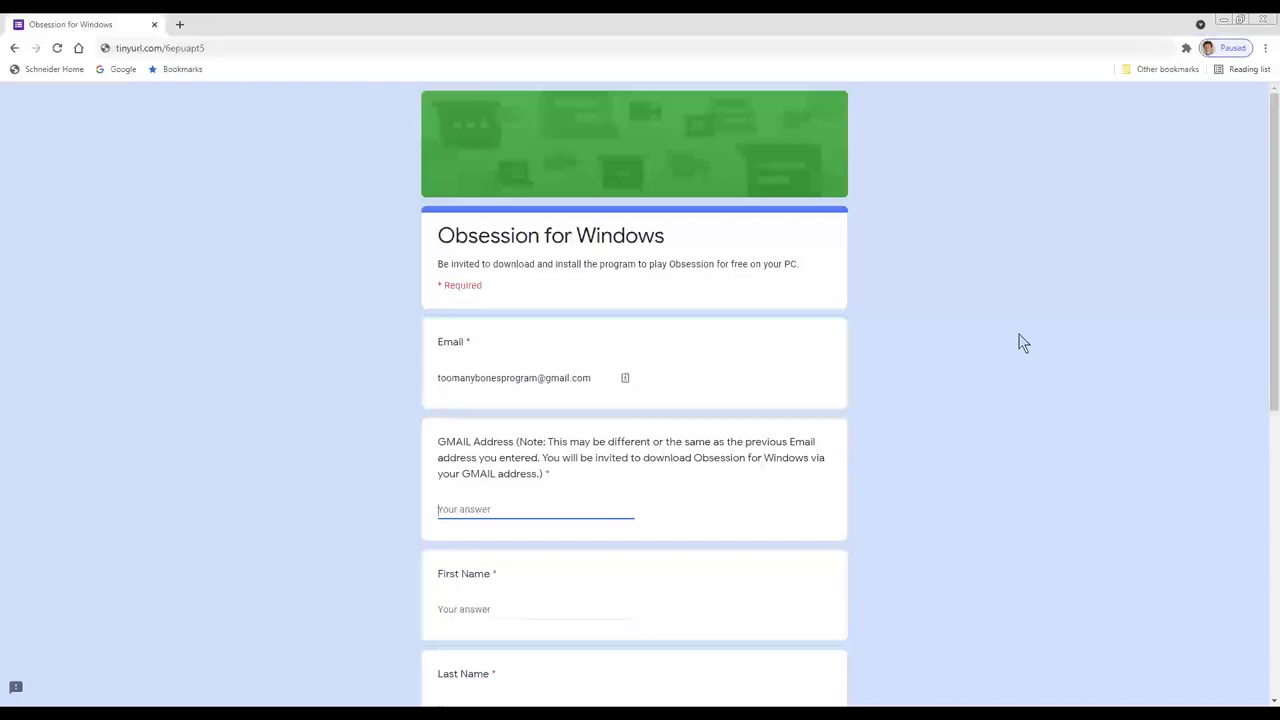
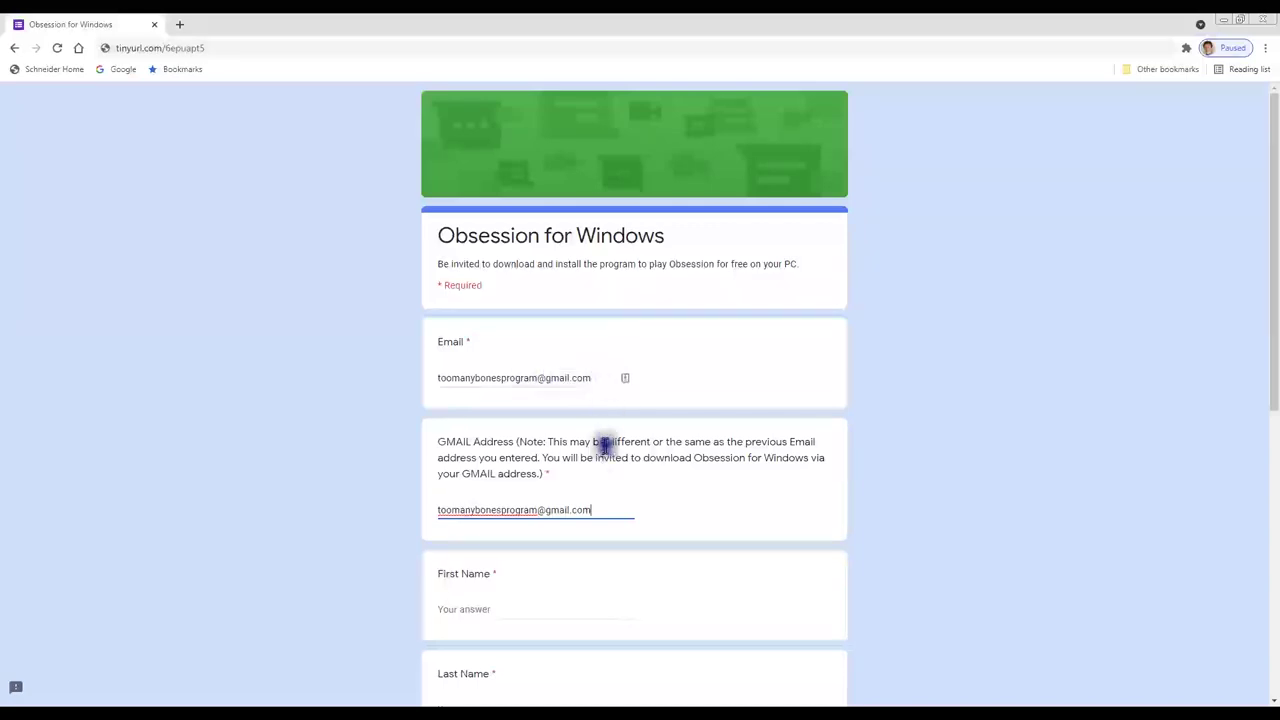
Step: Replace the GMAIL Address answer with test addresses, ending with a non-Gmail one that gets rejected
drag(604, 510, 260, 520)
key(ctrl+c)
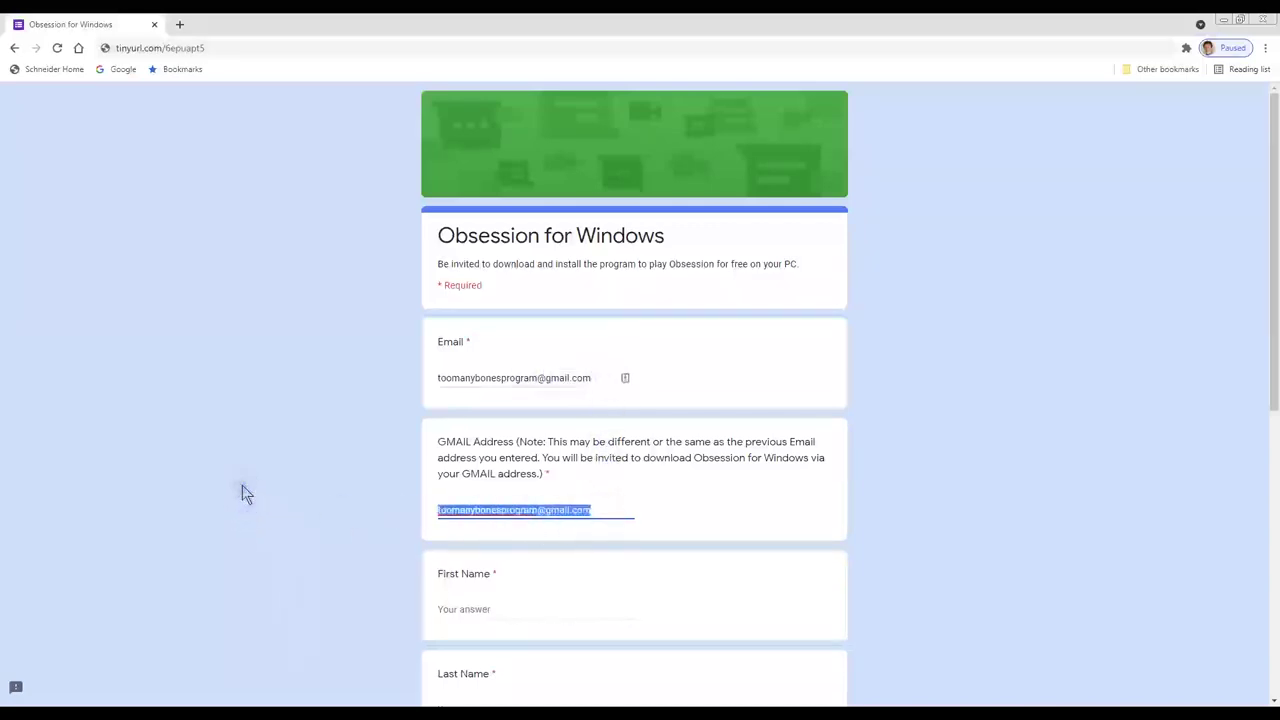
key(BackSpace)
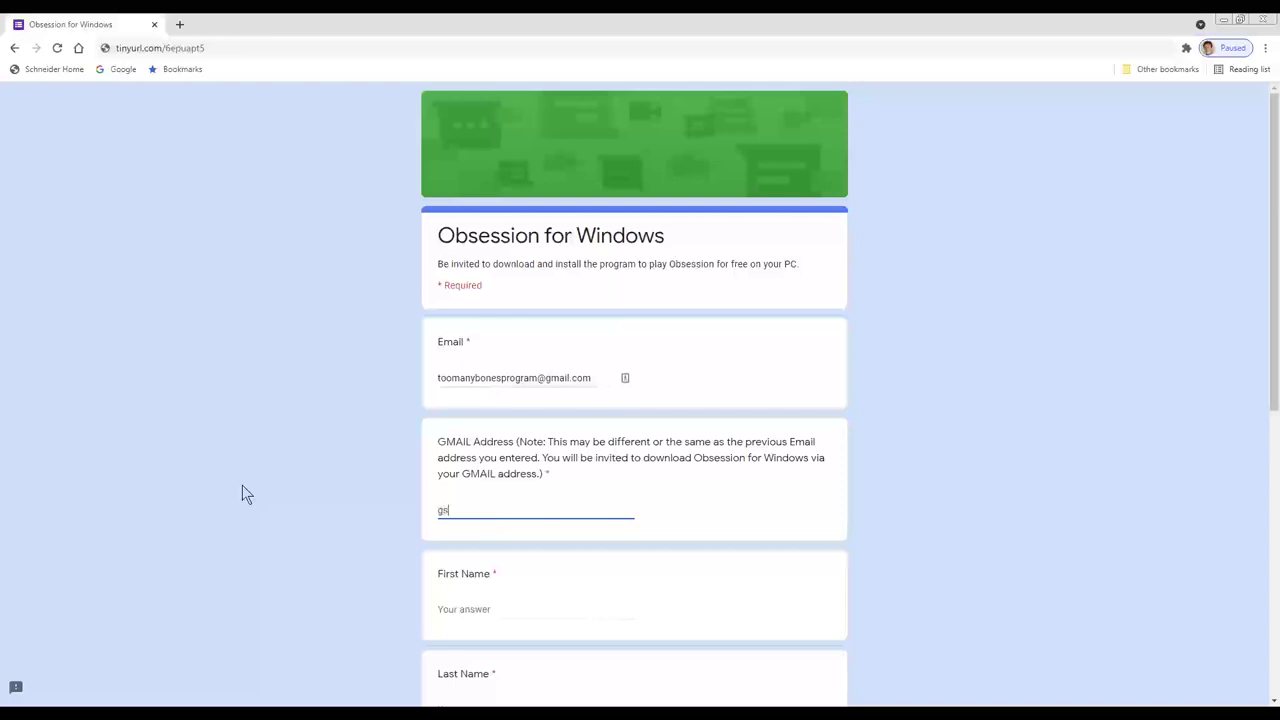
drag(537, 510, 440, 510)
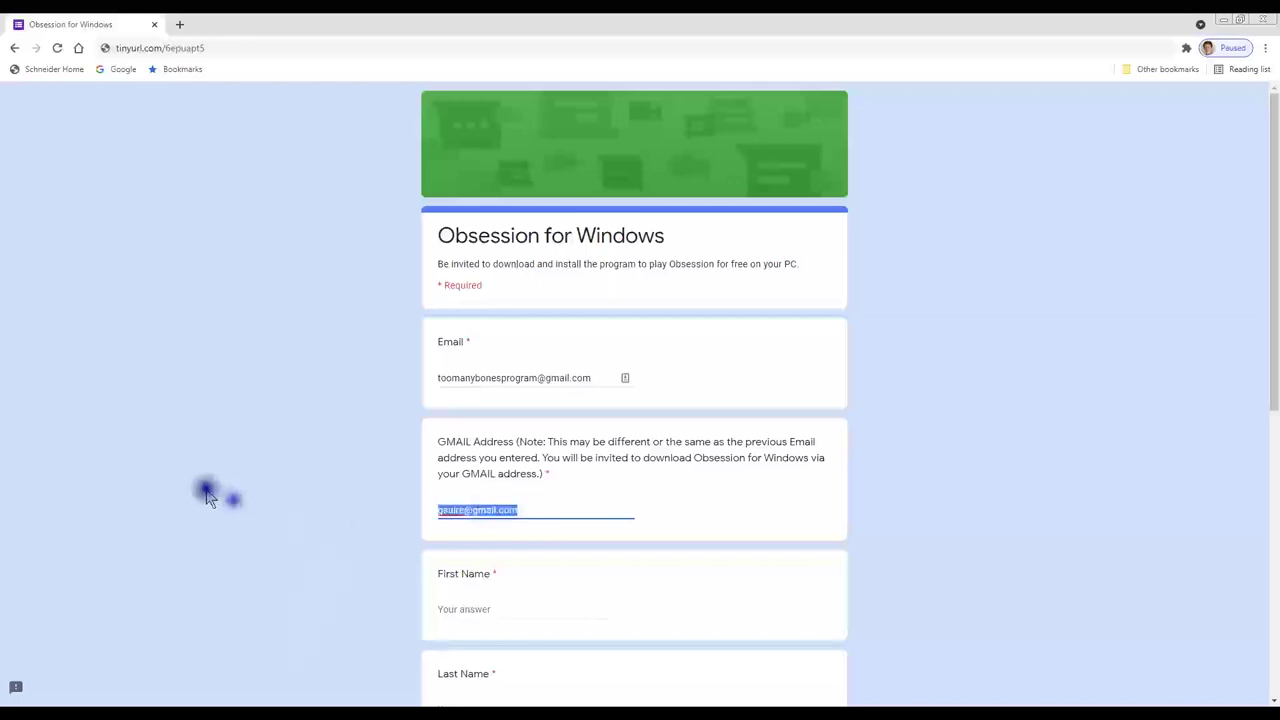
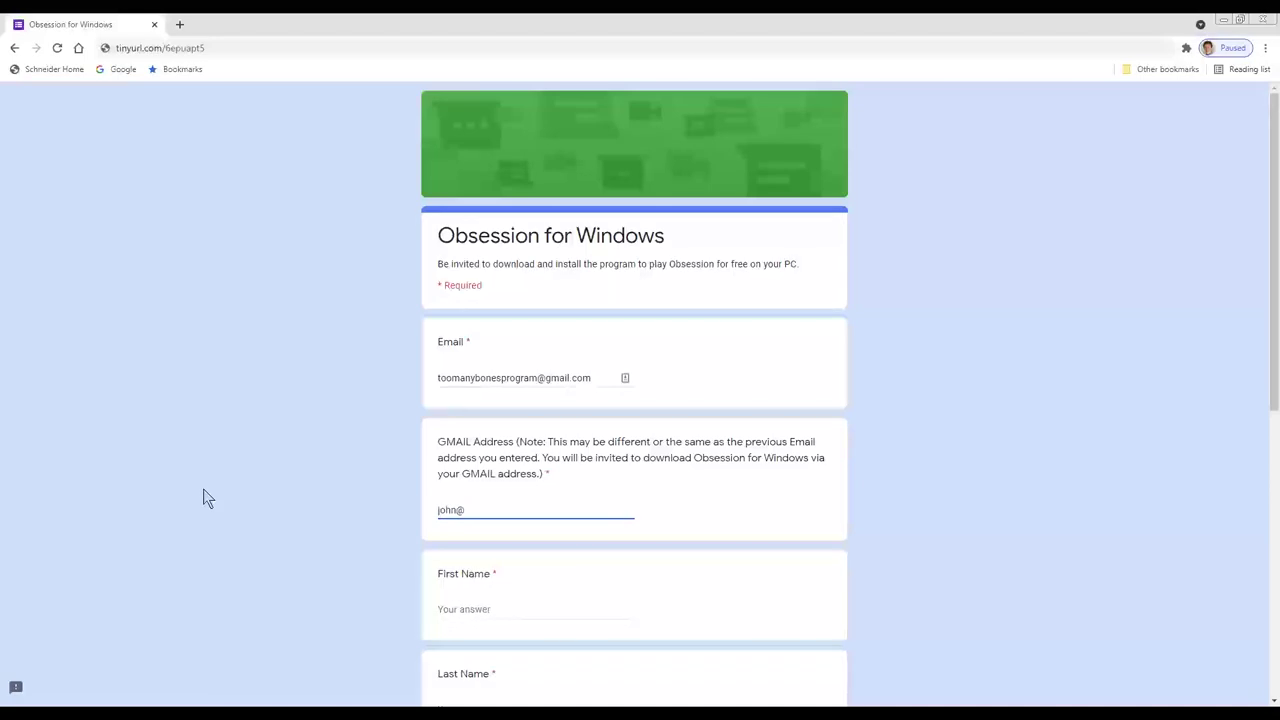
key(Tab)
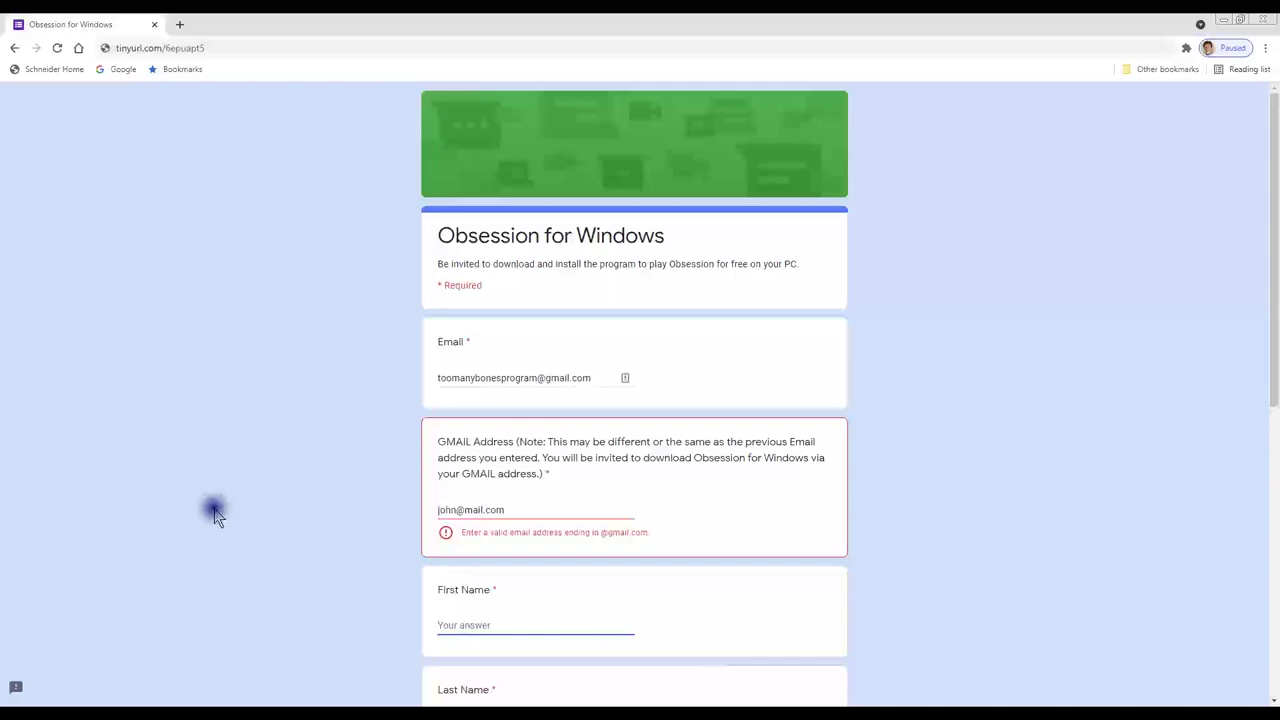
Step: Paste the original Gmail address back over the rejected GMAIL Address entry
drag(510, 510, 388, 515)
key(ctrl+v)
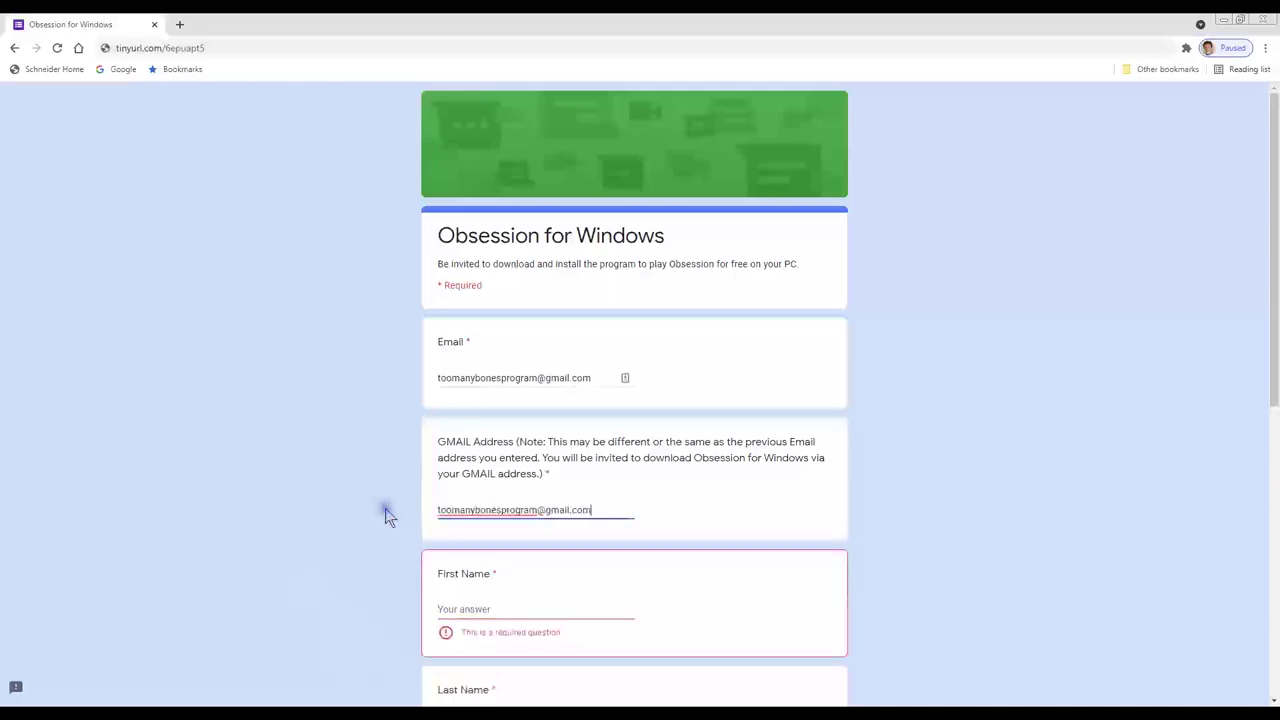
key(Tab)
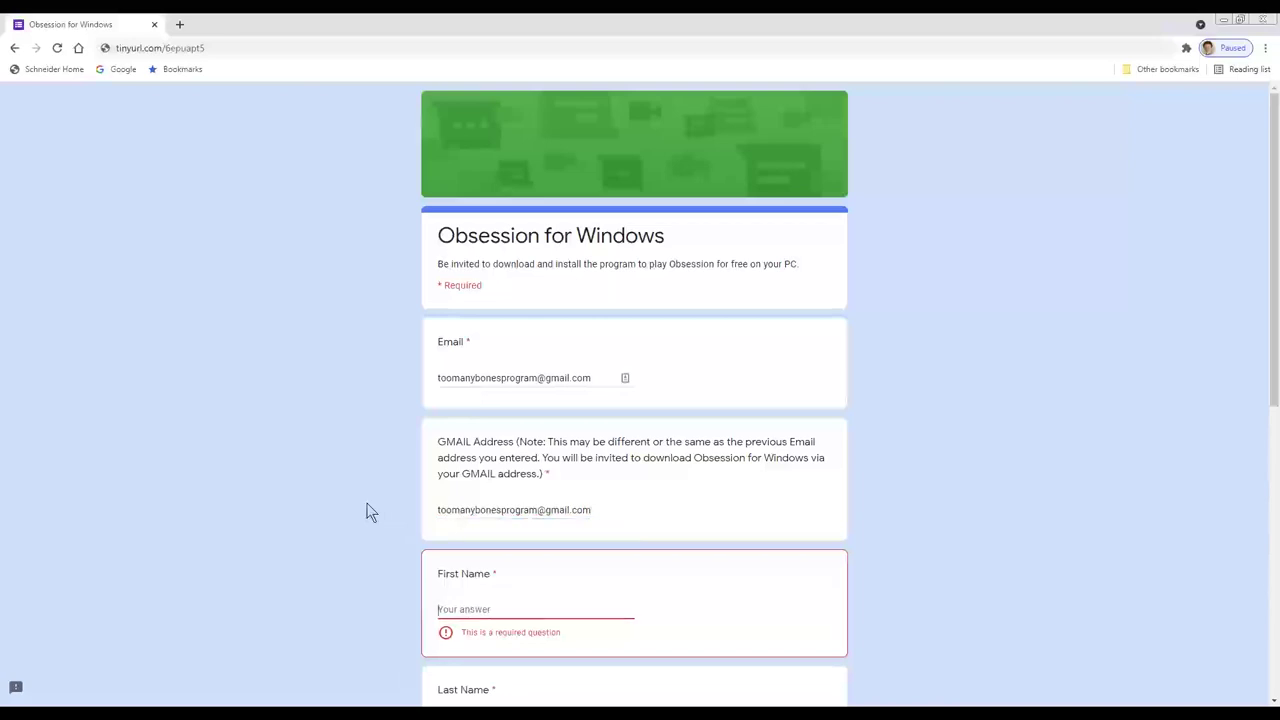
Step: Fill in the First Name and Last Name answers
key(Tab)
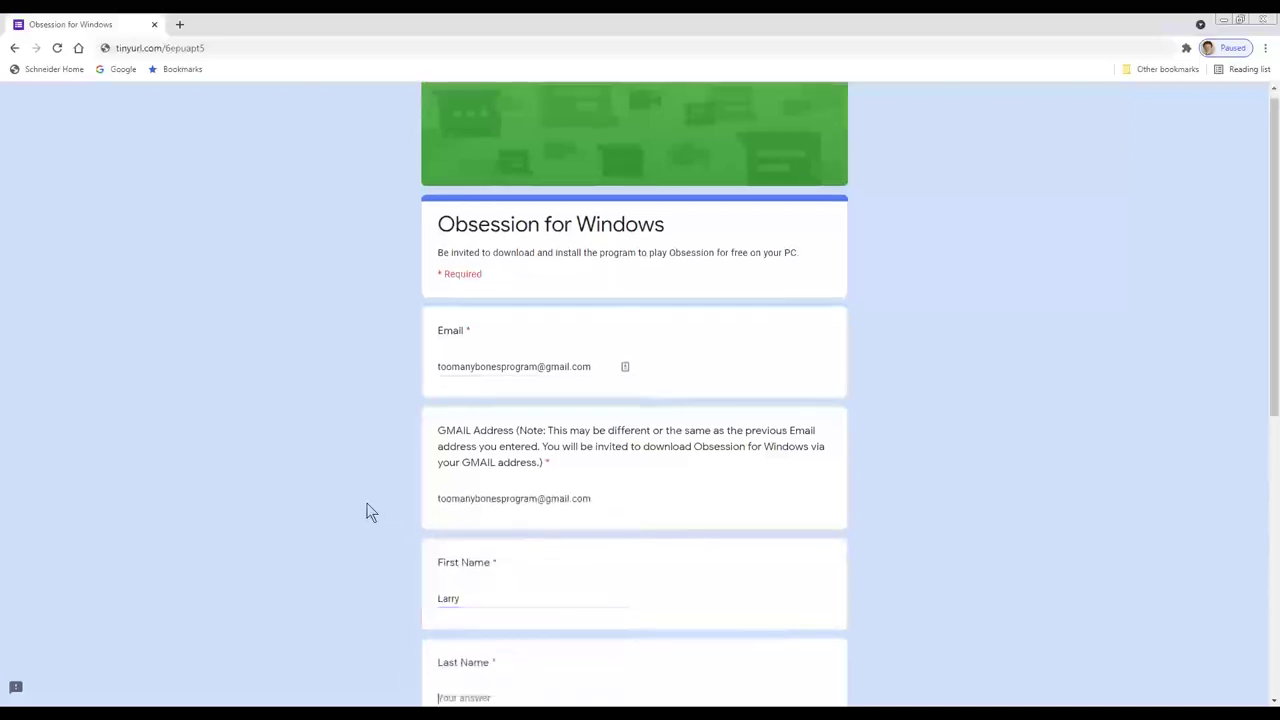
key(Tab)
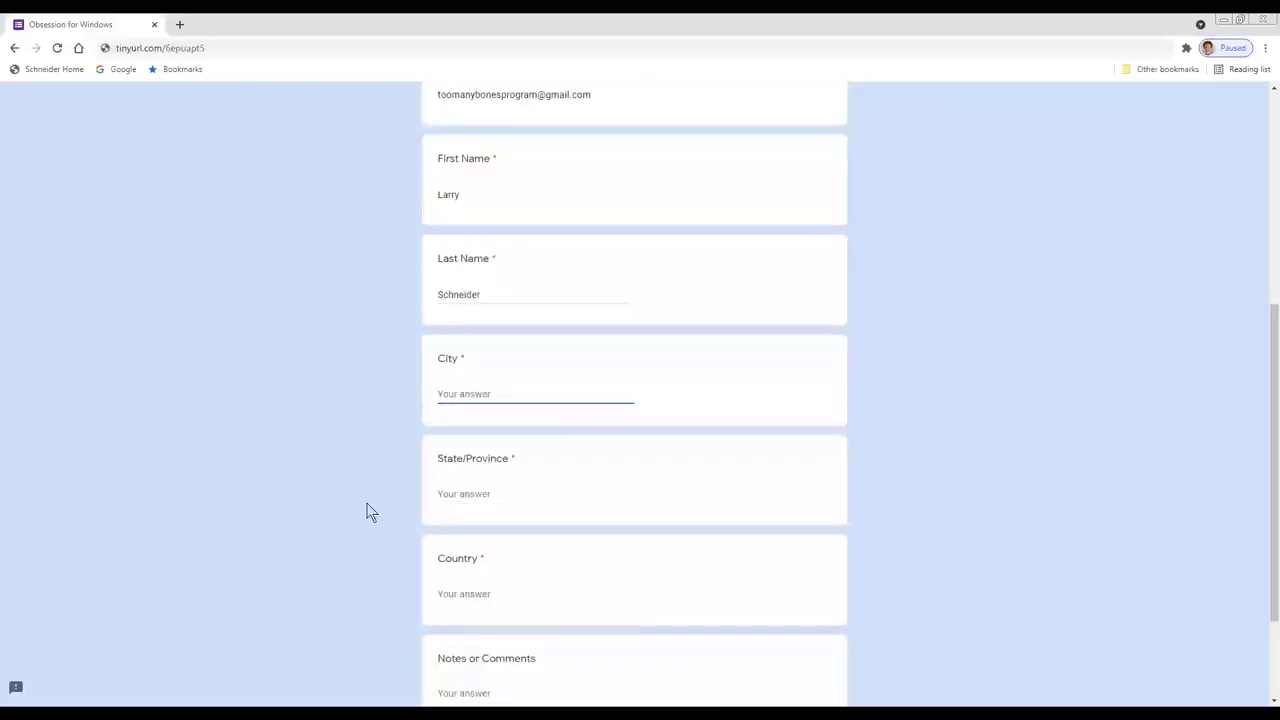
Step: Fill in the city, state and country answers, then submit the sign-up form
text(Los Angeles)
key(Tab)
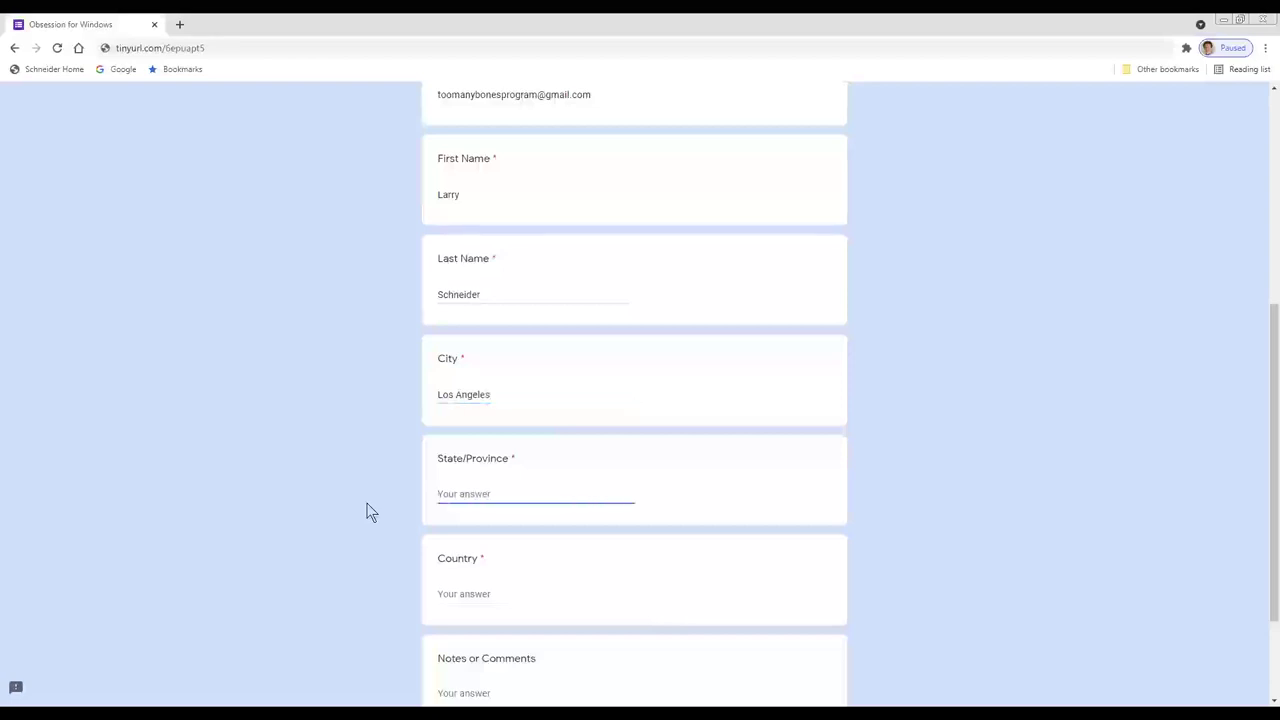
text(CA)
key(Tab)
text(USA)
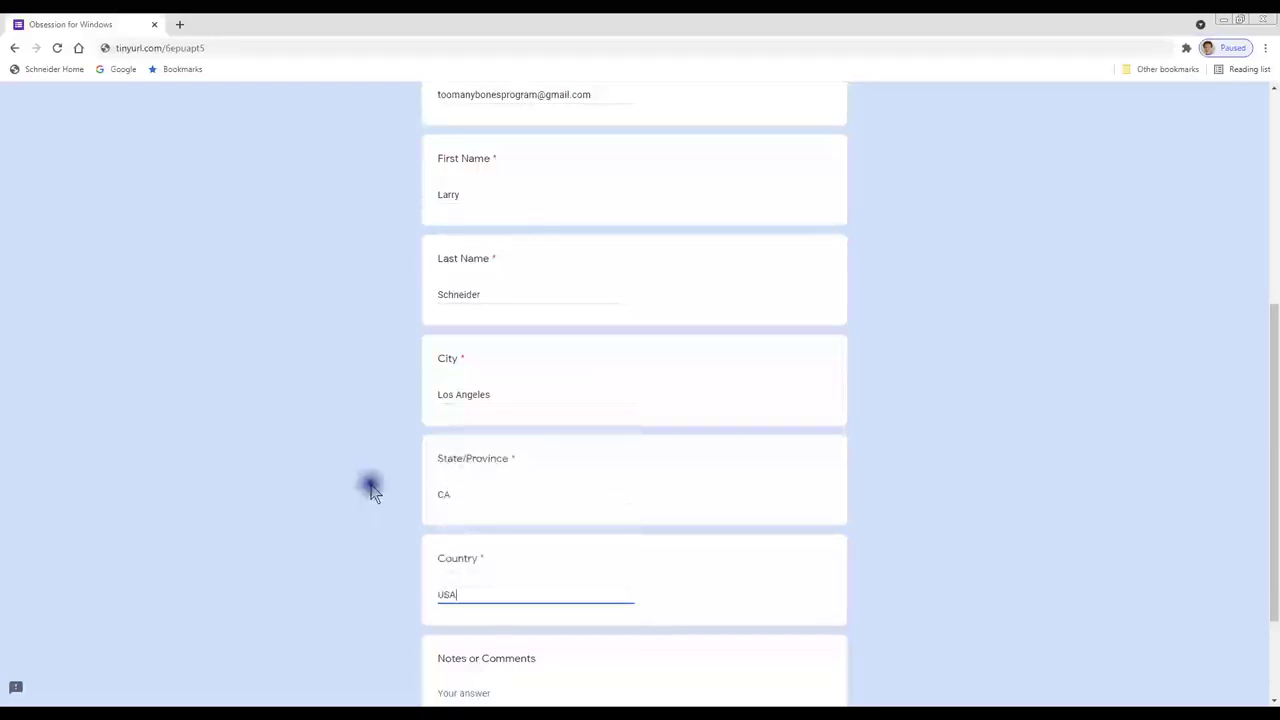
scroll(390, 520, down, 2)
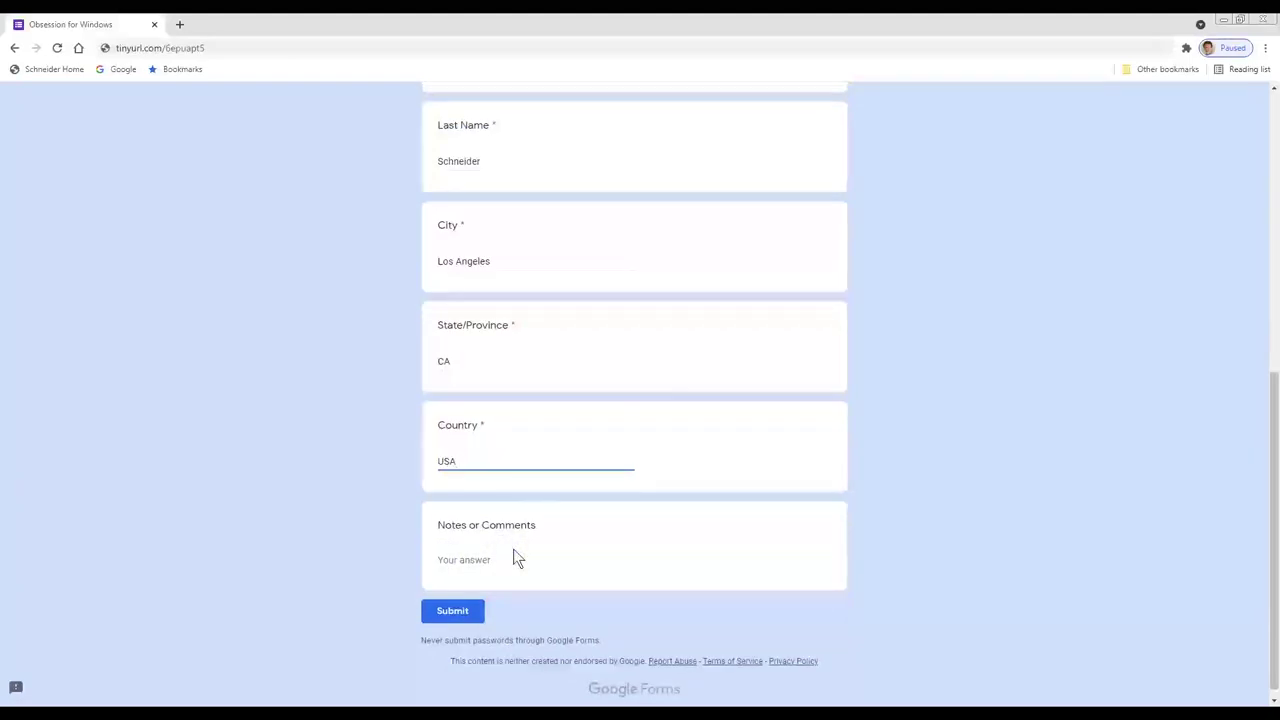
click(470, 611)
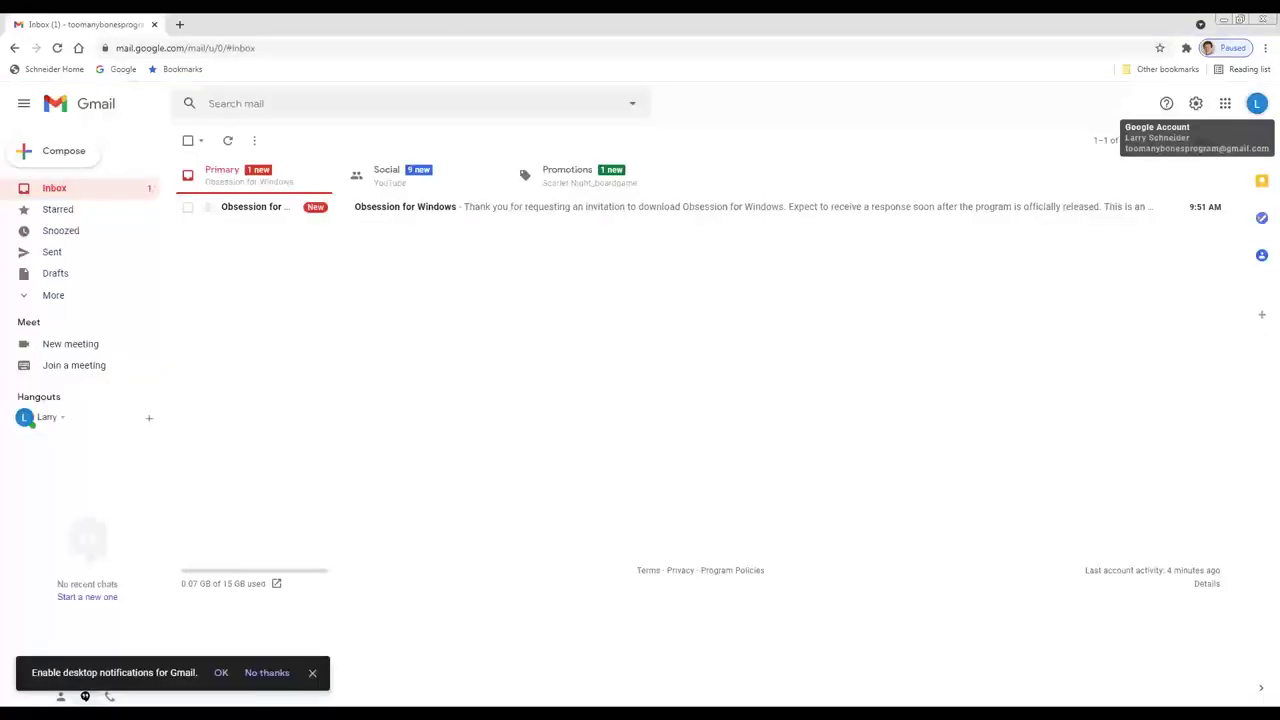
Step: Read the Obsession for Windows confirmation email, then delete it to Trash
click(318, 214)
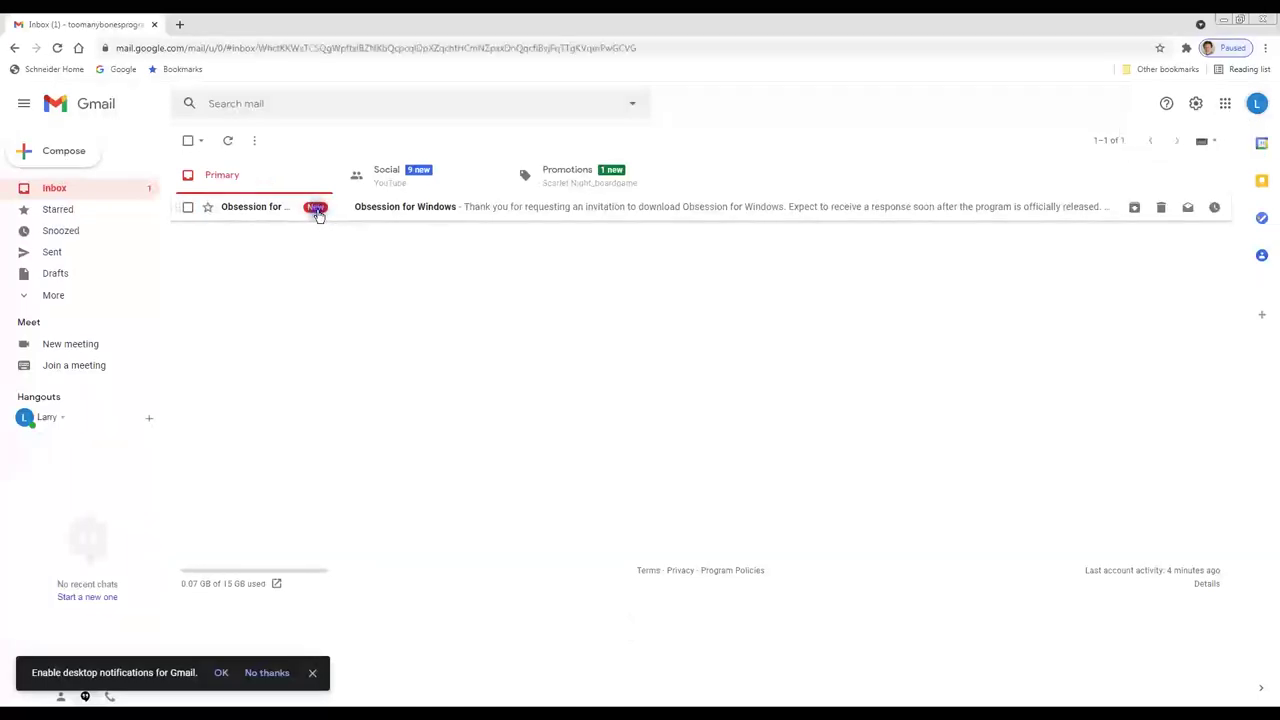
click(587, 413)
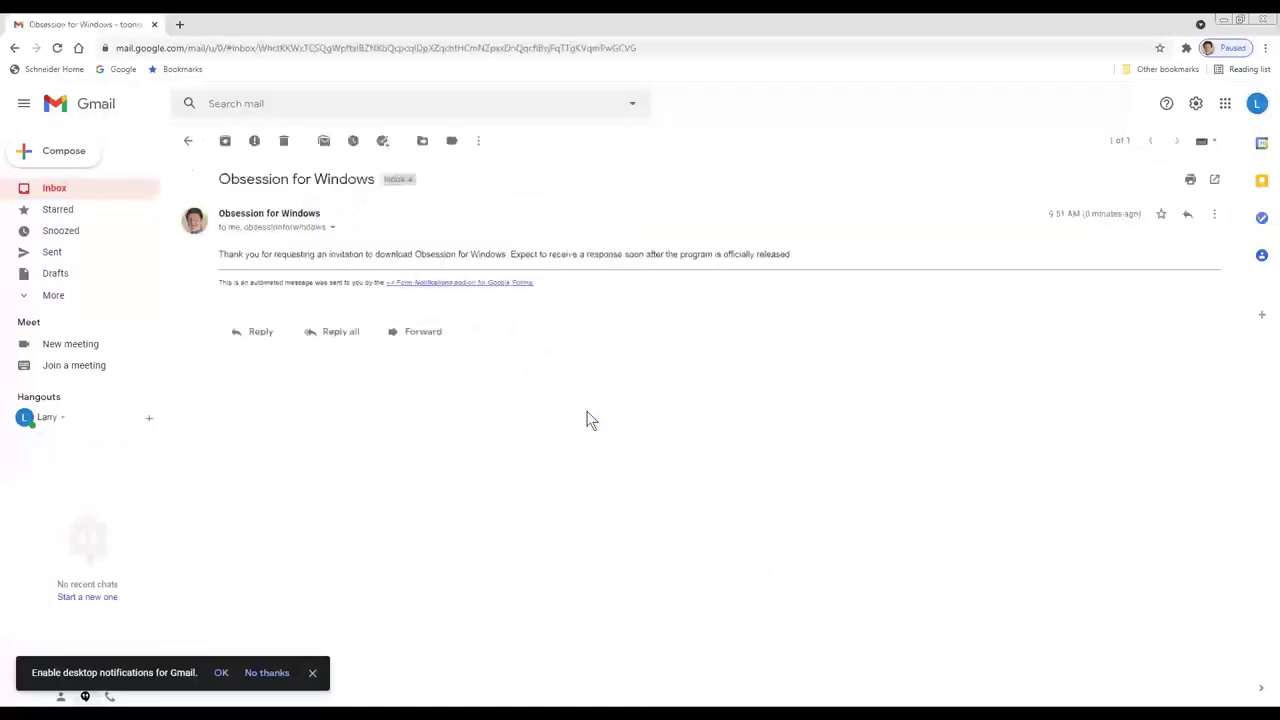
click(583, 297)
click(583, 271)
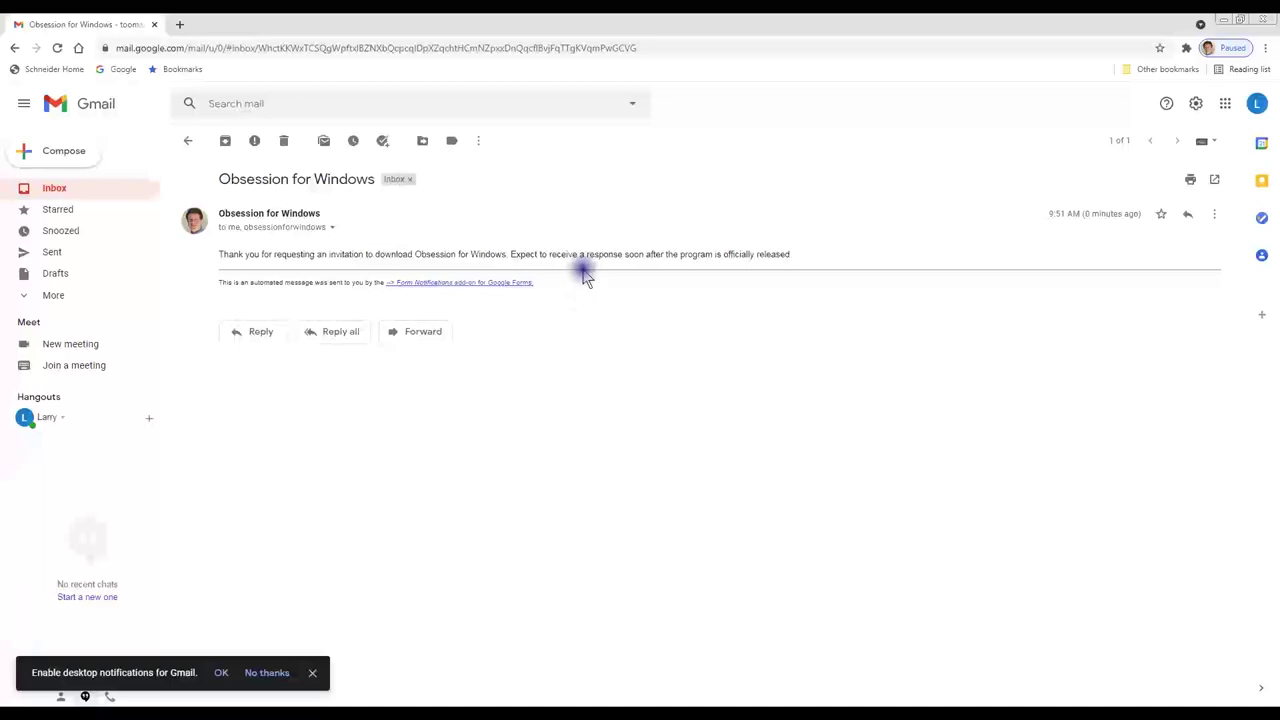
click(616, 269)
click(650, 270)
click(651, 270)
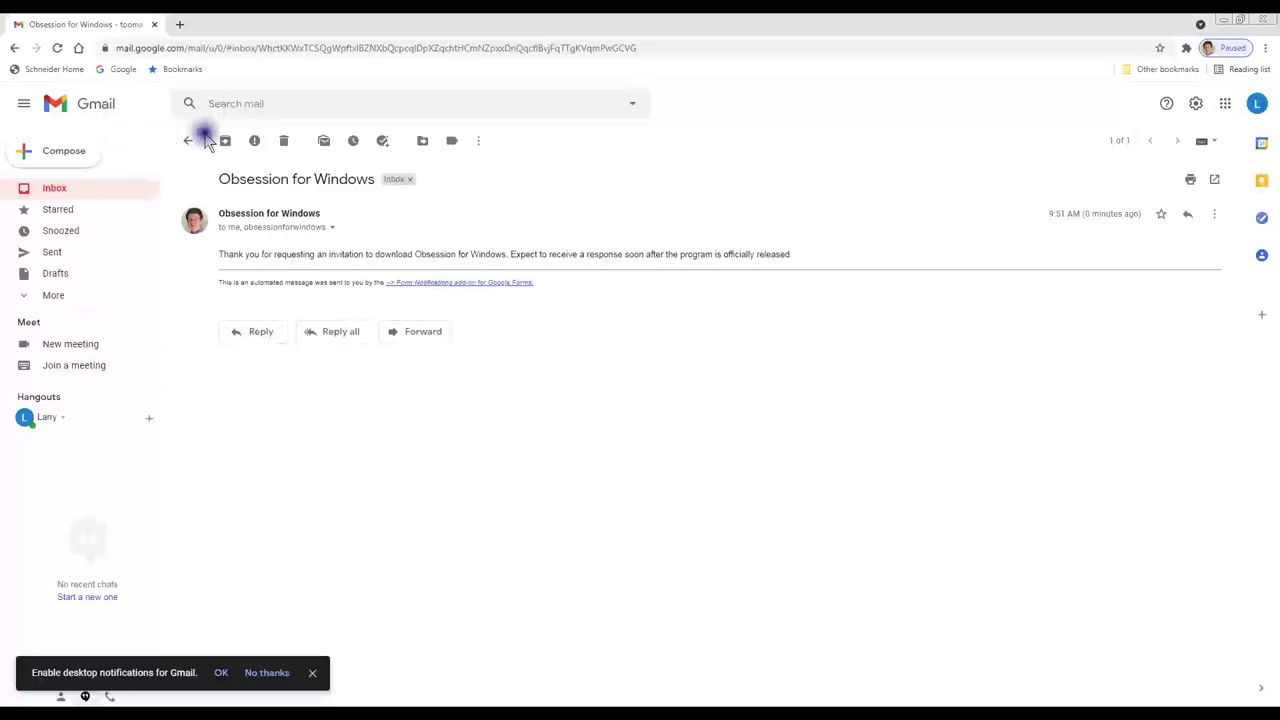
click(284, 142)
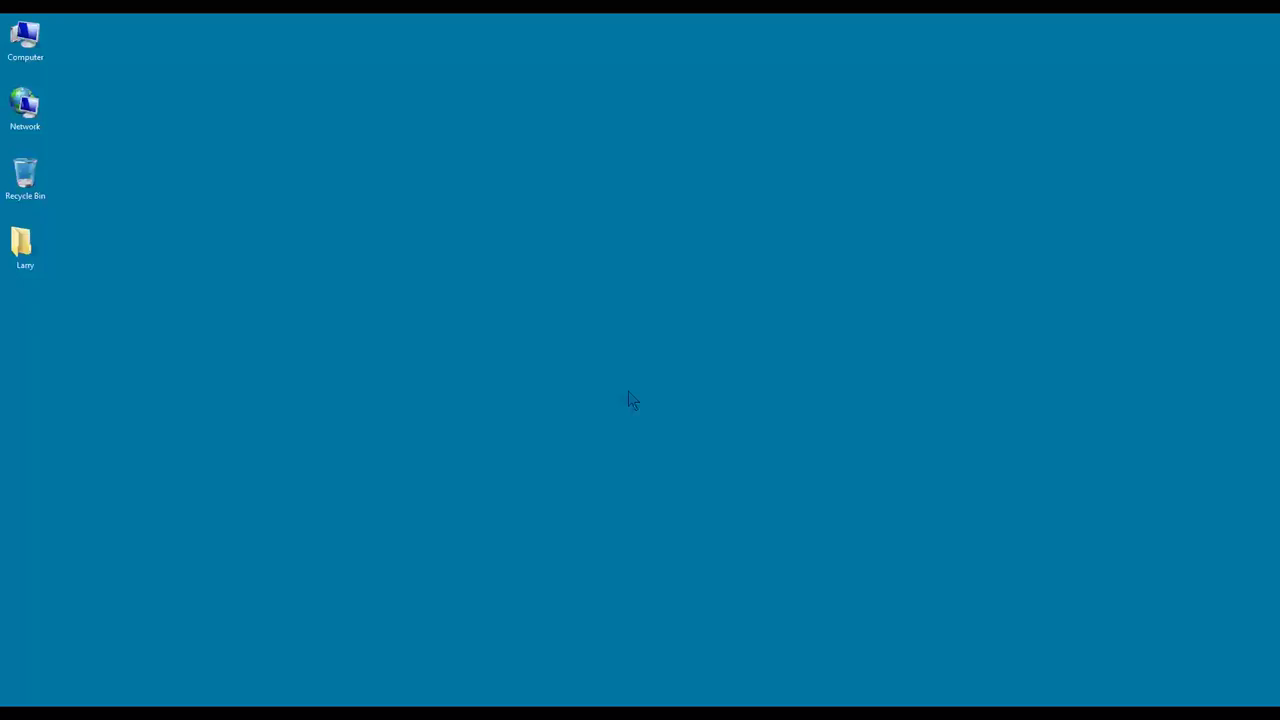
Step: Create a new folder on the desktop named Obsession Install
right_click(628, 391)
mouse_move(726, 538)
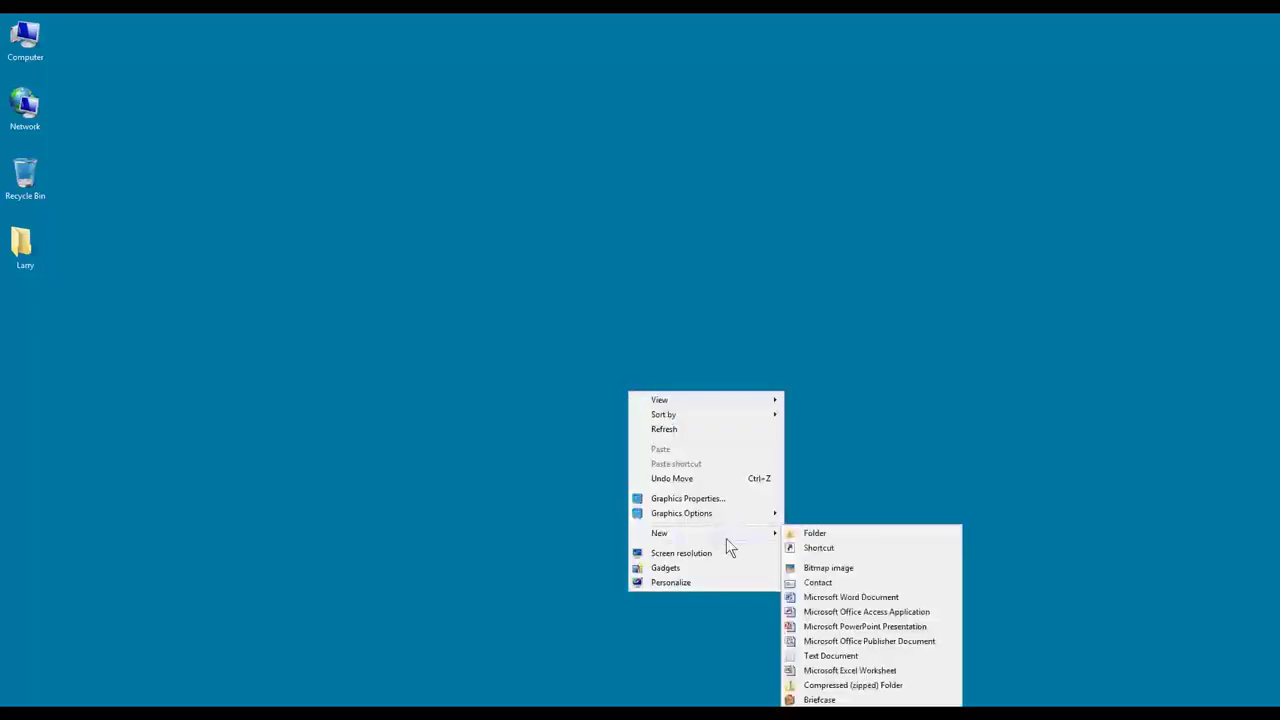
click(815, 534)
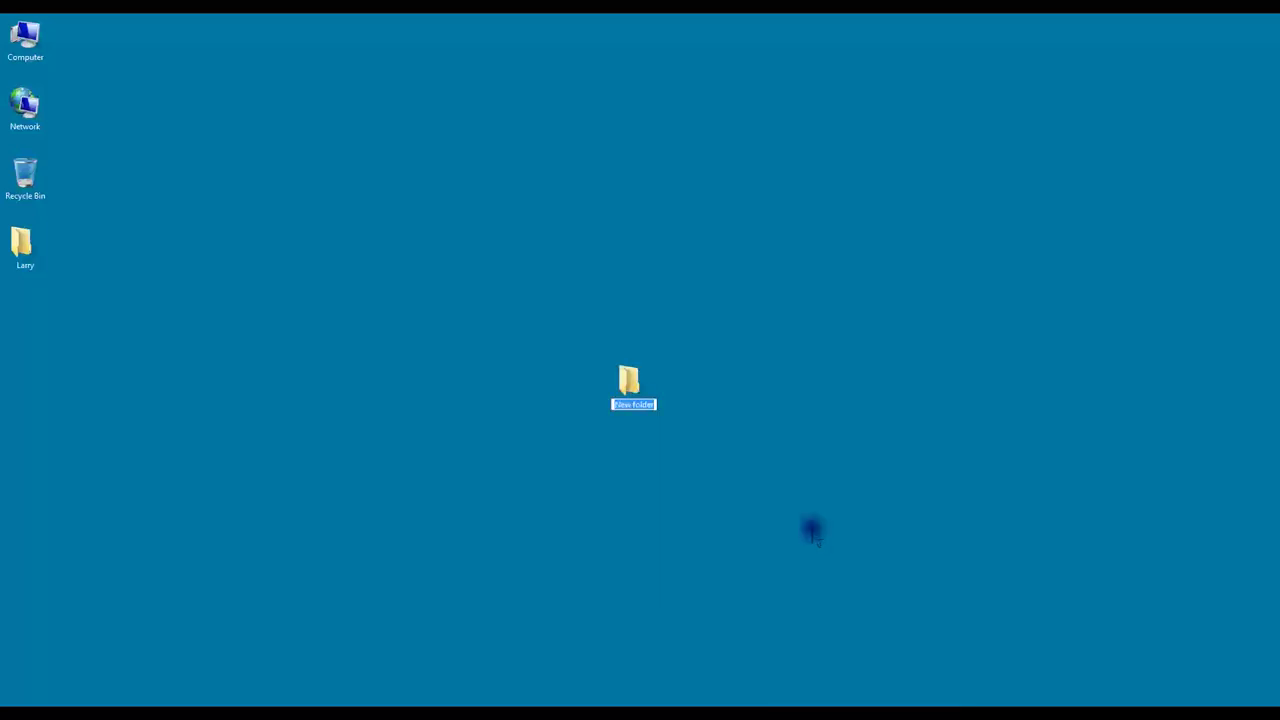
text(obsession)
text( Novel)
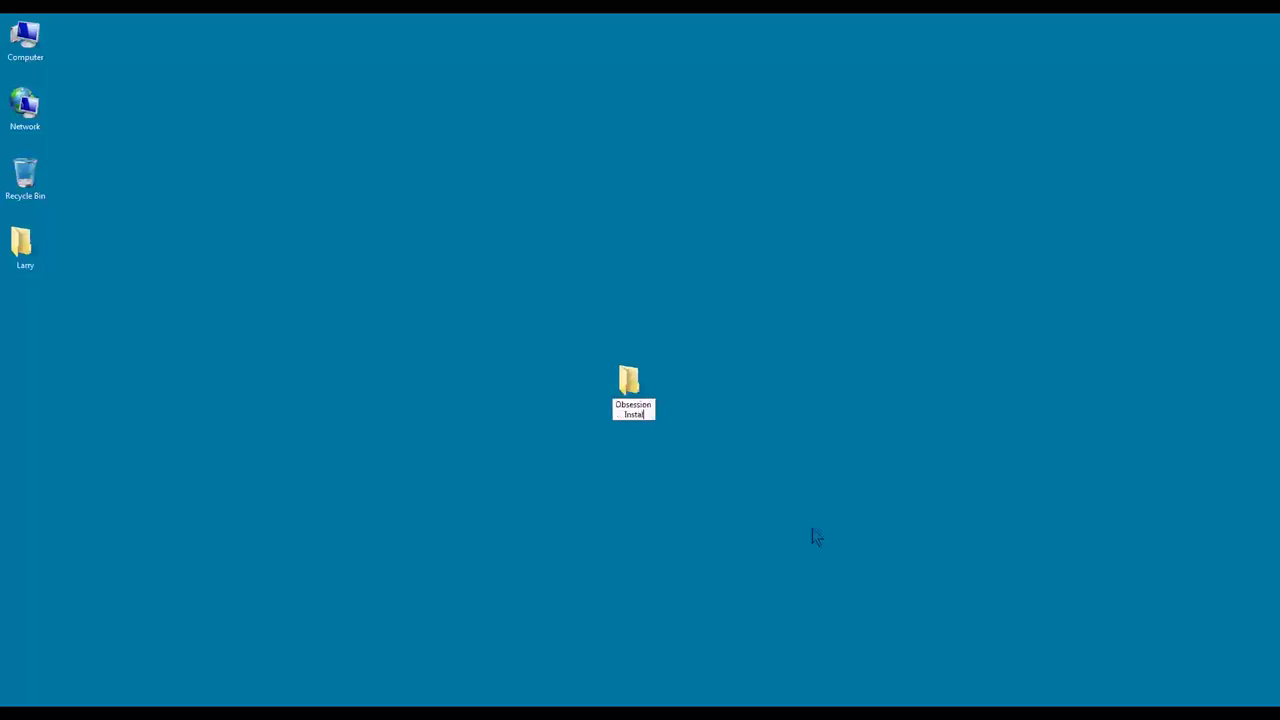
key(Return)
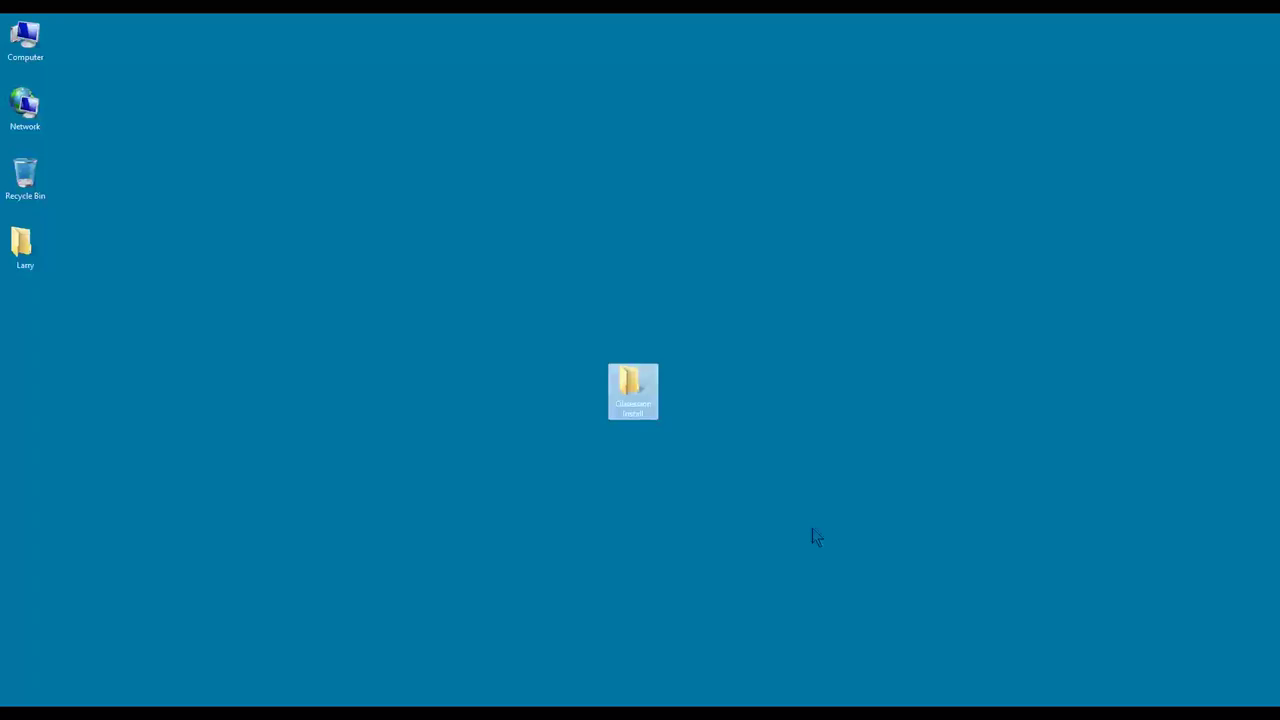
click(816, 537)
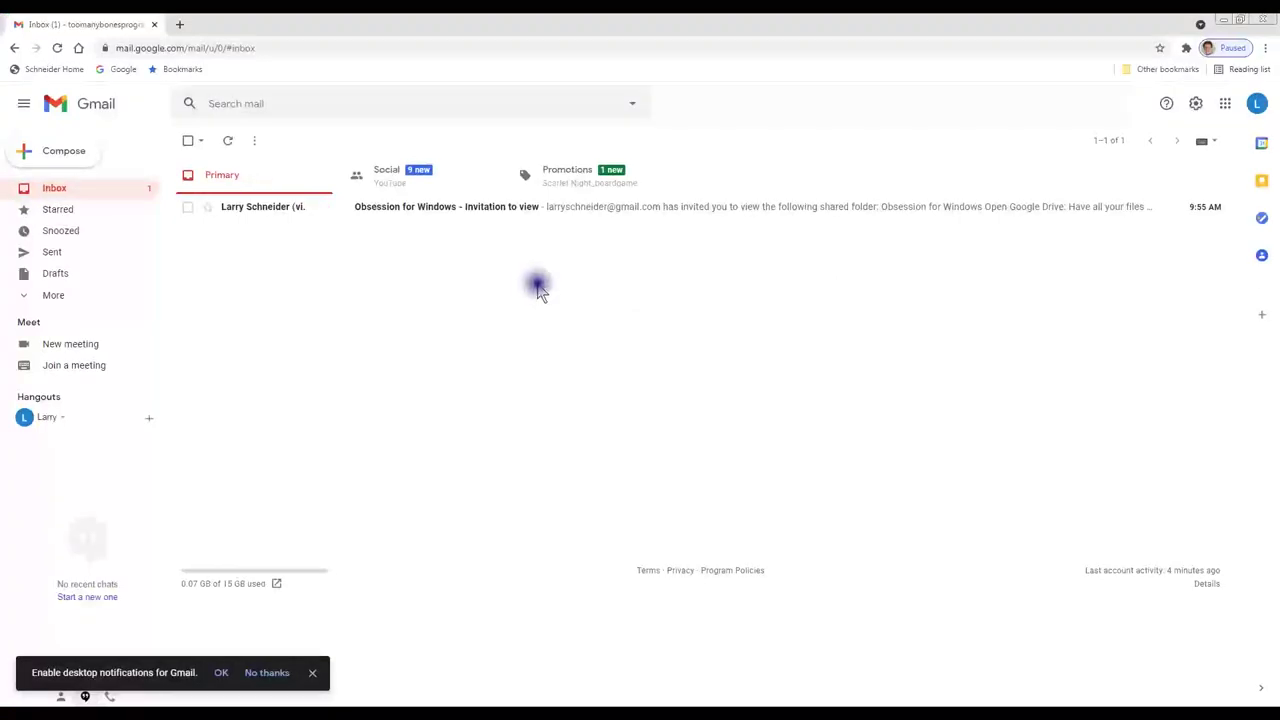
Step: Open the invitation email and open its shared Obsession for Windows folder in Google Drive
click(428, 207)
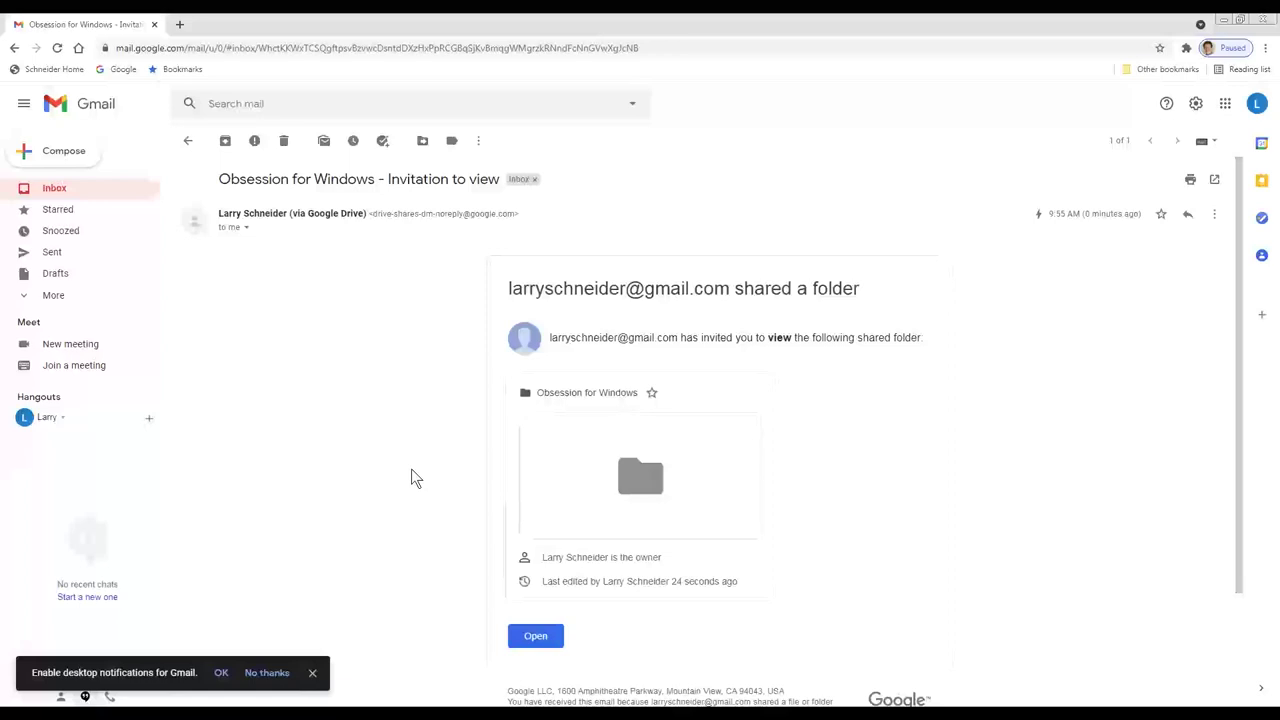
mouse_move(639, 465)
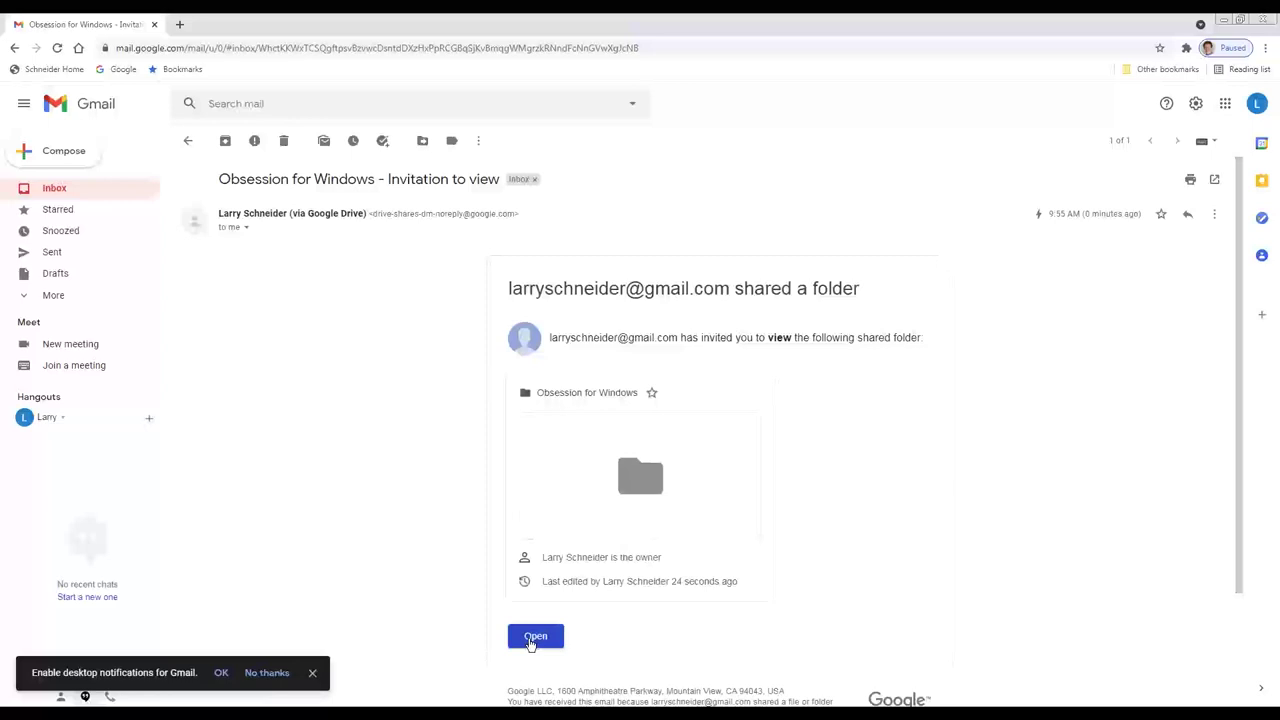
click(531, 640)
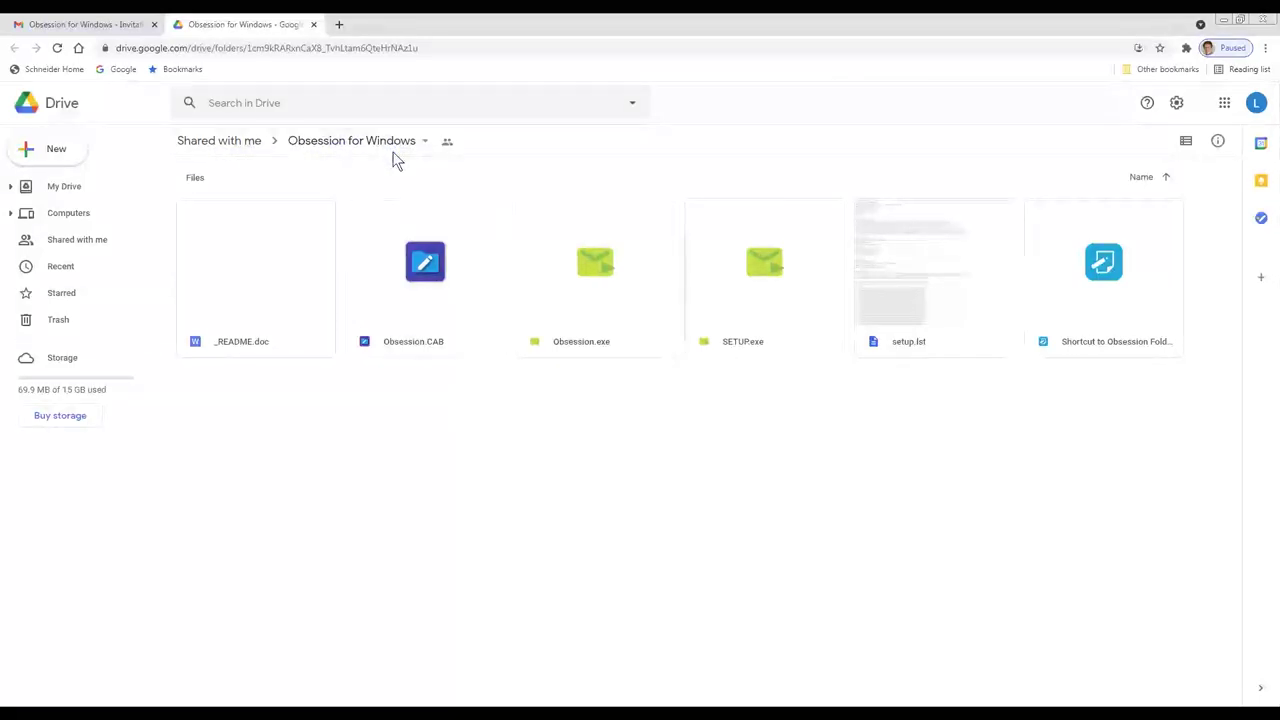
Step: Download the Obsession for Windows folder as a zip and save it in Downloads
click(357, 141)
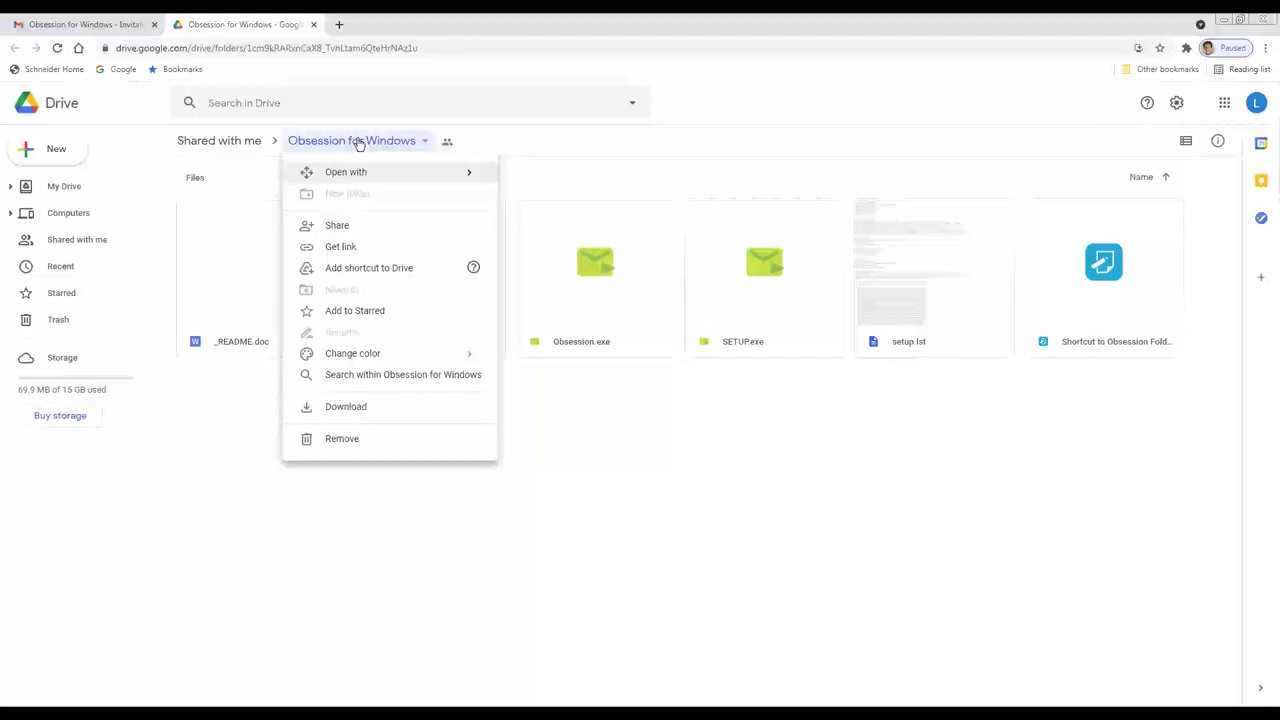
click(346, 418)
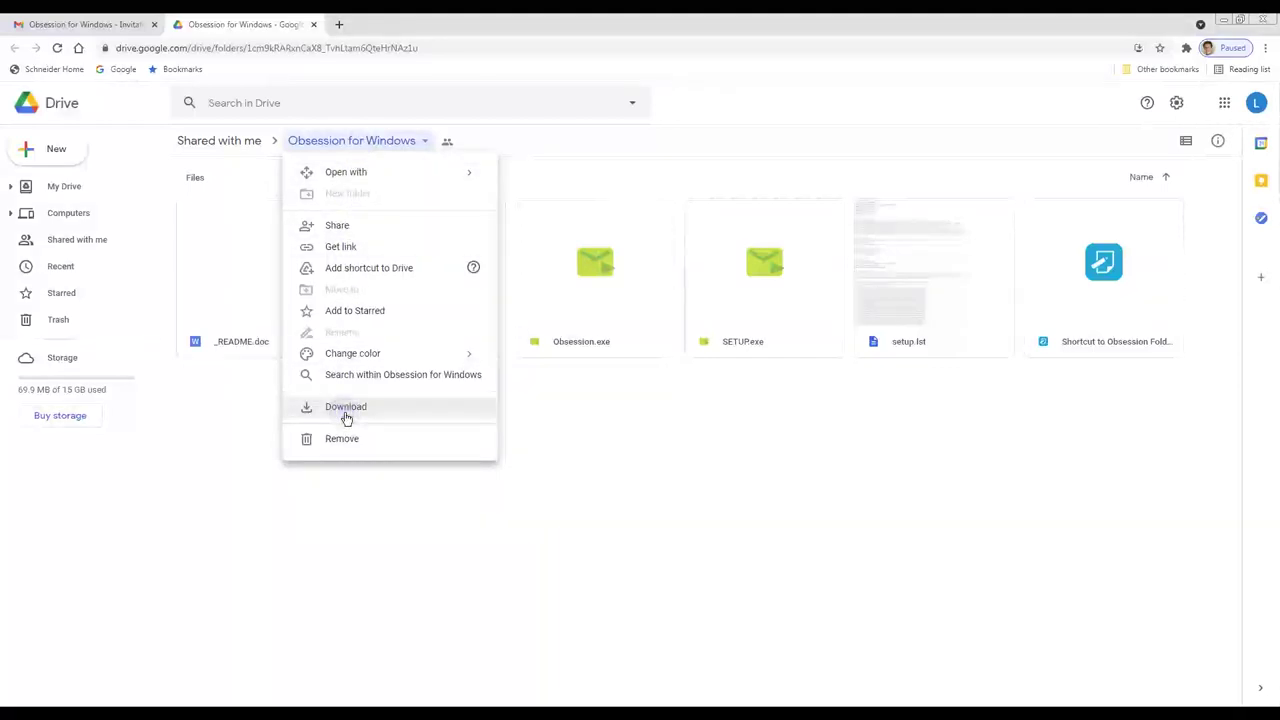
click(346, 408)
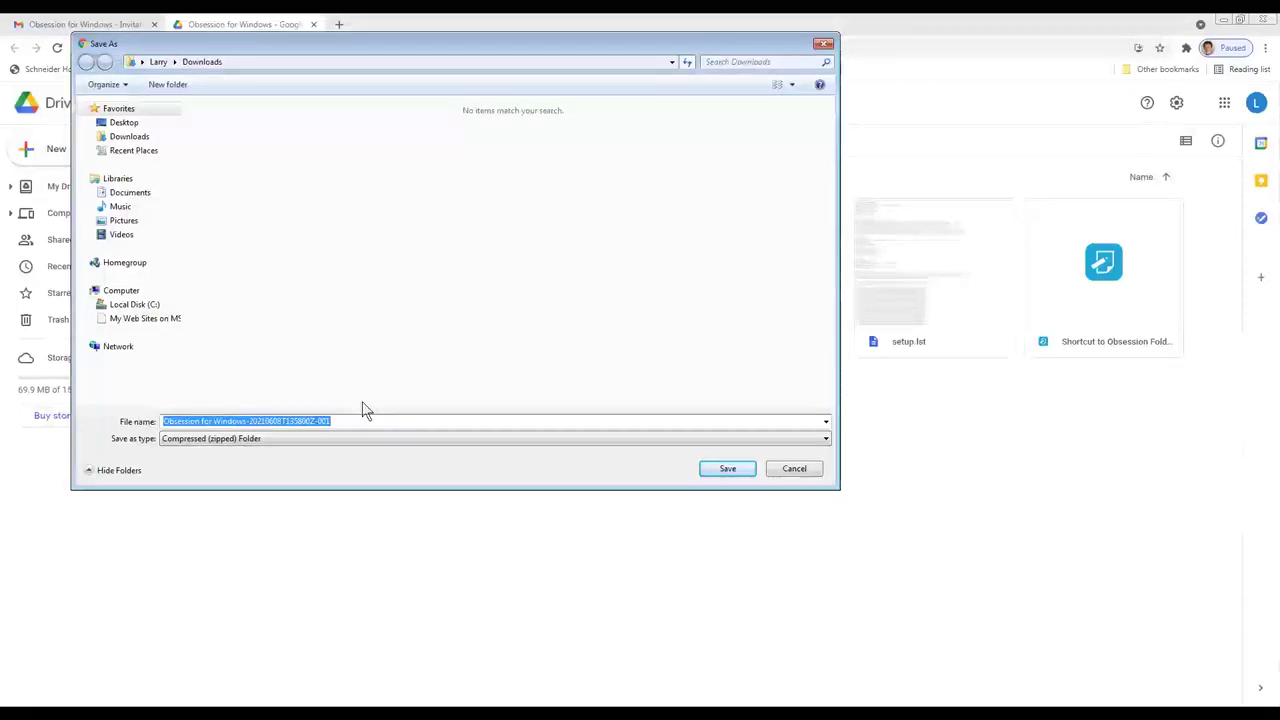
click(721, 476)
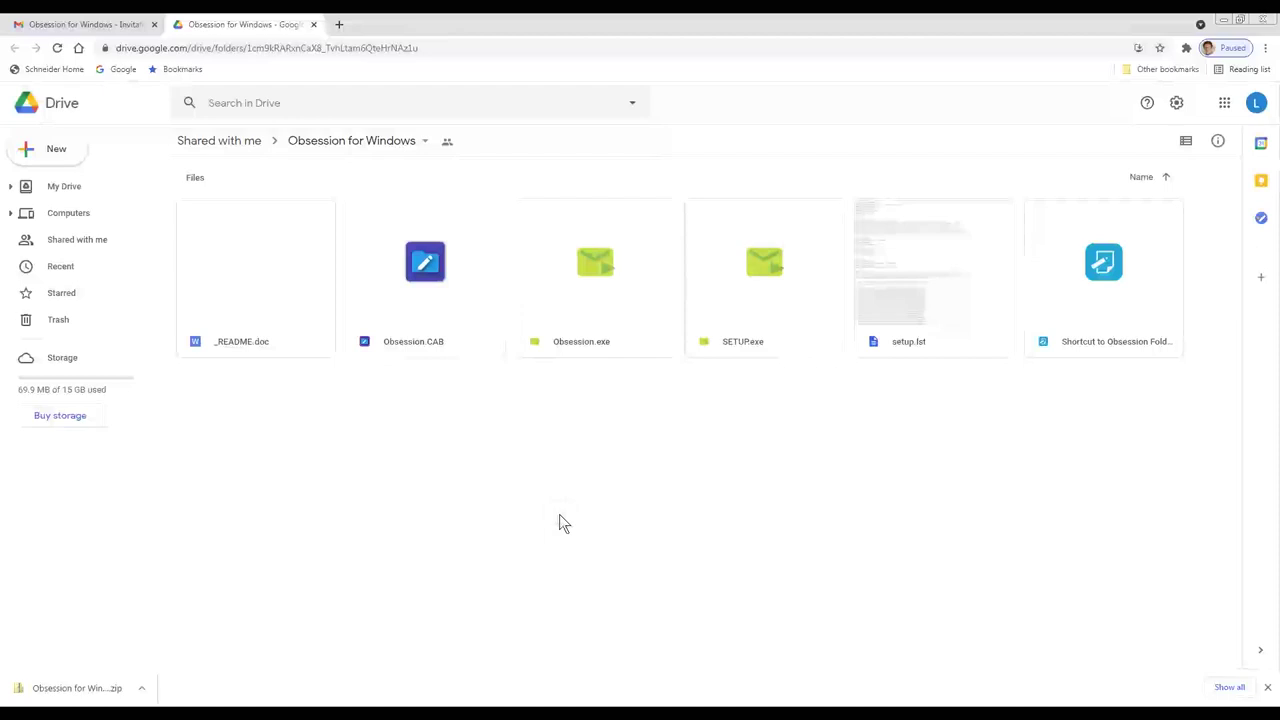
click(145, 692)
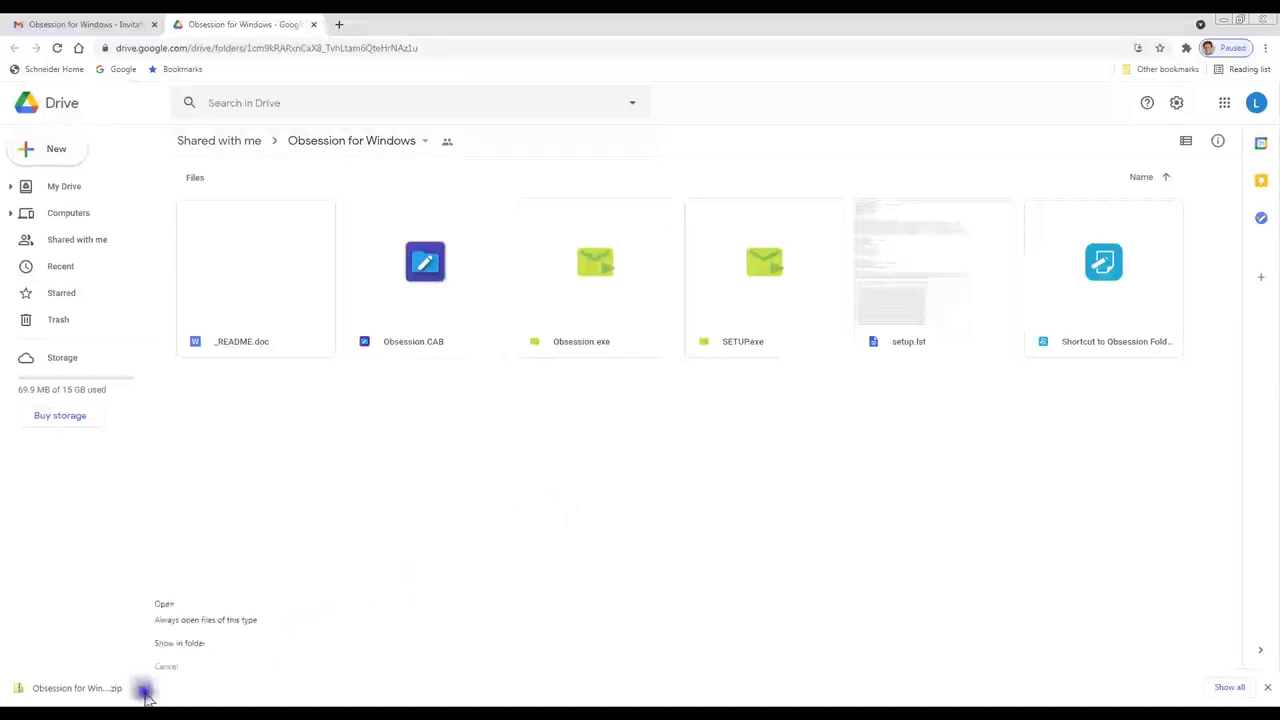
Step: Show the downloaded zip in Downloads, cut it, and close the windows to reveal the desktop
click(188, 645)
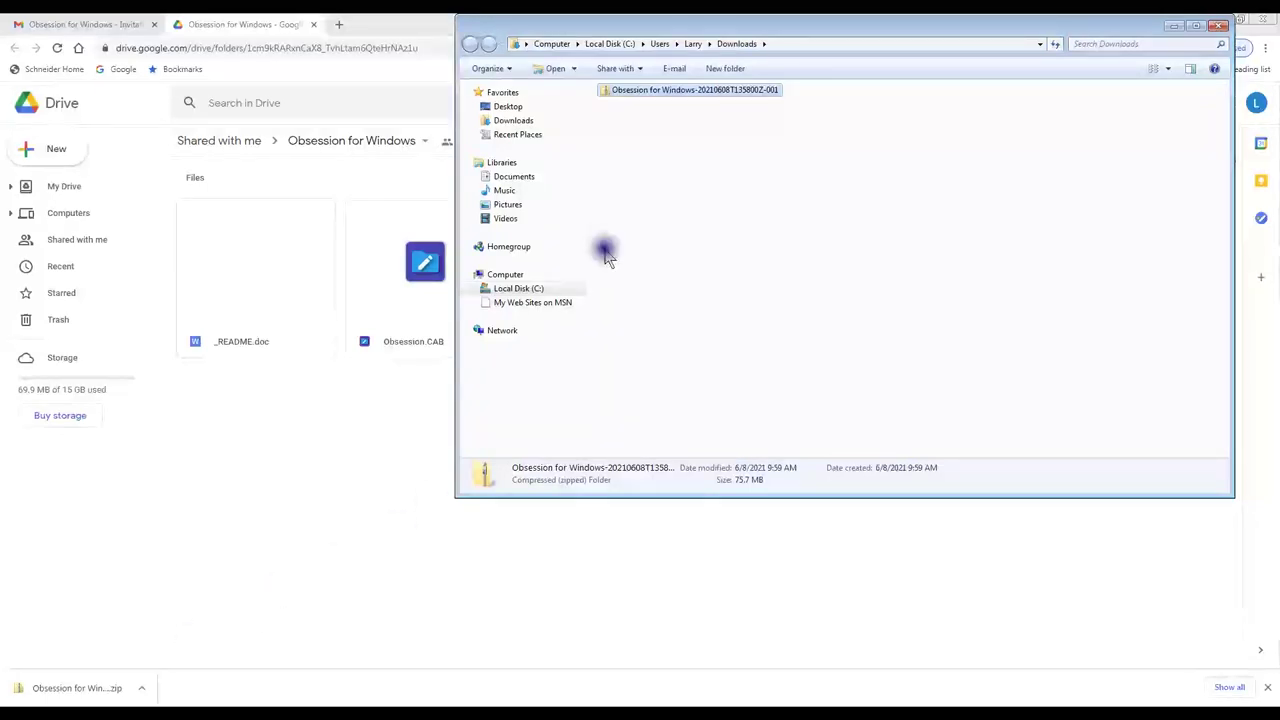
right_click(623, 91)
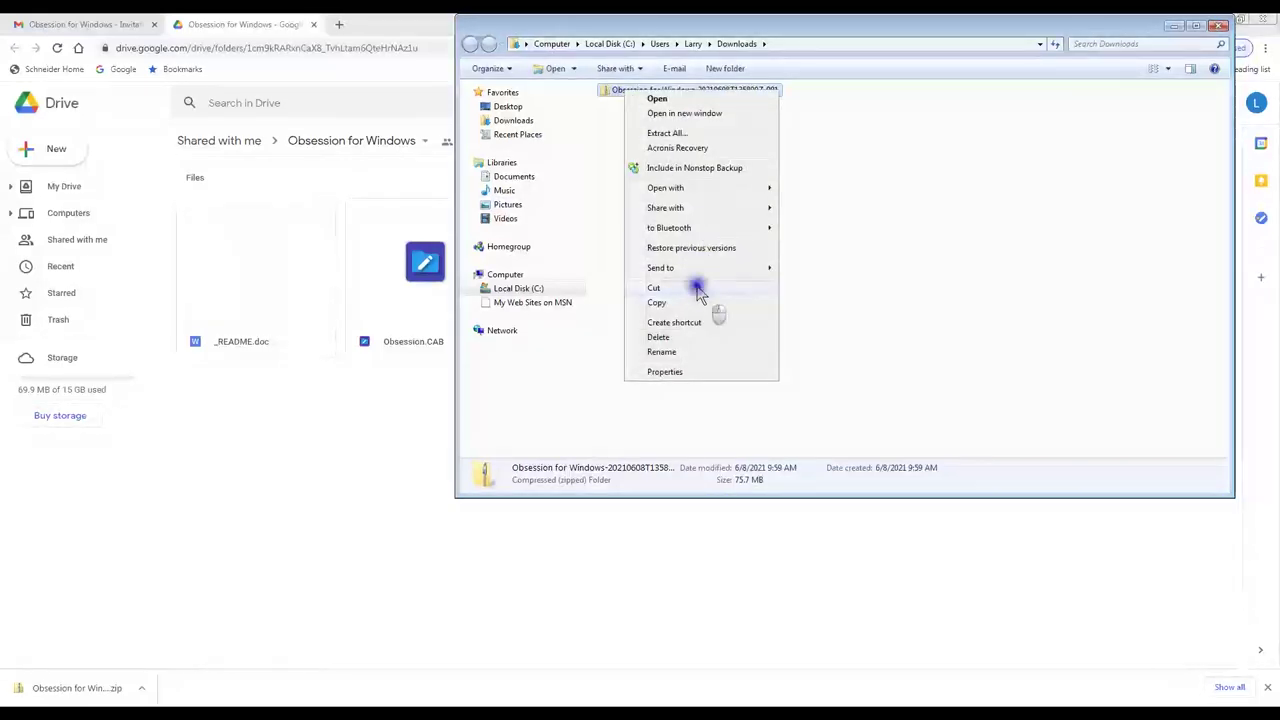
click(697, 289)
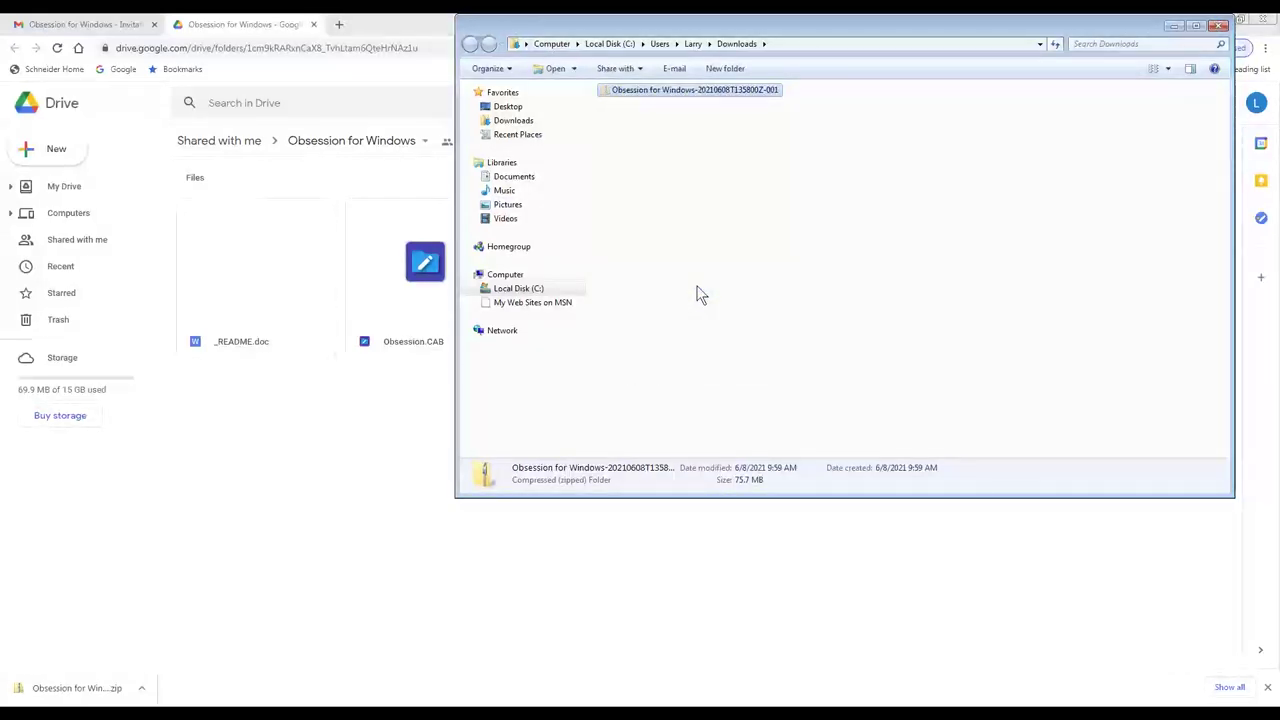
click(1217, 25)
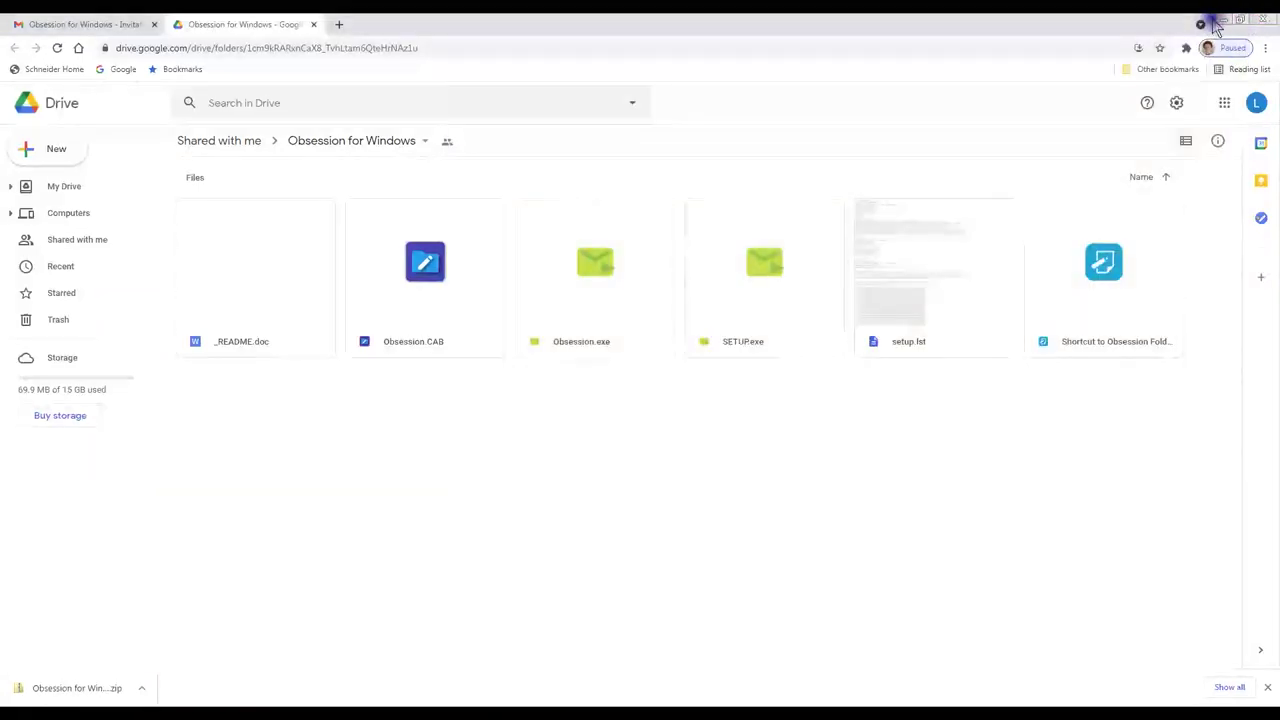
click(1222, 20)
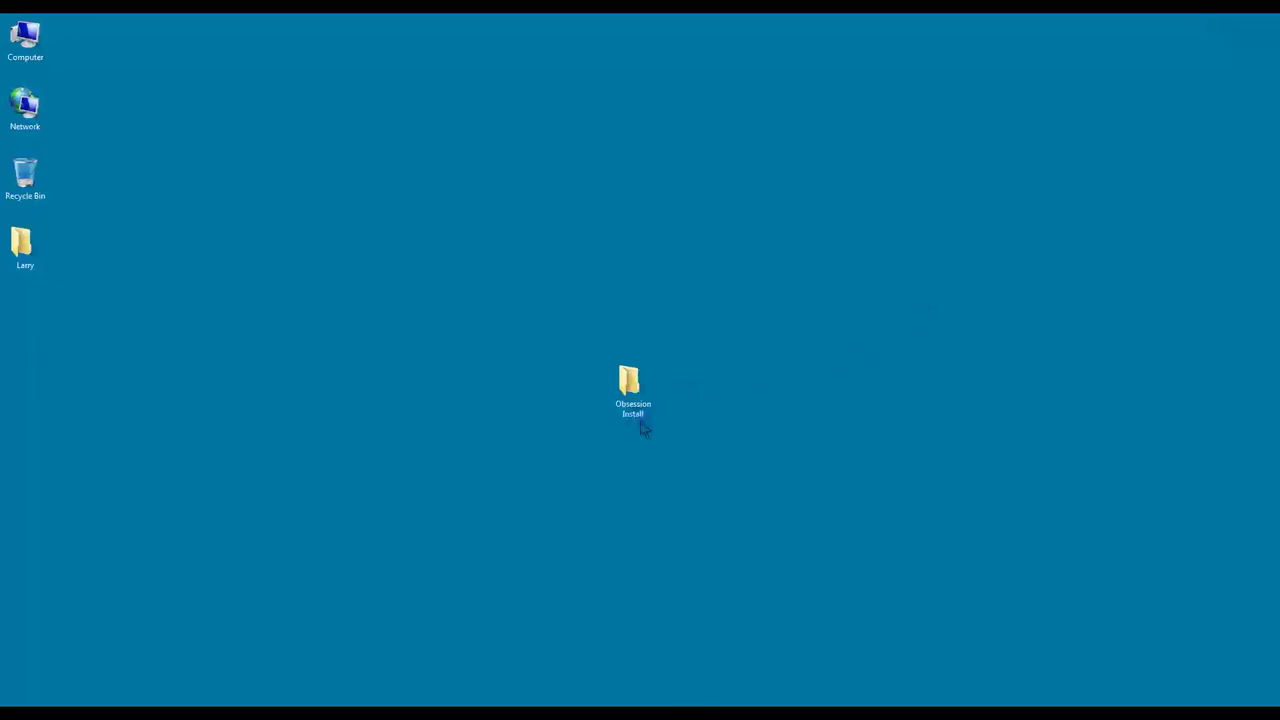
Step: Paste the cut zip into the Obsession Install desktop folder
click(630, 380)
right_click(638, 373)
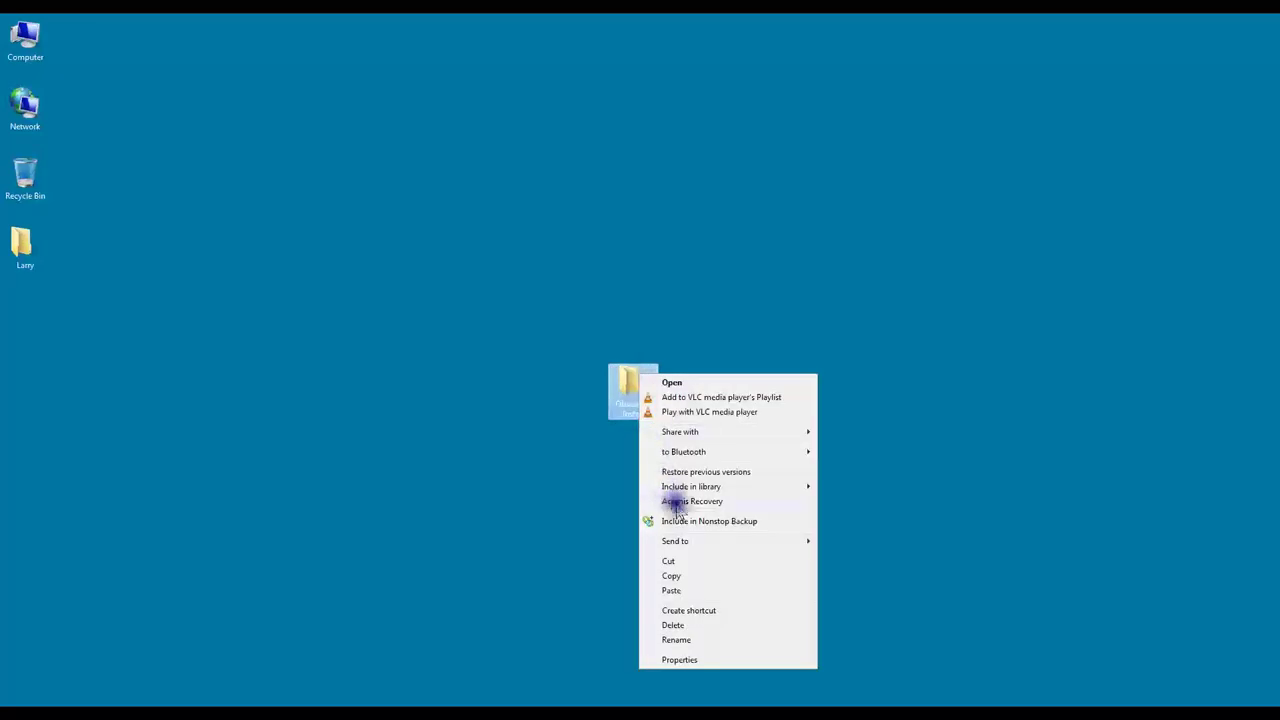
click(692, 578)
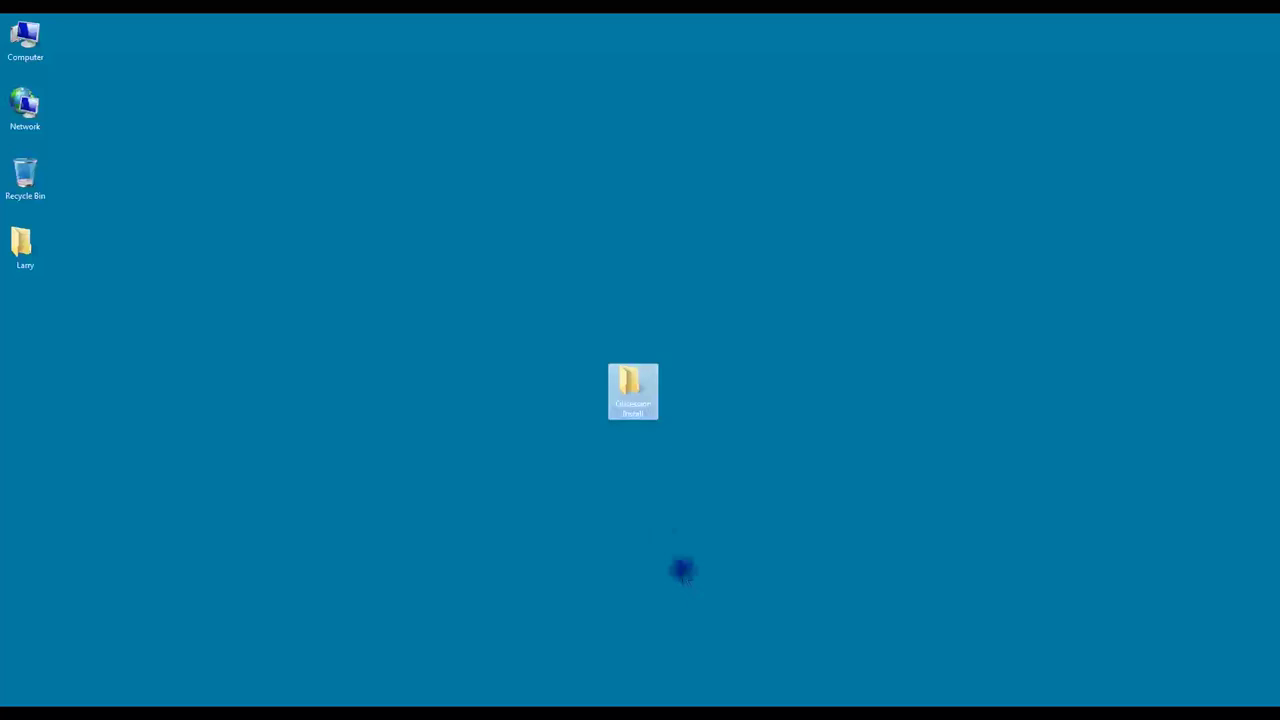
Step: Open Obsession Install and then the 75.7 MB zip inside it
click(620, 390)
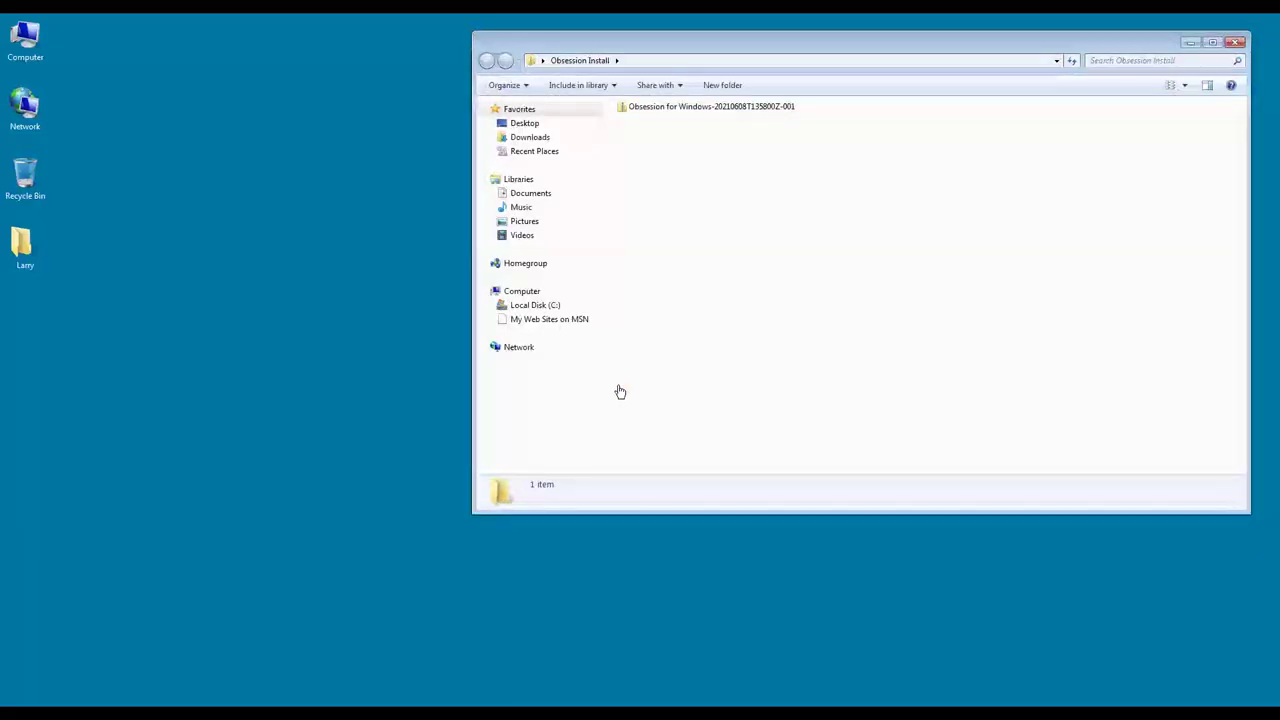
click(690, 110)
click(711, 114)
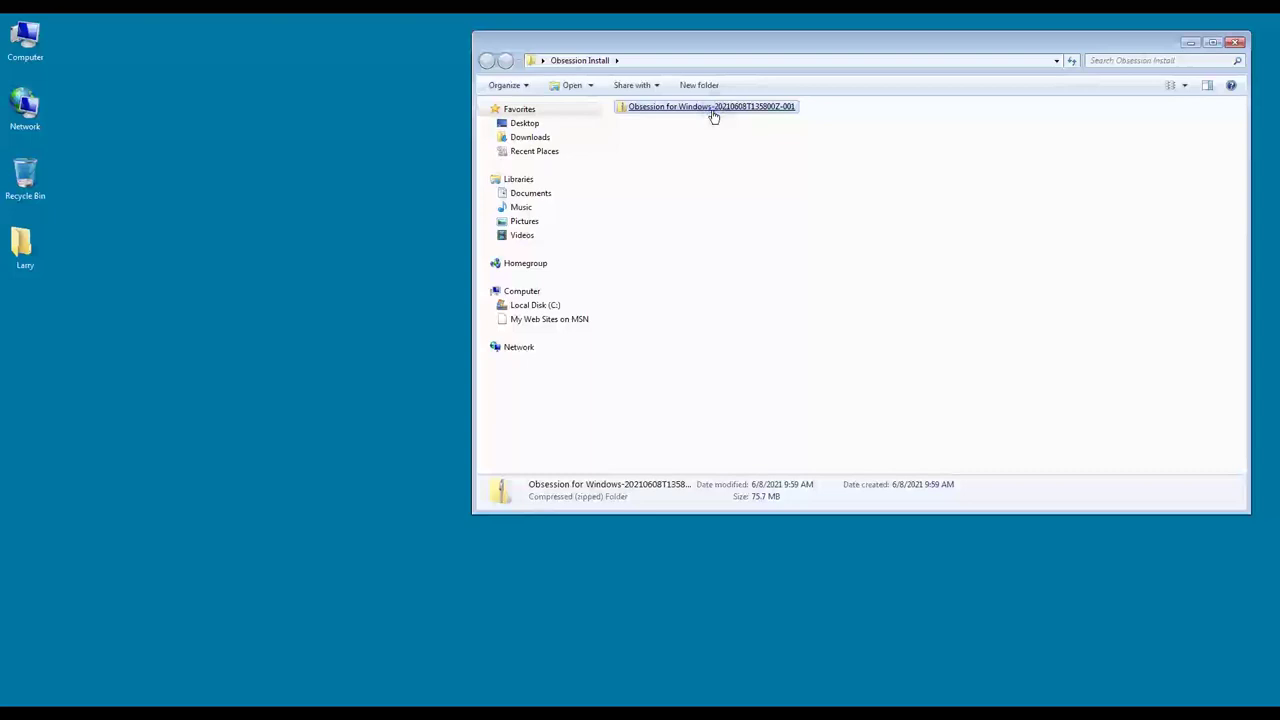
double_click(711, 107)
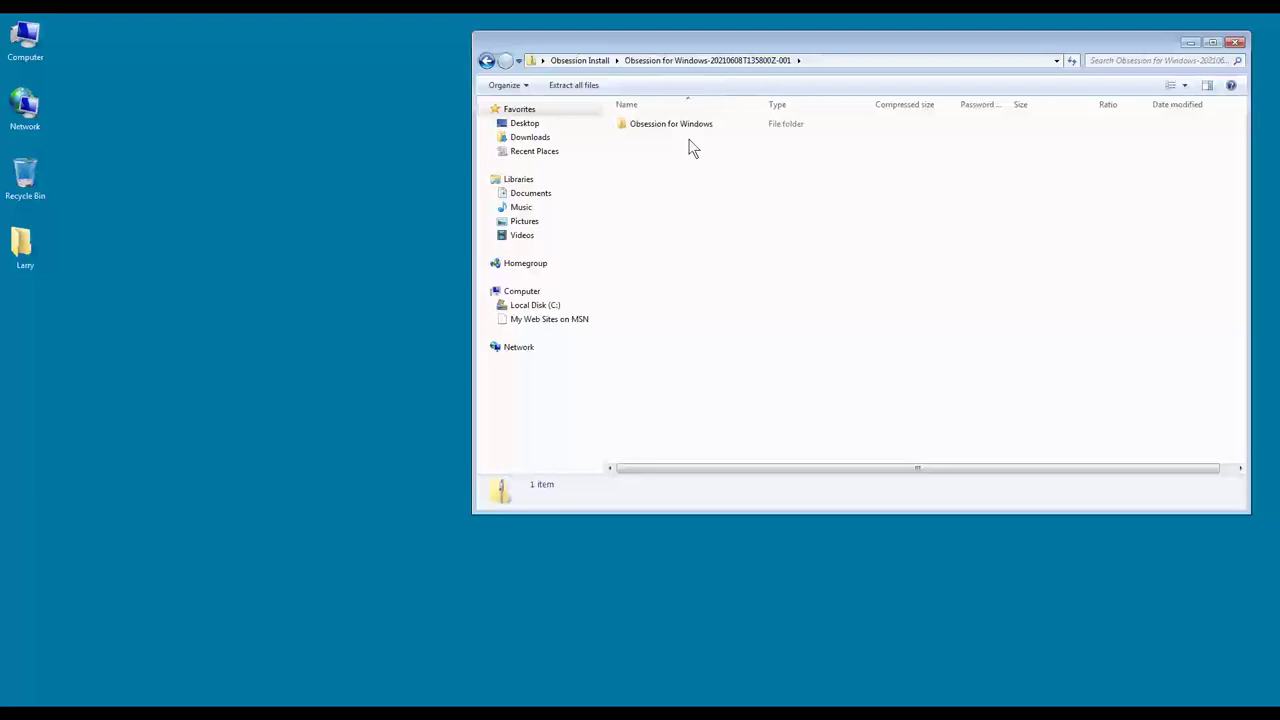
Step: Open the zip's Obsession for Windows folder and box-select all six files it contains
click(686, 128)
double_click(686, 128)
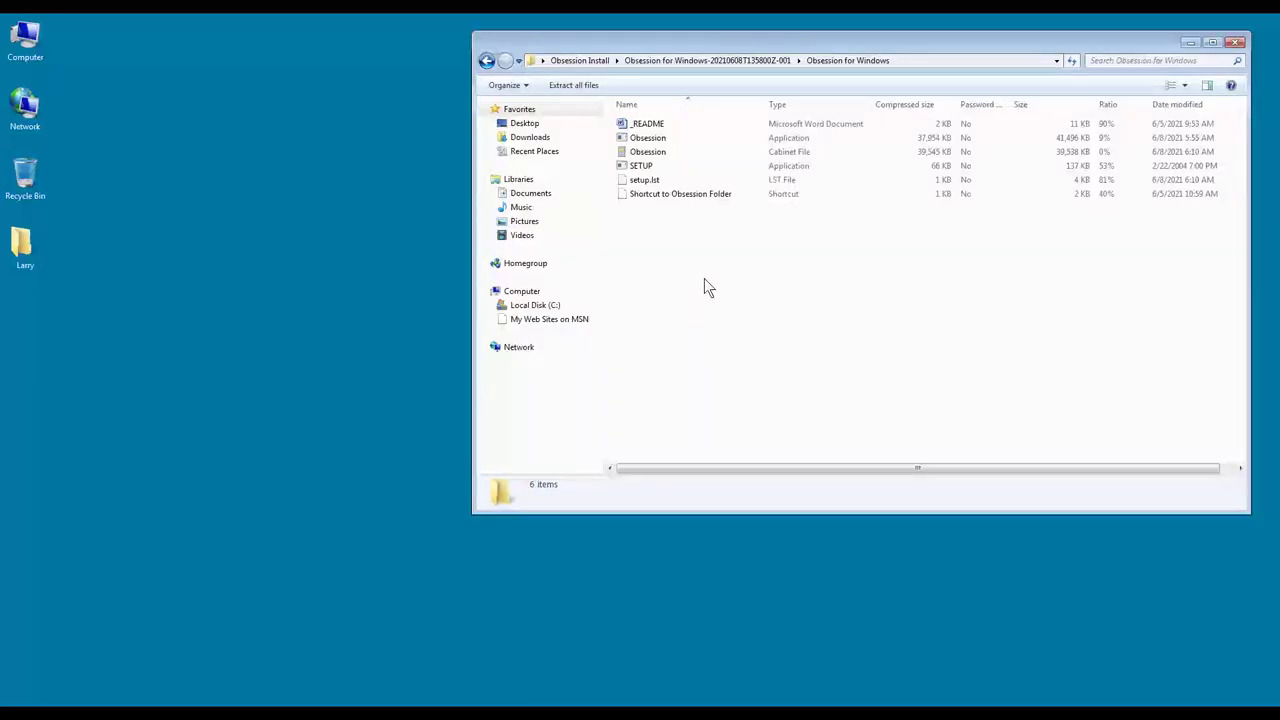
click(879, 275)
click(991, 323)
click(998, 327)
drag(998, 326, 620, 116)
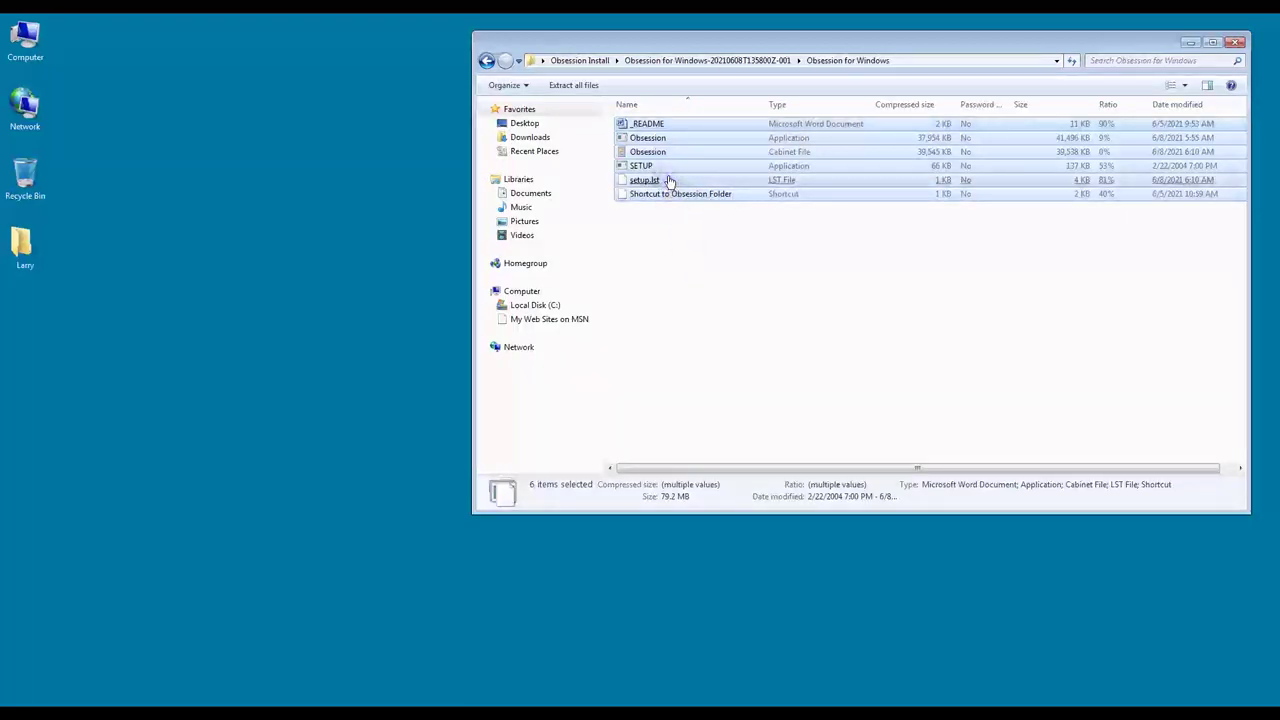
right_click(669, 179)
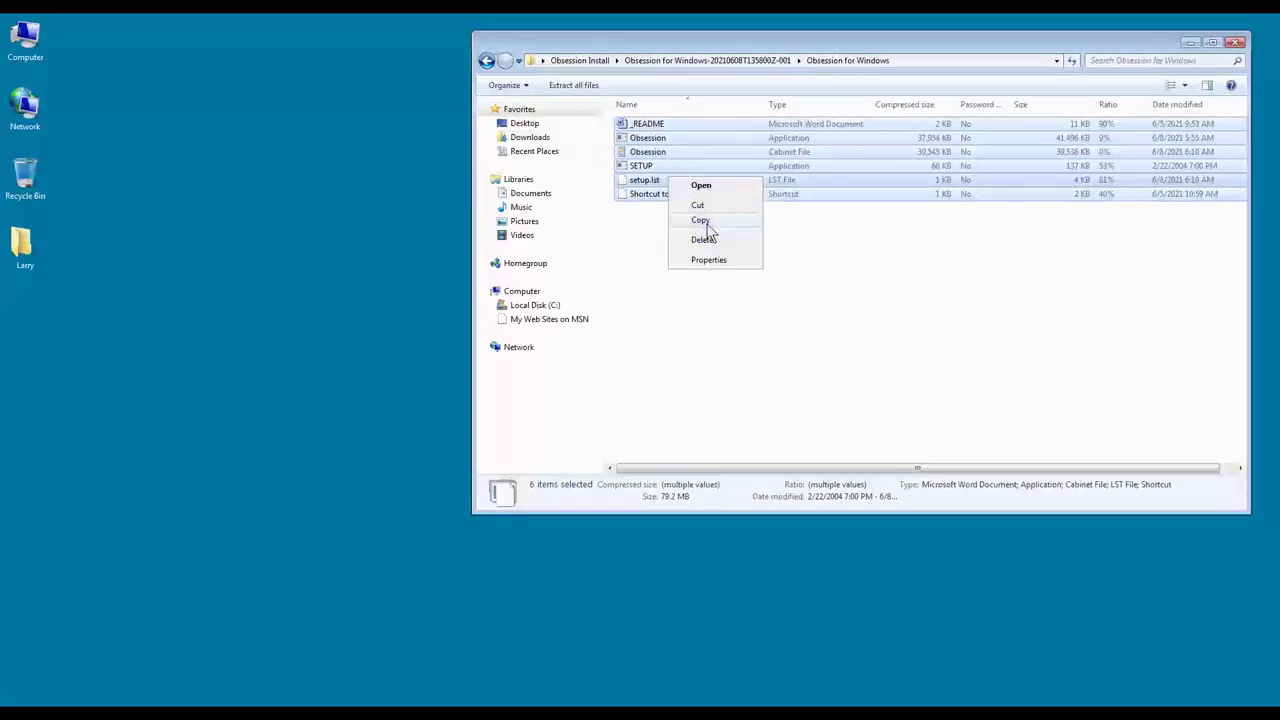
Step: Paste the six copied Obsession files into the Obsession Install folder, then select the zip
click(703, 222)
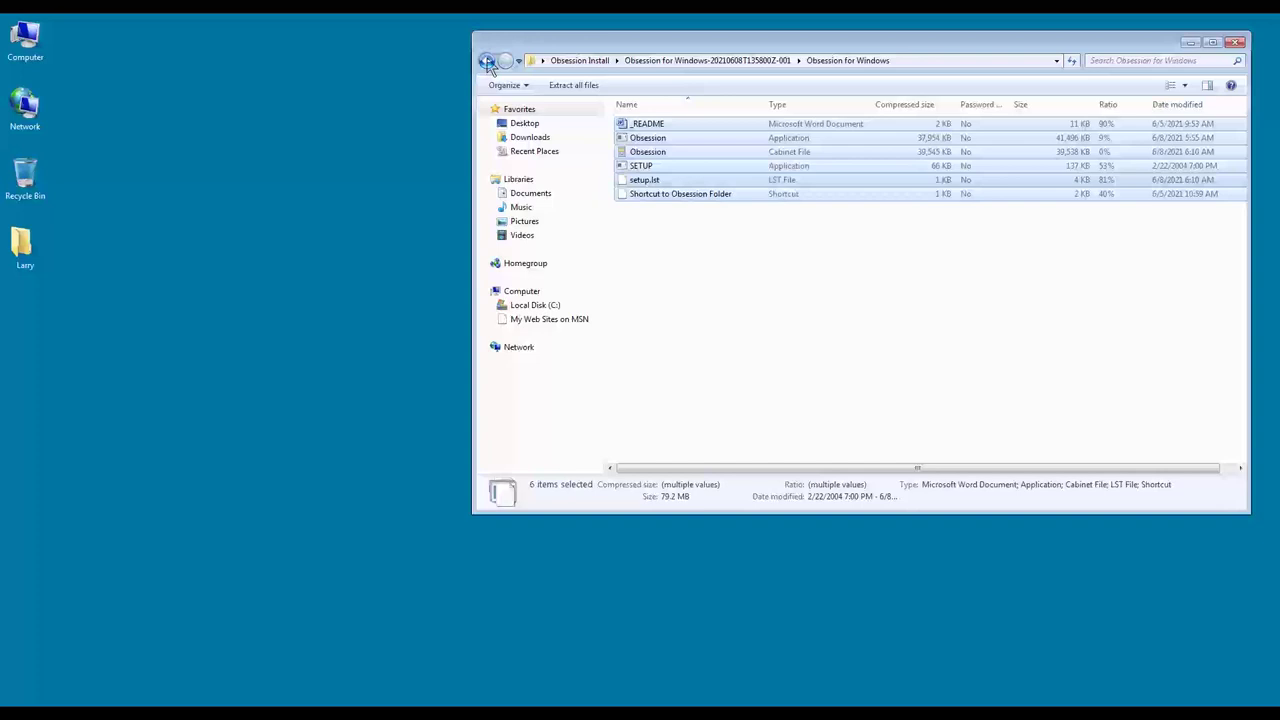
click(487, 61)
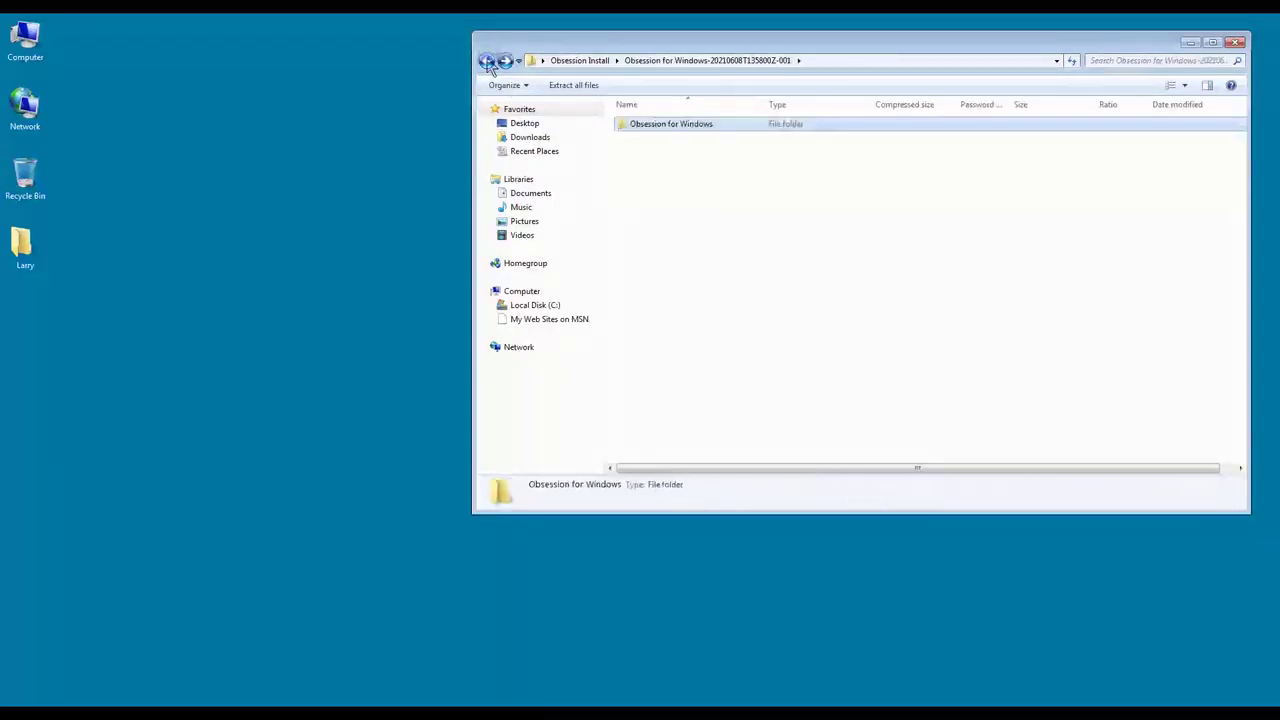
click(488, 62)
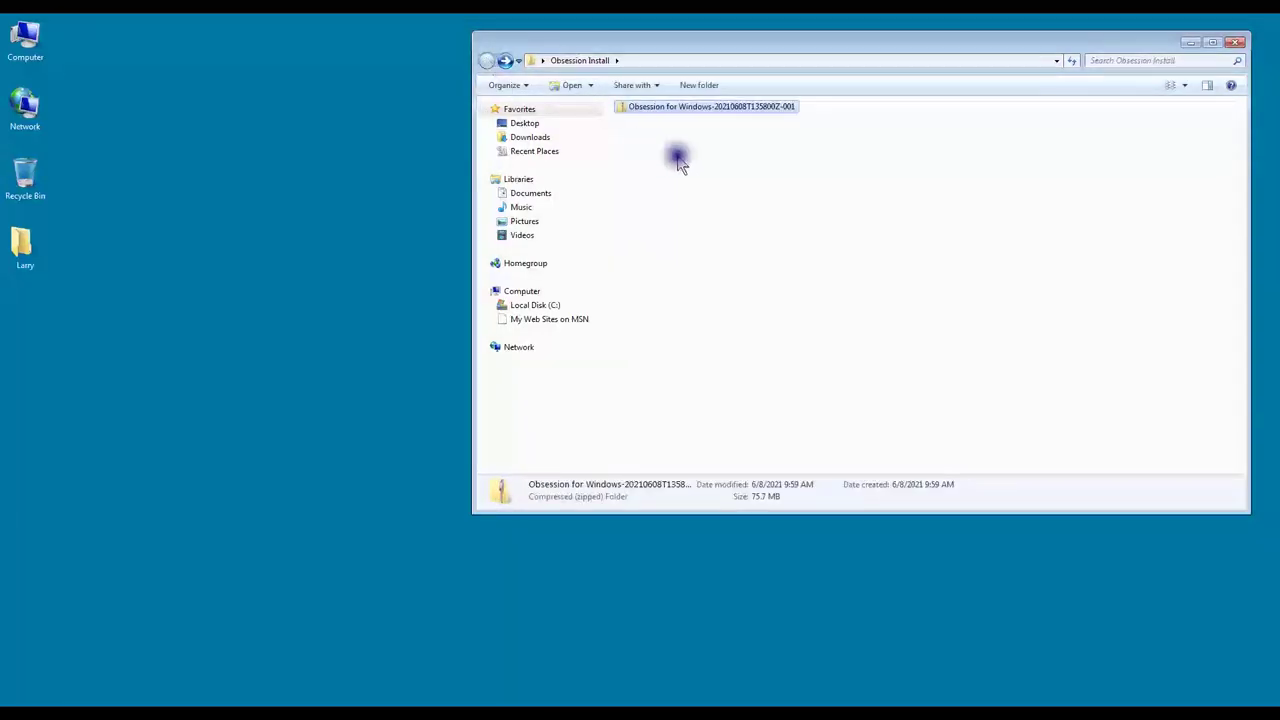
right_click(797, 217)
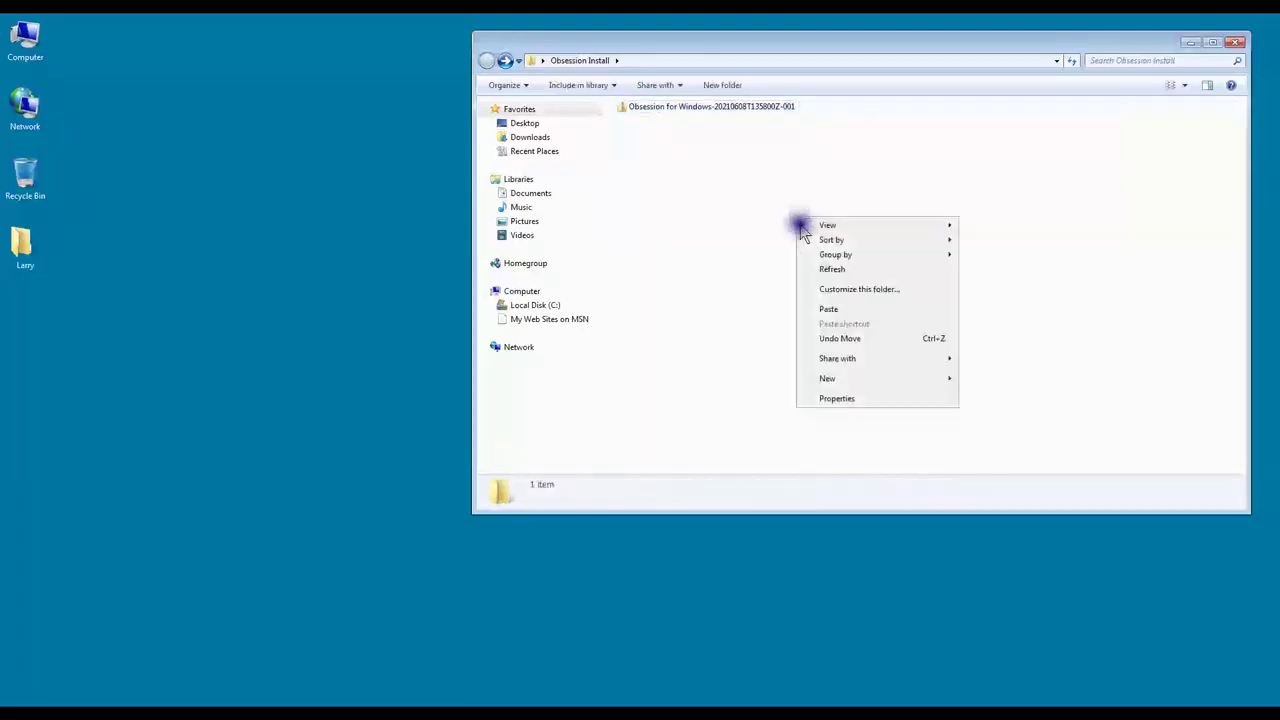
click(830, 309)
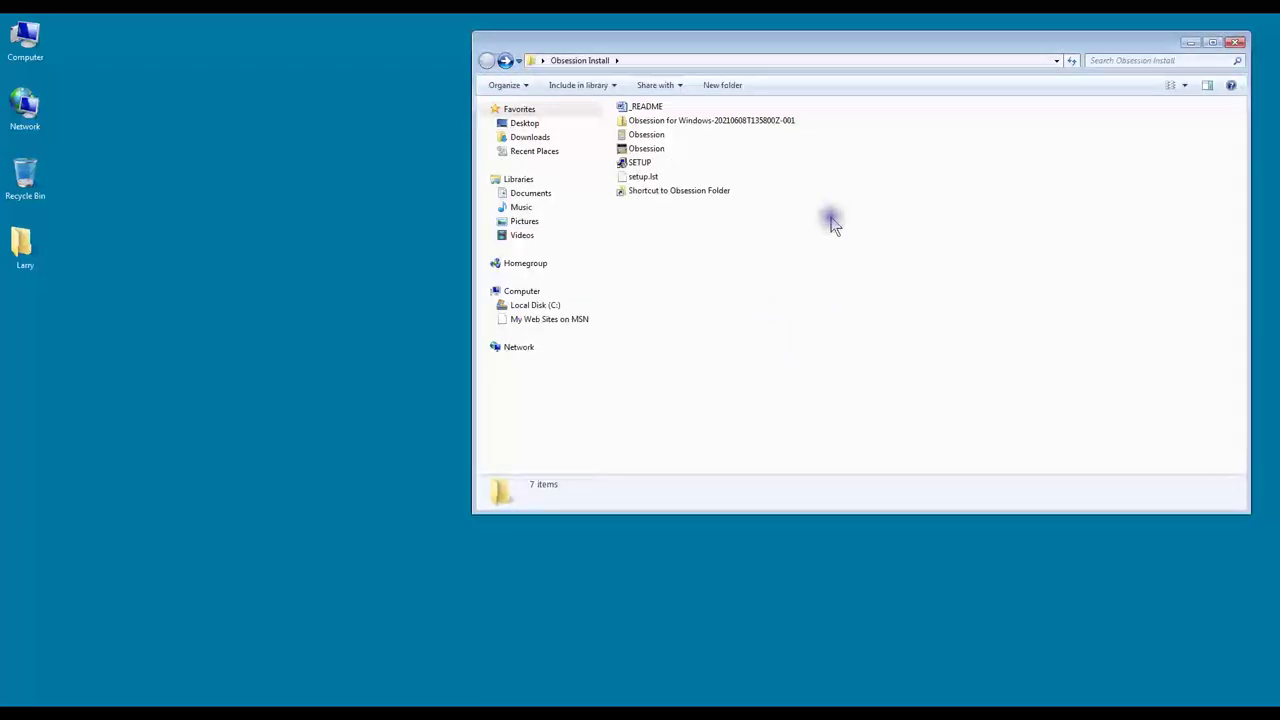
click(733, 122)
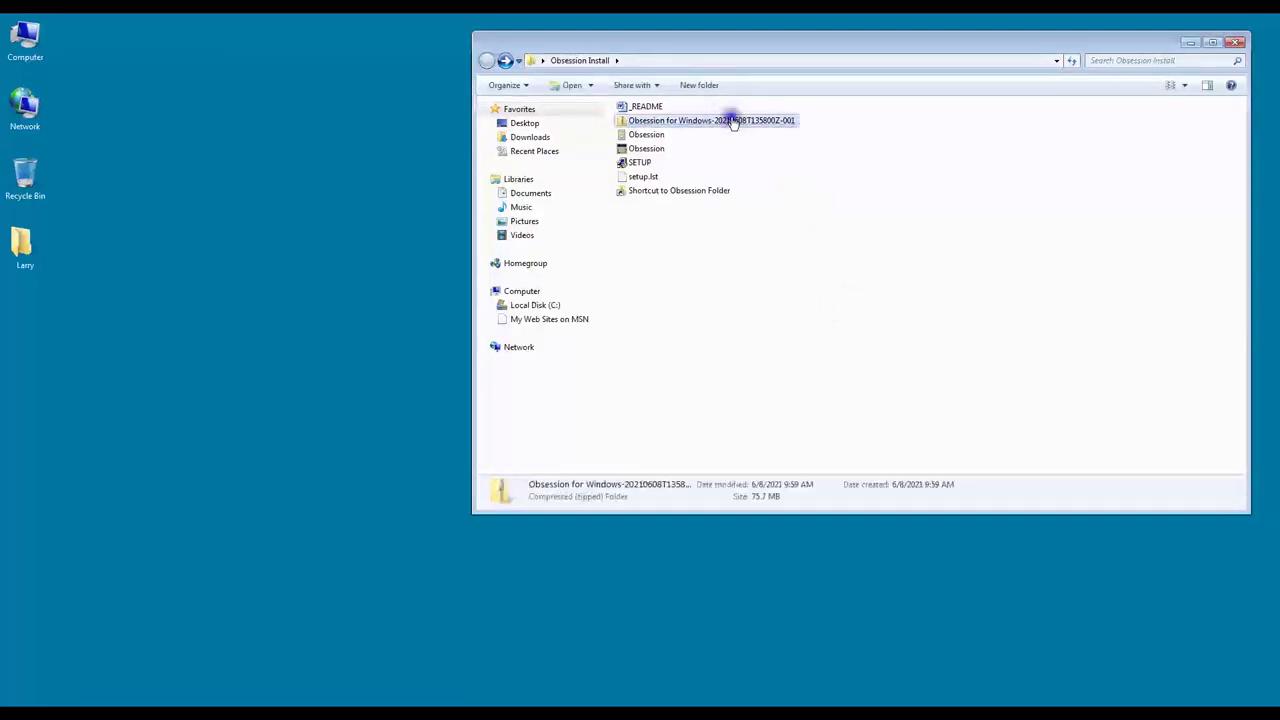
right_click(732, 120)
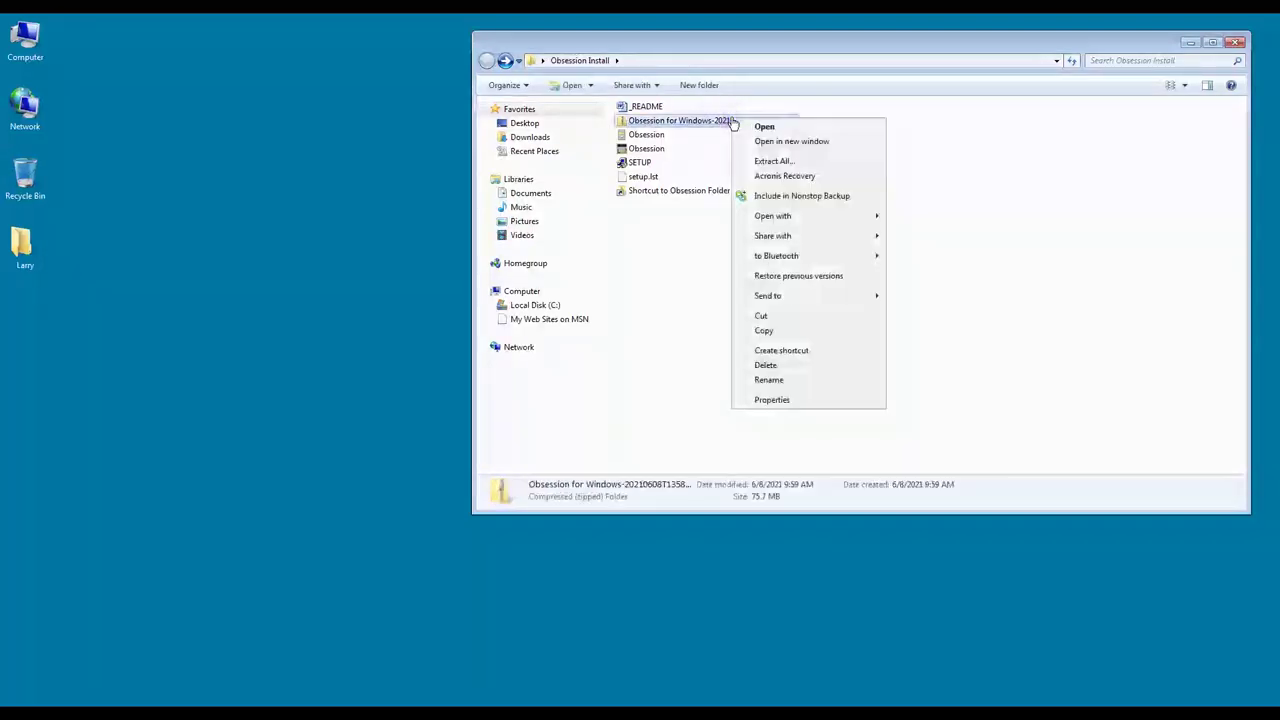
Step: Delete the 75.7 MB zip and confirm sending it to the Recycle Bin
click(766, 365)
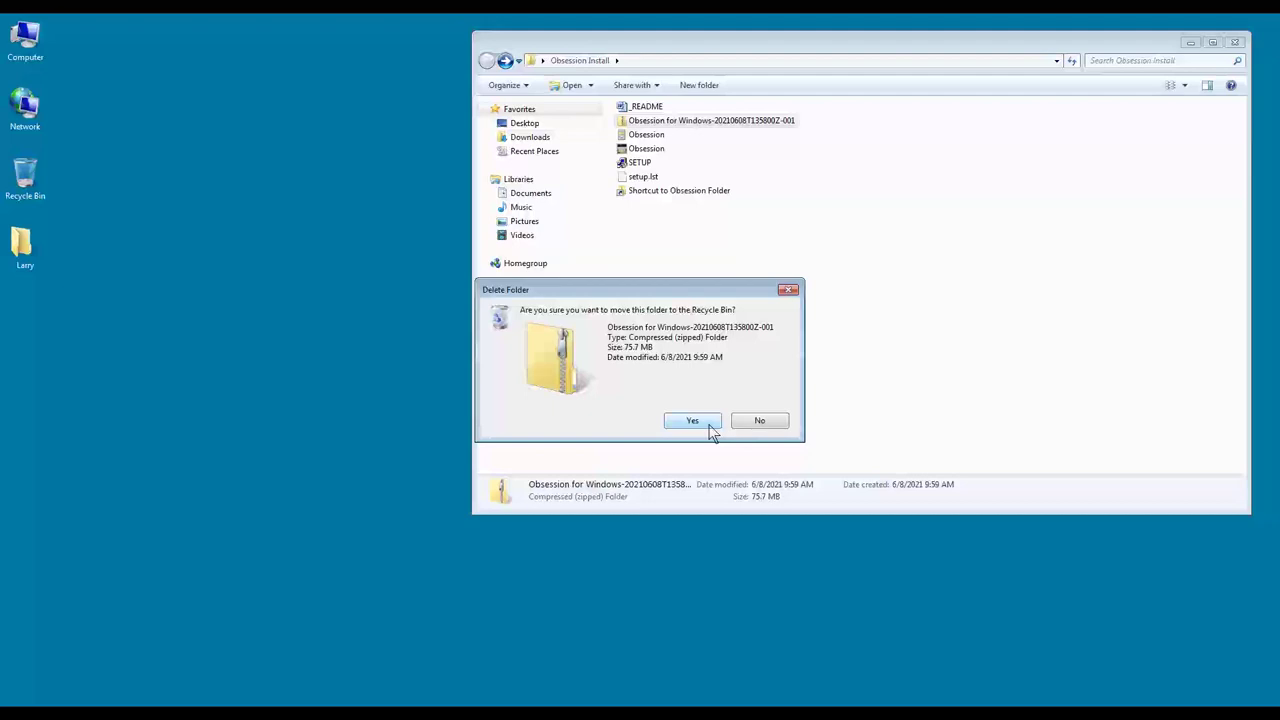
click(692, 421)
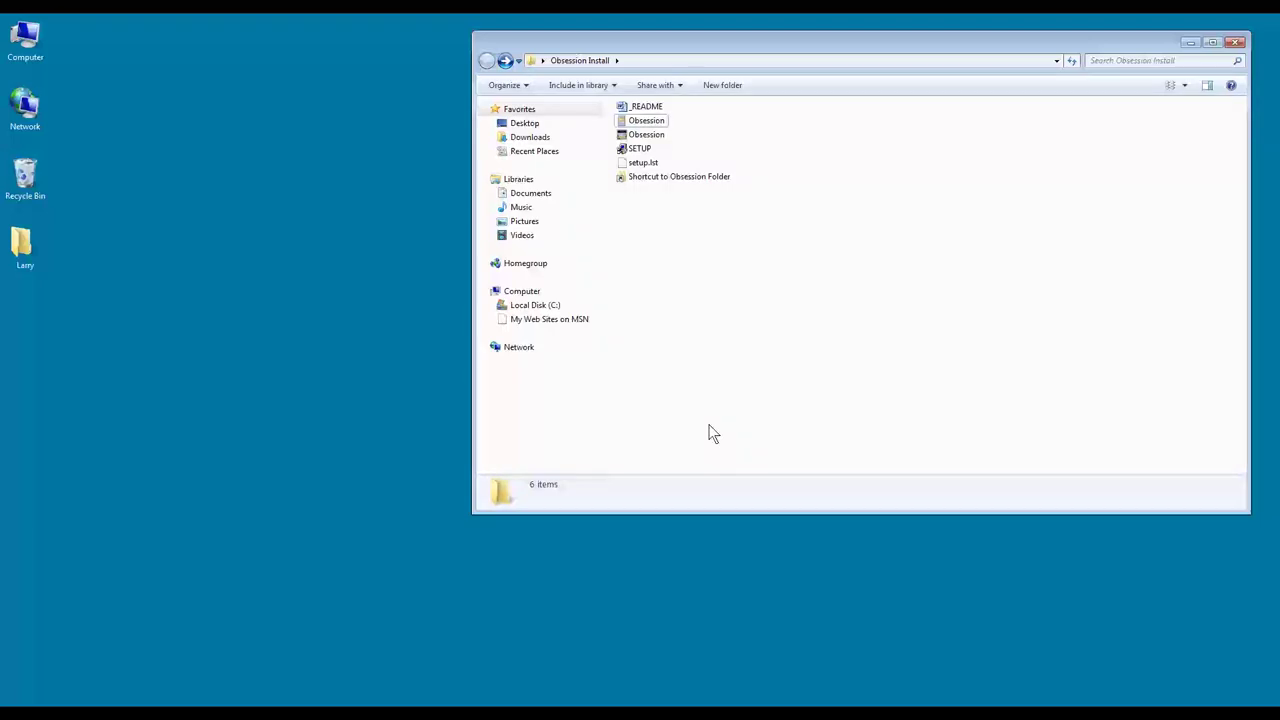
click(727, 415)
Step: Run the SETUP program in the Obsession Install folder
click(713, 268)
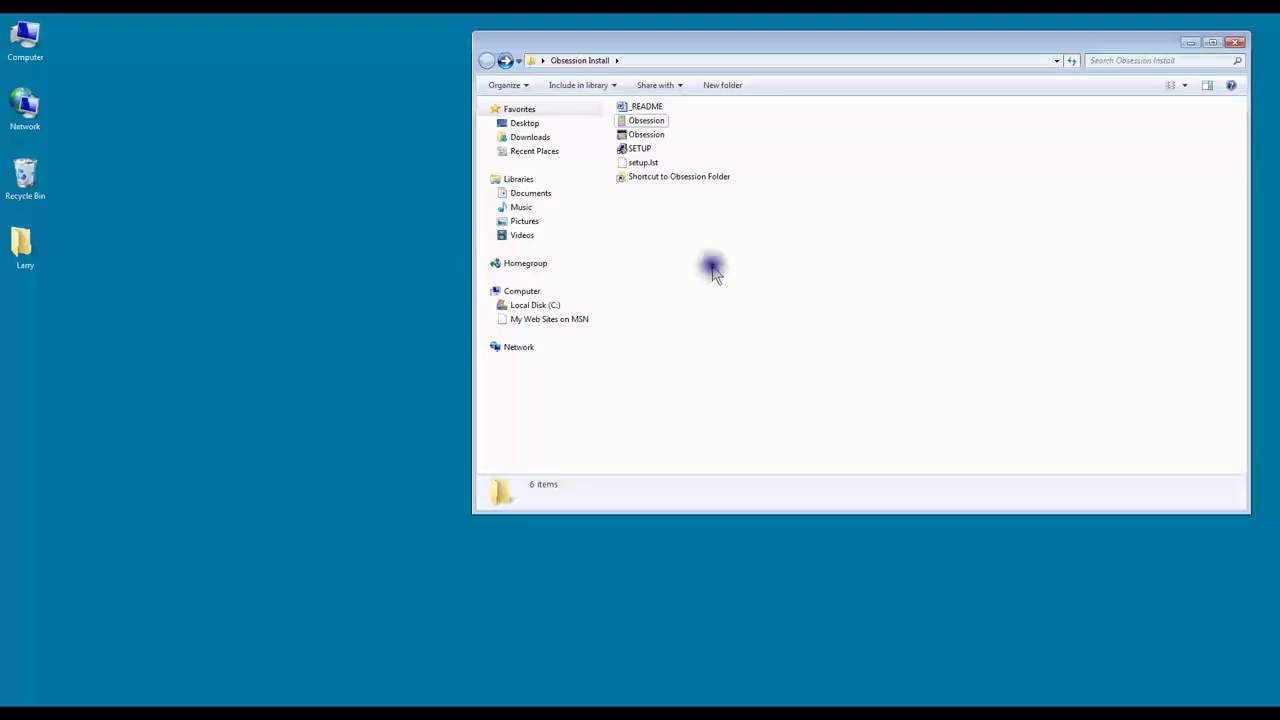
click(645, 150)
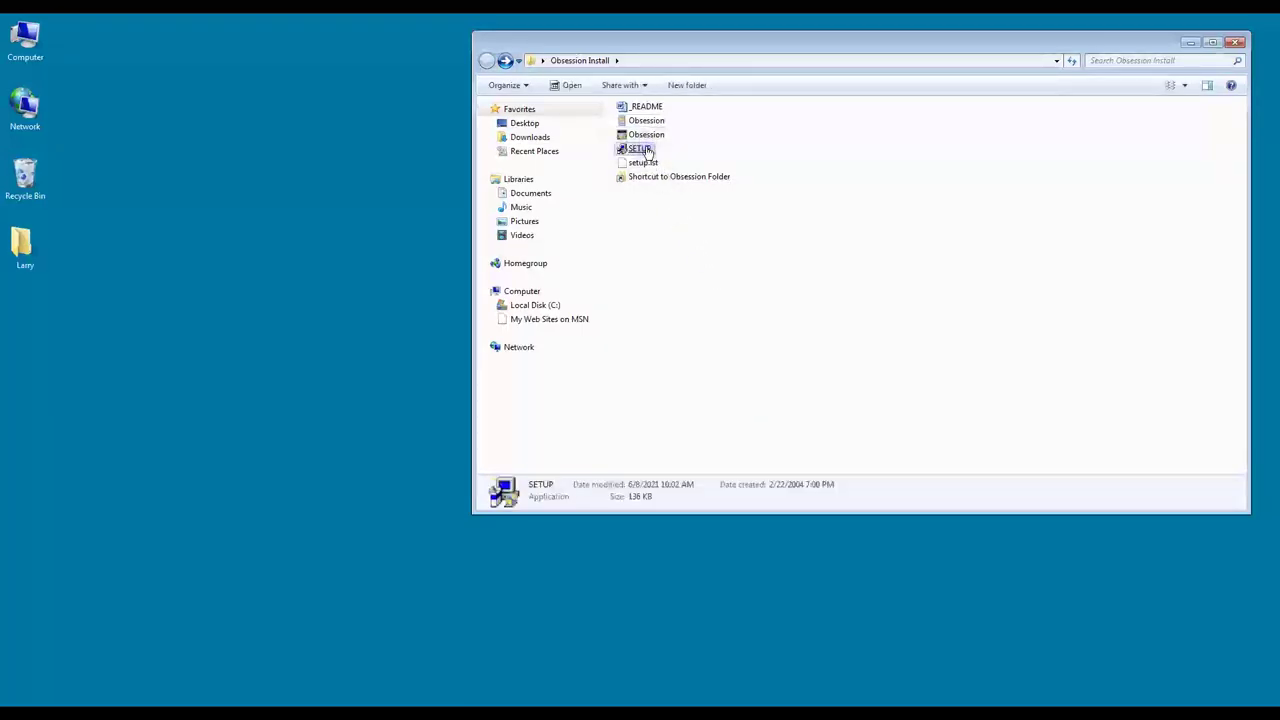
click(731, 134)
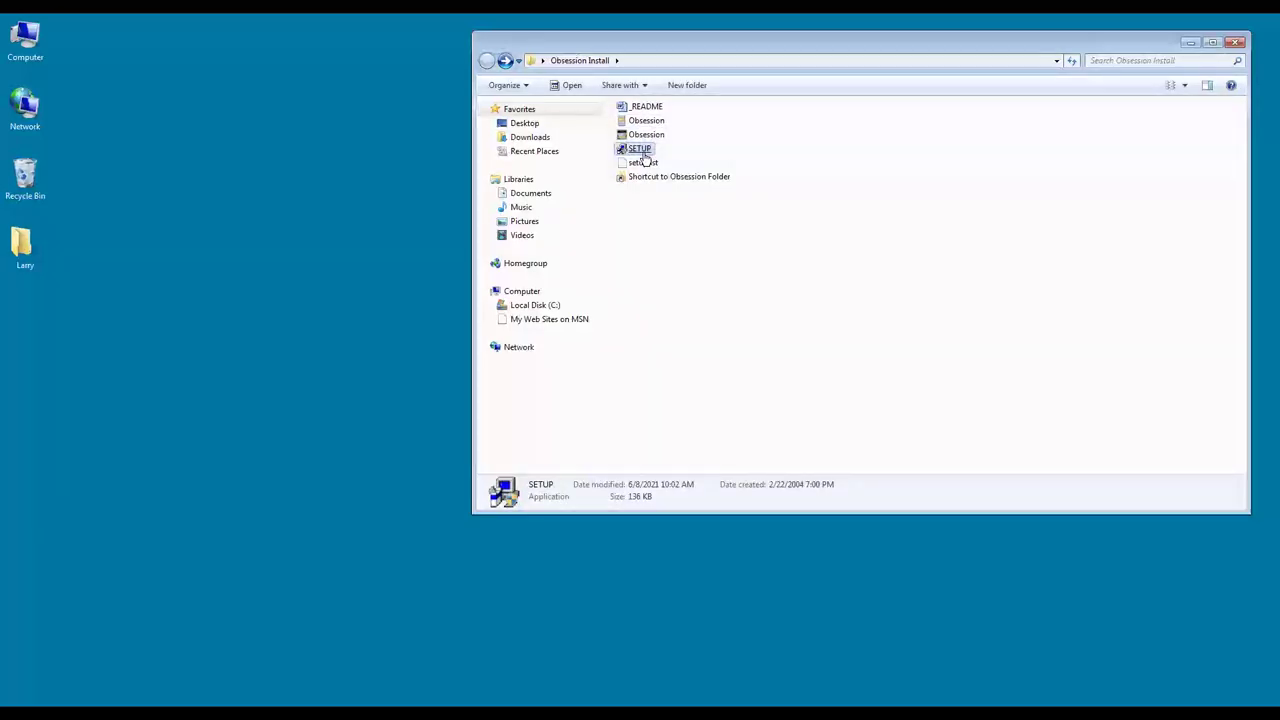
double_click(642, 152)
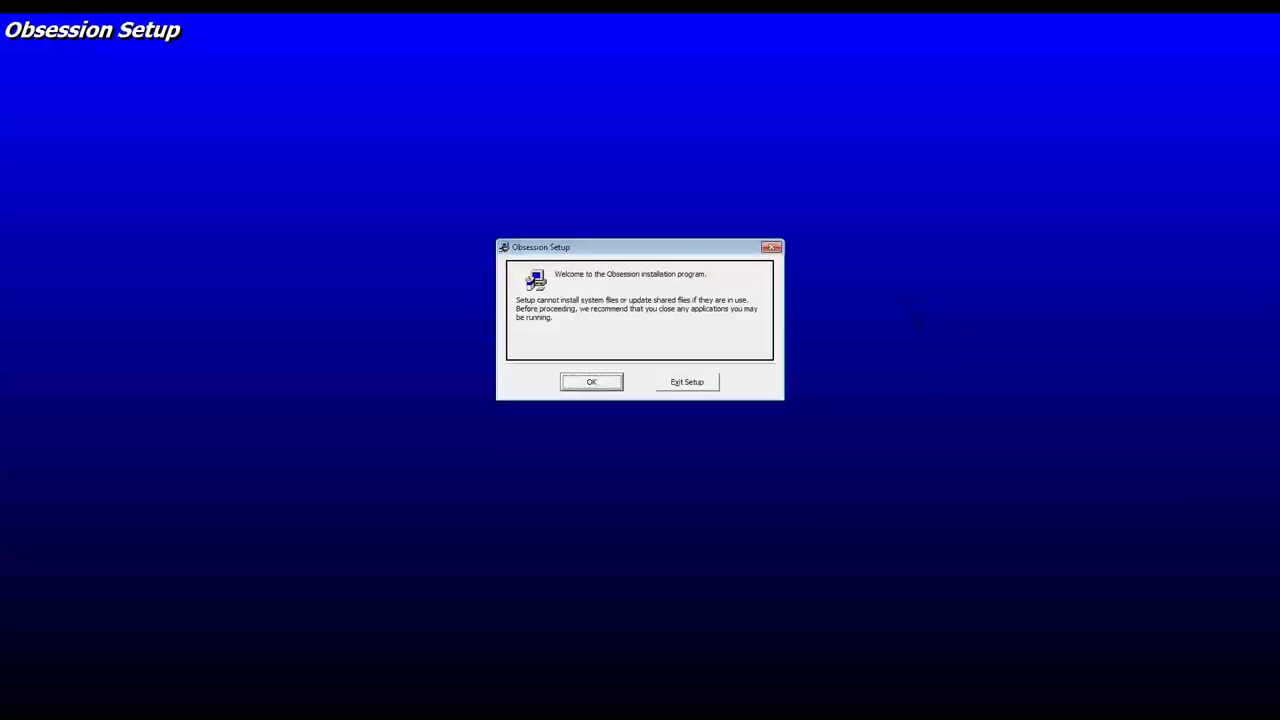
Step: Accept the welcome message and begin installing into C:\Program Files (x86)\Obsession\
click(591, 384)
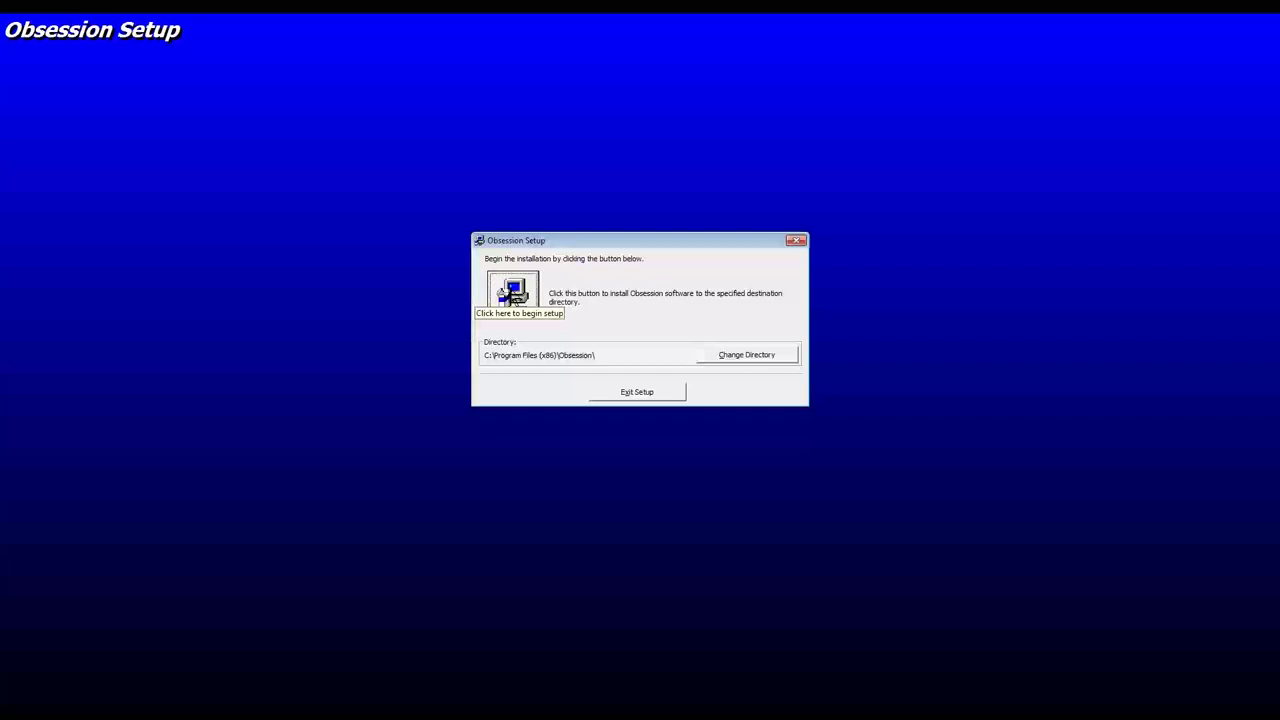
click(513, 293)
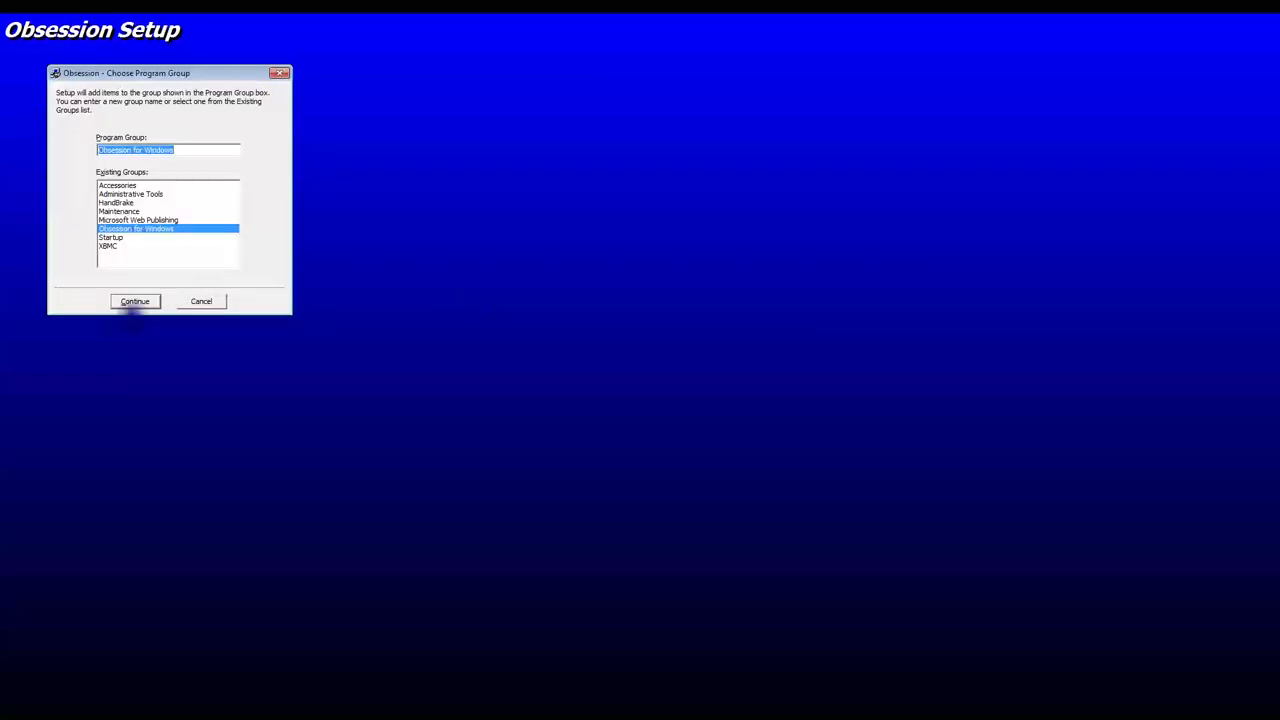
Step: Accept the Obsession for Windows group, keep the existing newer system file, and dismiss the completion message
click(140, 305)
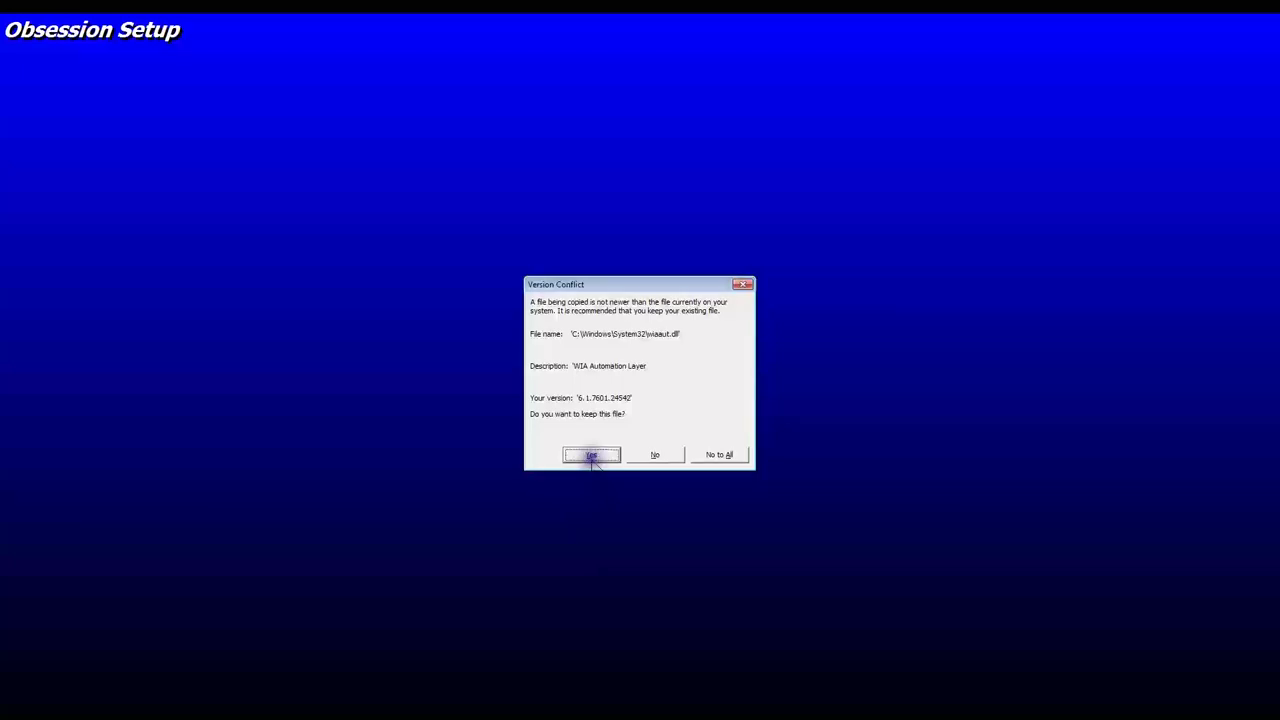
click(592, 456)
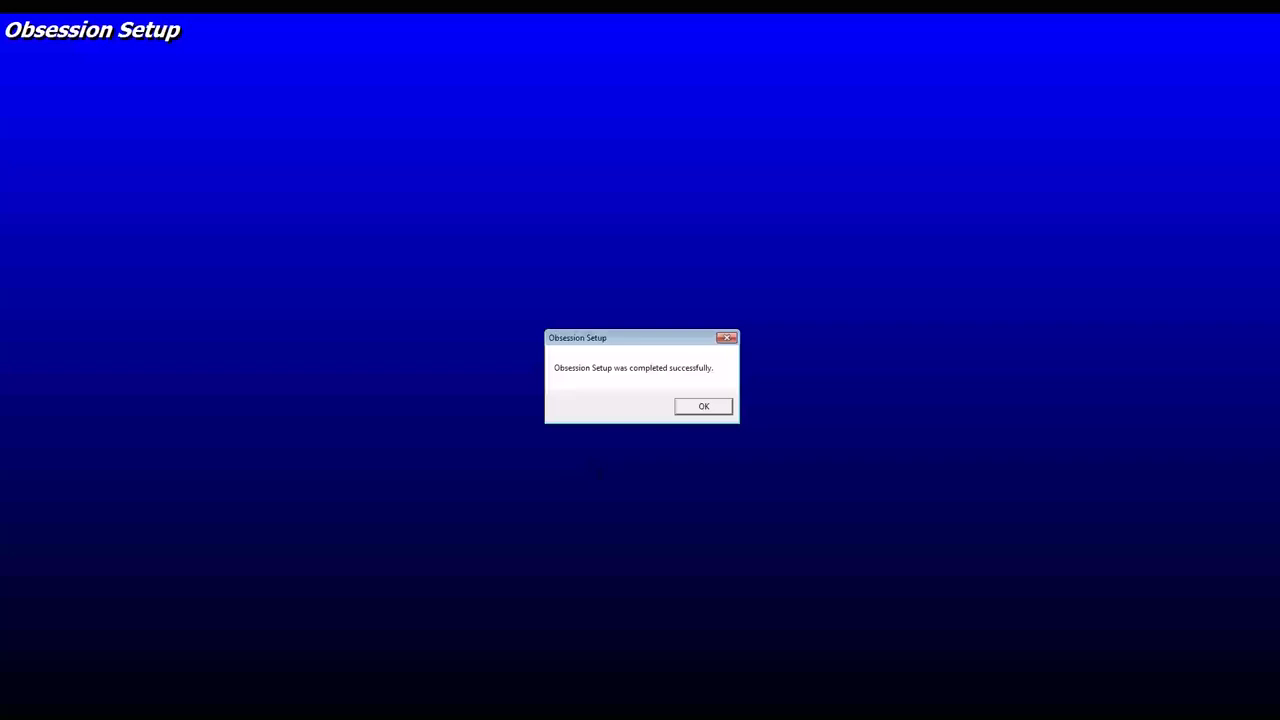
click(712, 407)
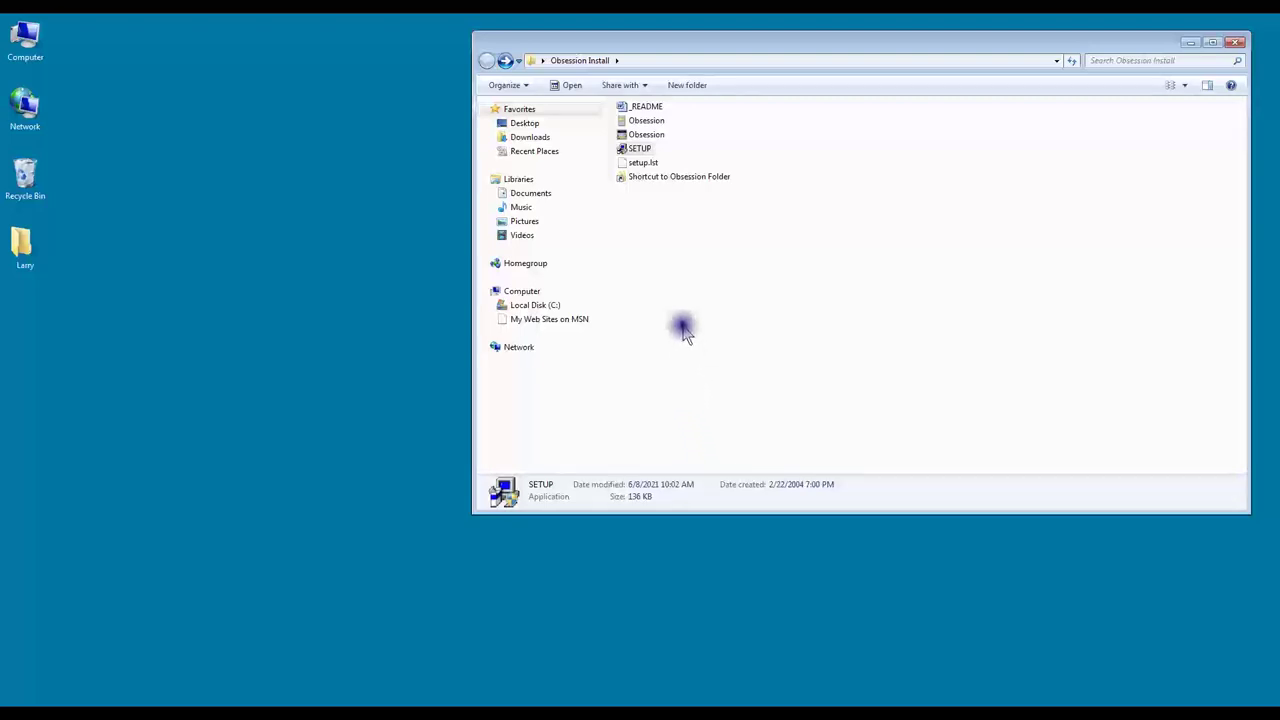
Step: Select the 40.5 MB Obsession application file
click(660, 136)
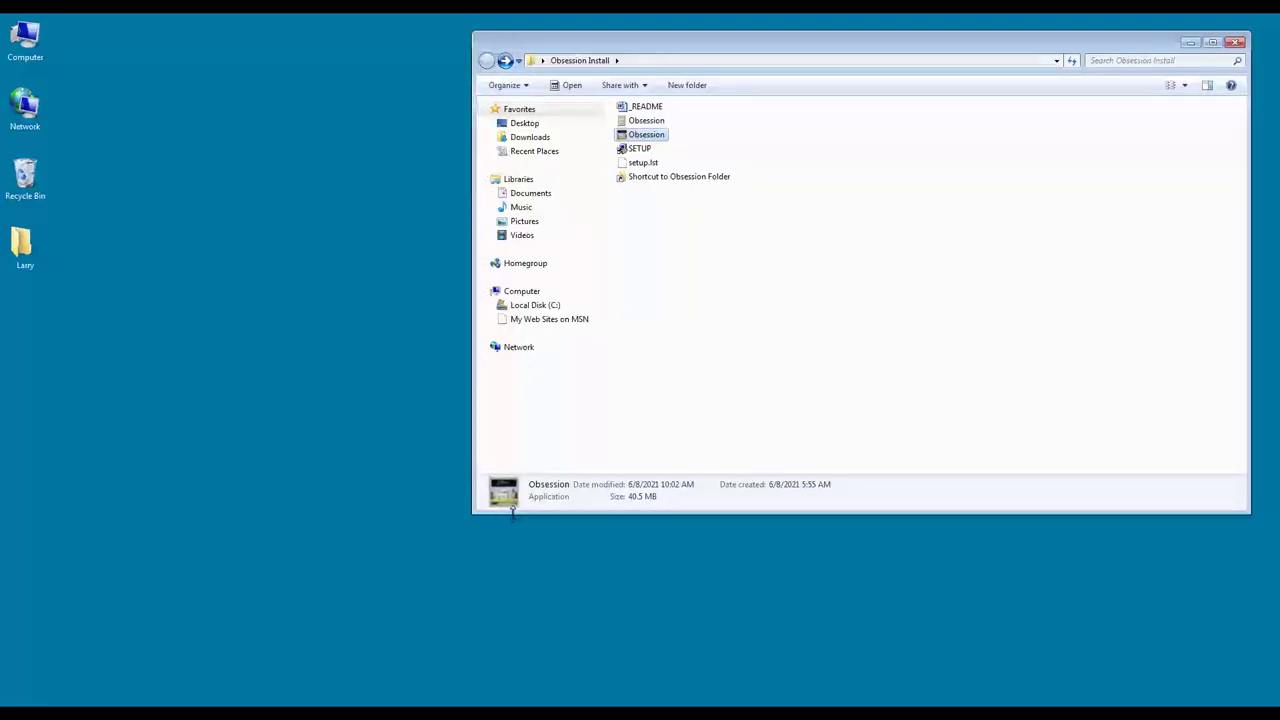
Step: Copy the 40.5 MB Obsession application and select the Shortcut to Obsession Folder
right_click(651, 137)
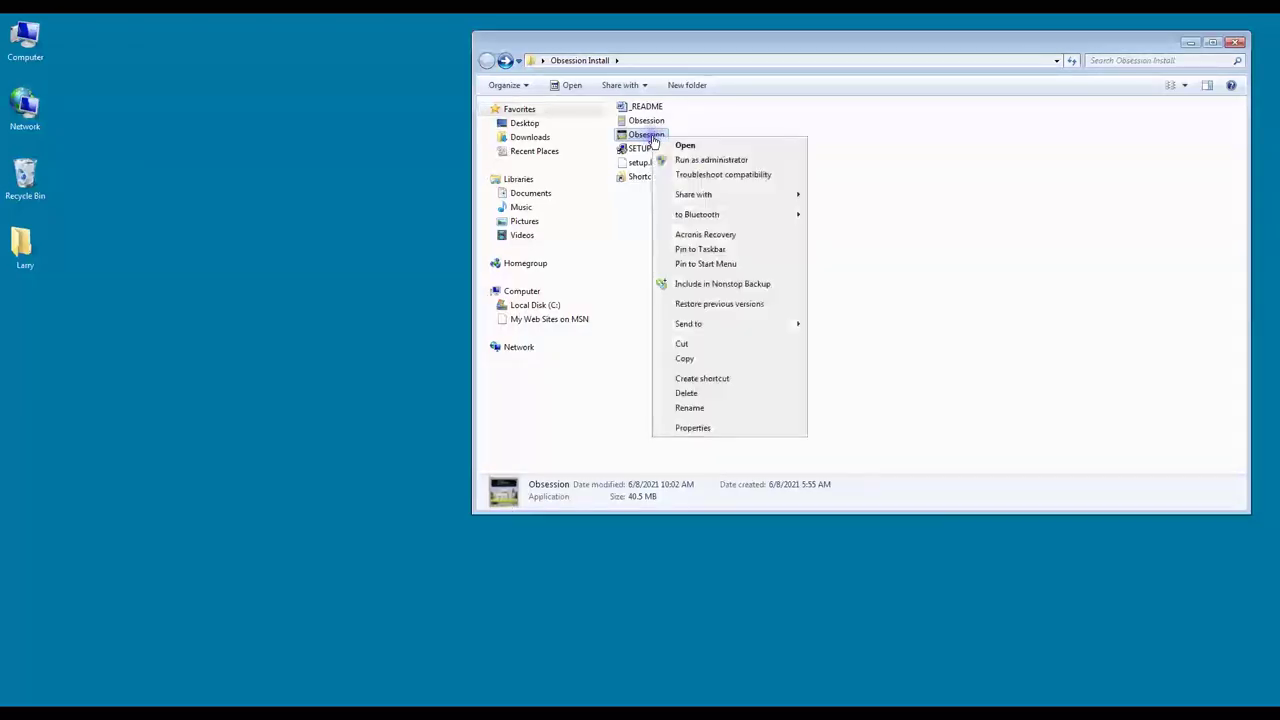
click(686, 359)
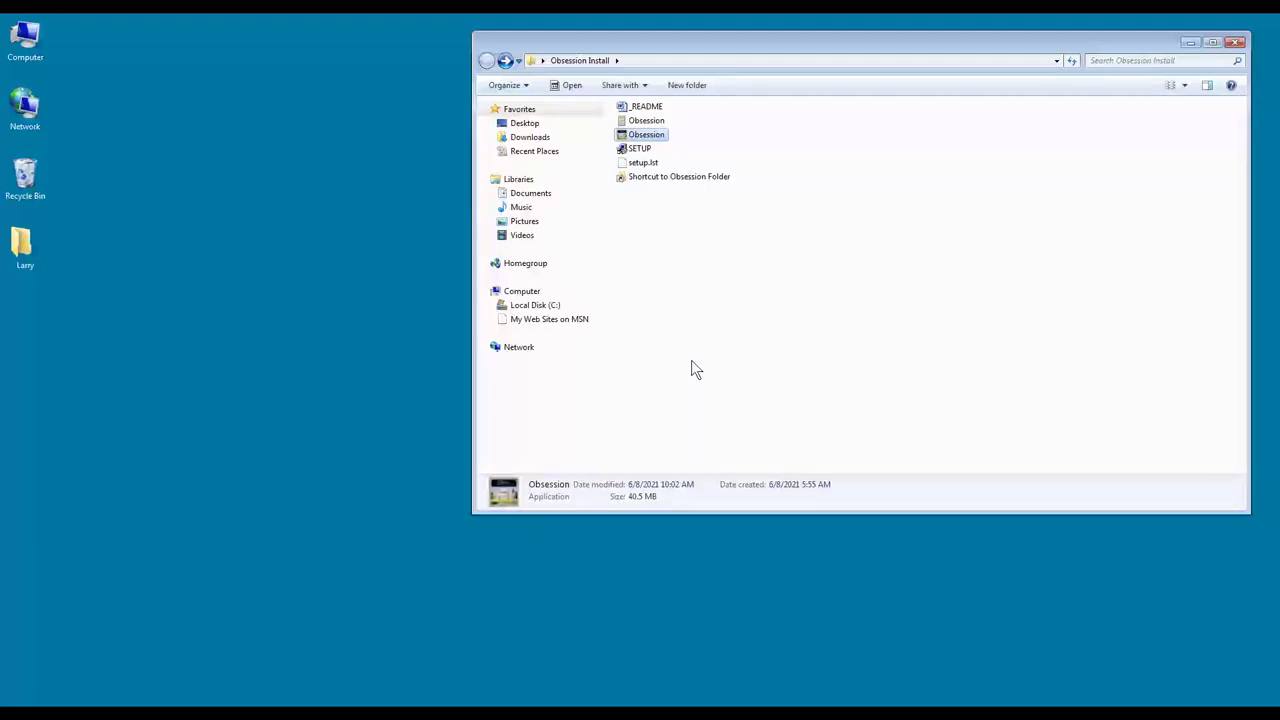
click(651, 181)
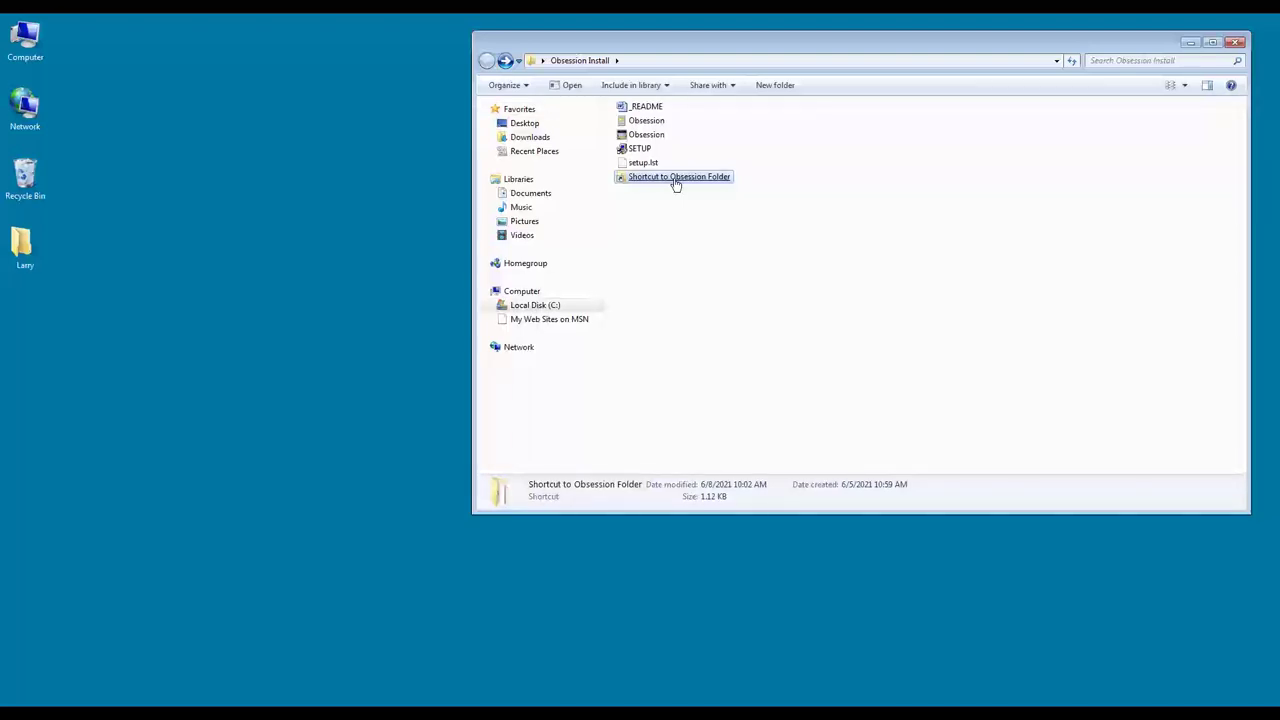
Step: Open the installed Obsession folder and paste the new application, replacing the old Obsession.exe
double_click(676, 180)
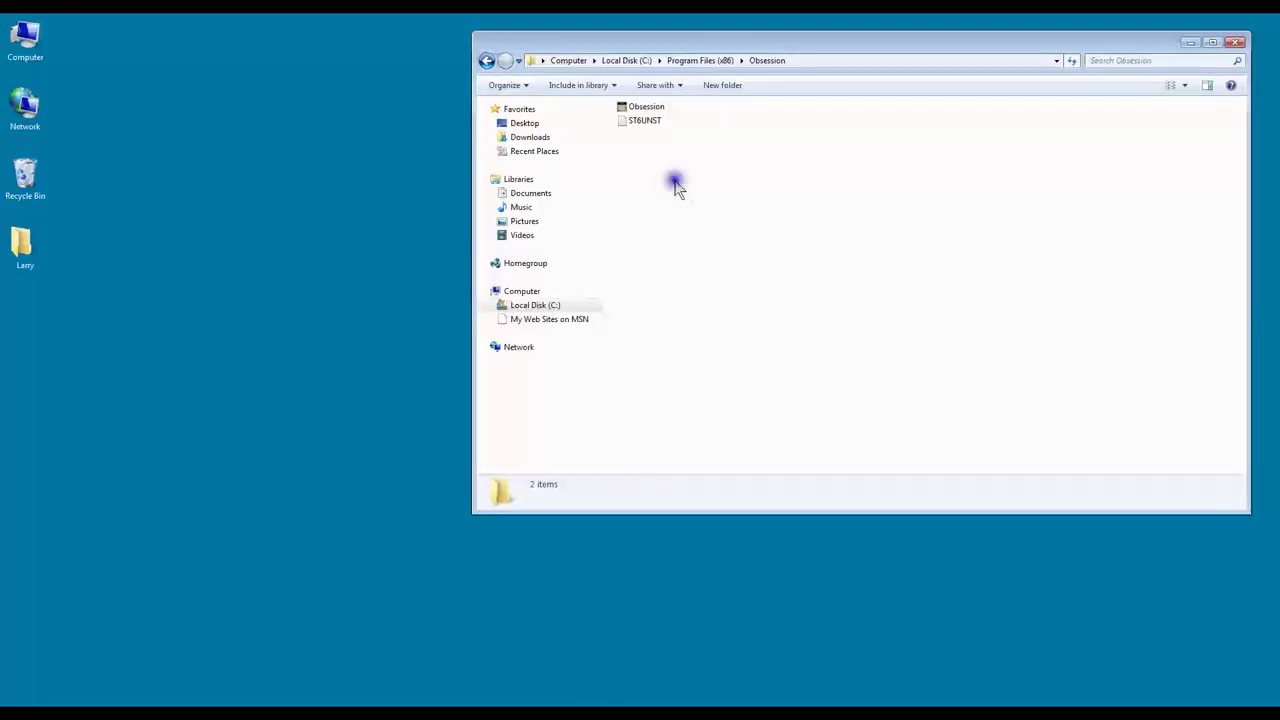
right_click(675, 185)
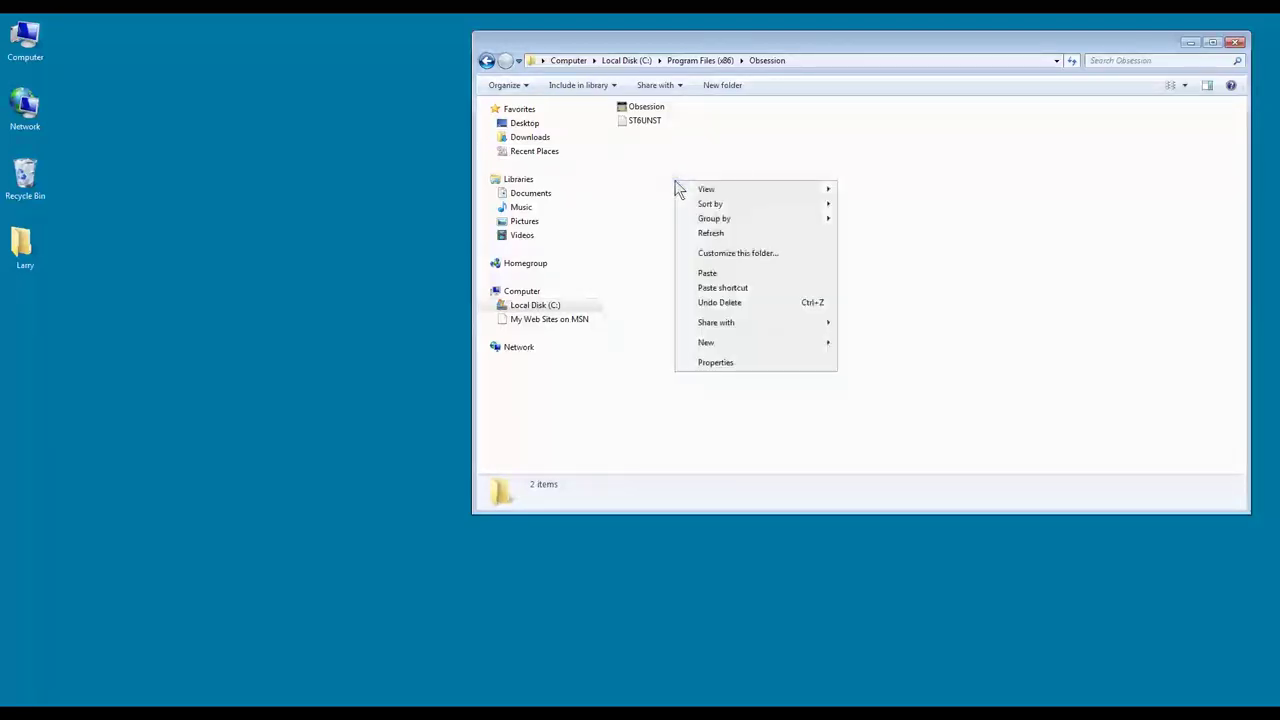
click(712, 277)
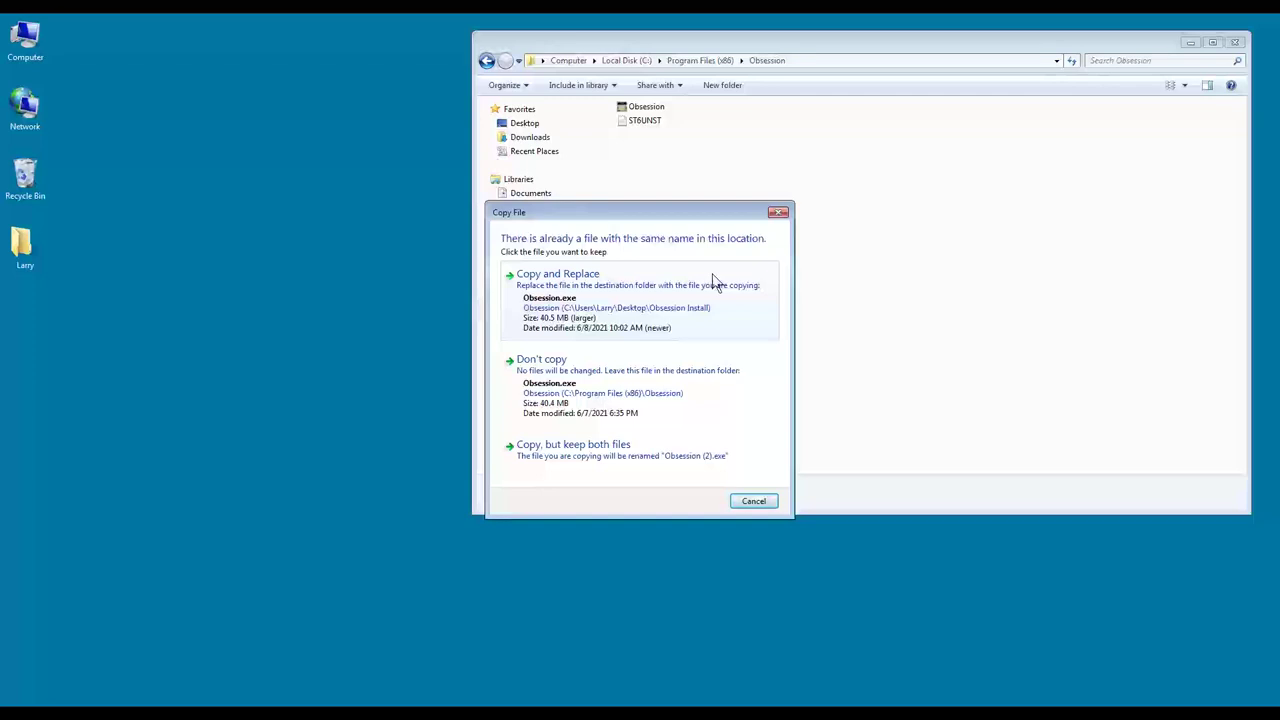
click(606, 294)
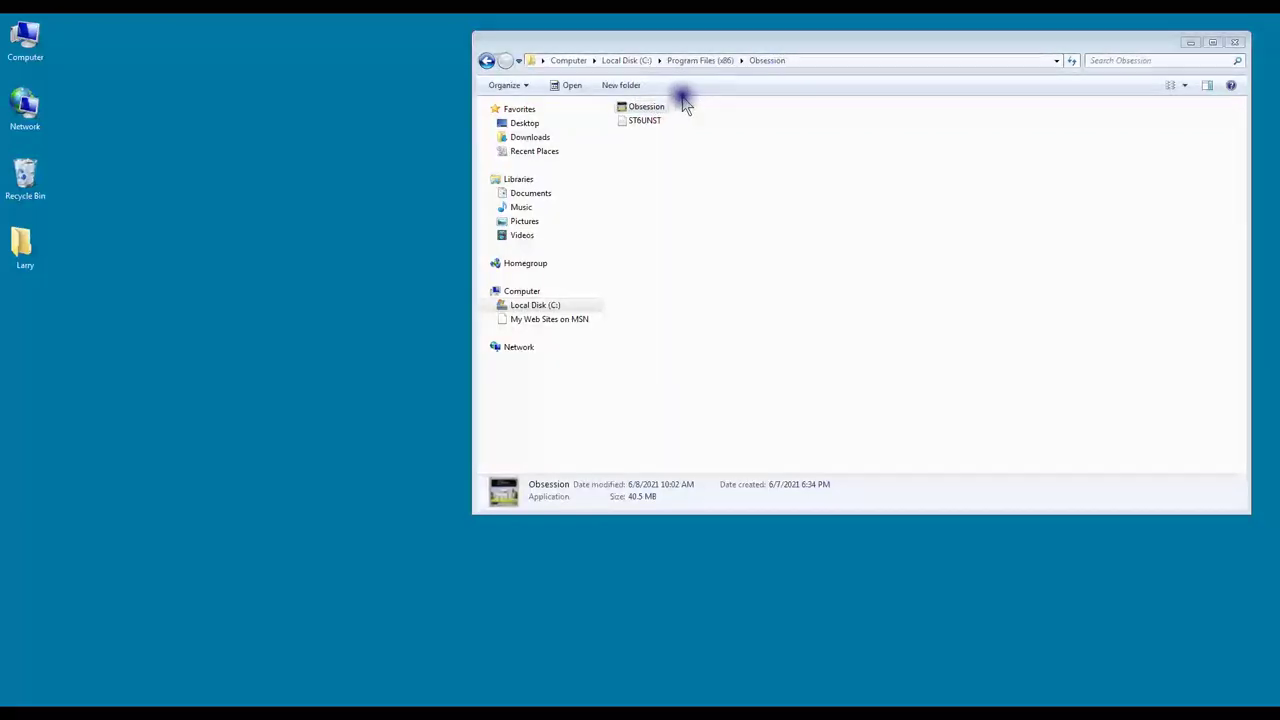
Step: Create a desktop shortcut to the updated Obsession application
right_click(636, 105)
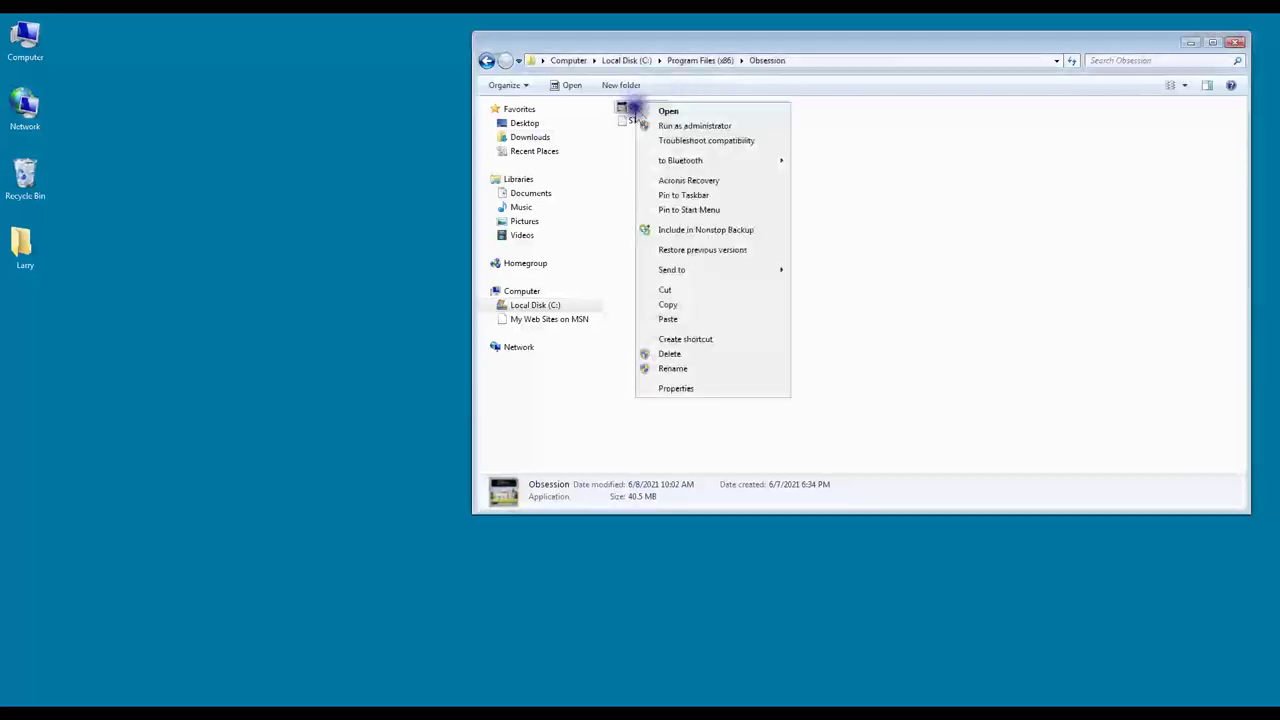
click(670, 304)
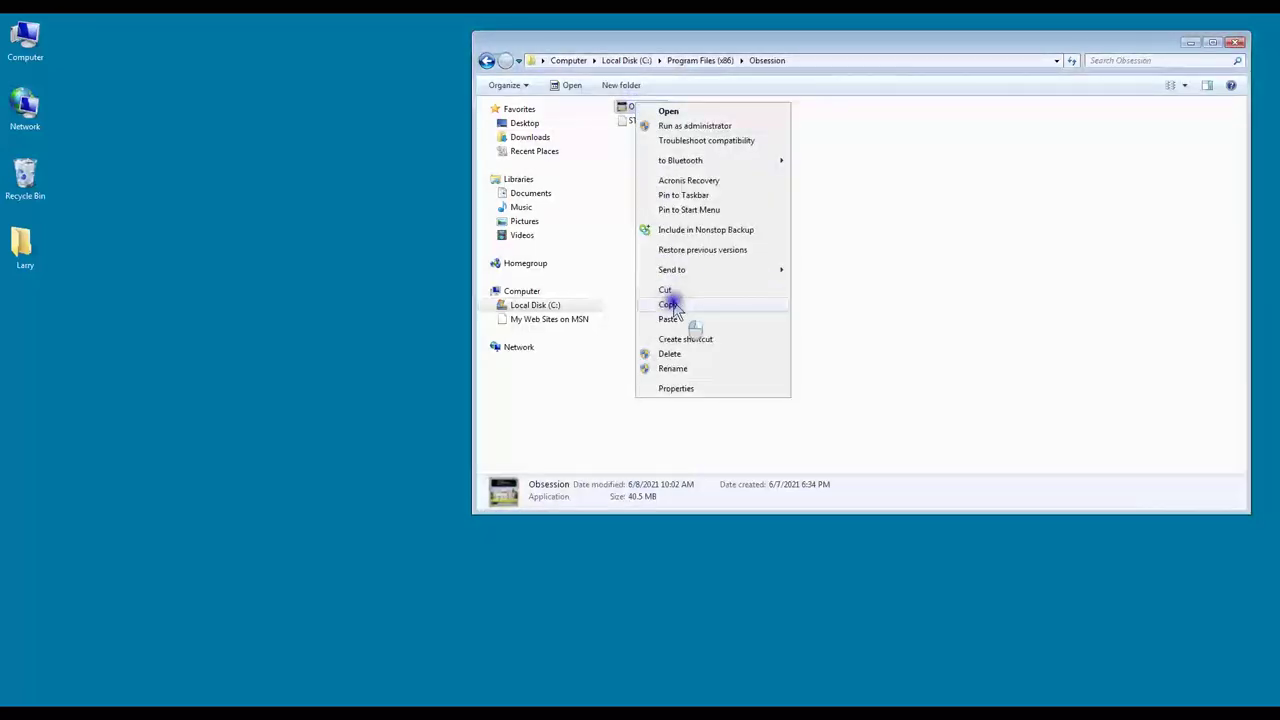
click(673, 301)
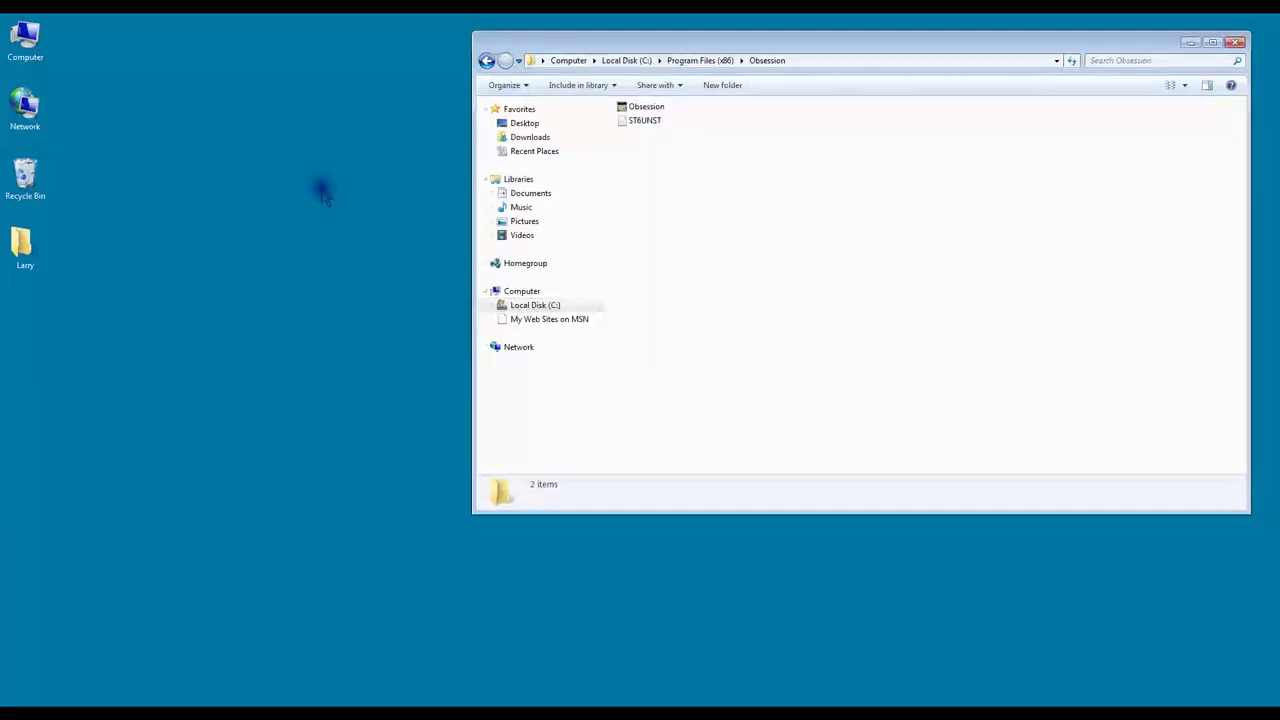
right_click(325, 197)
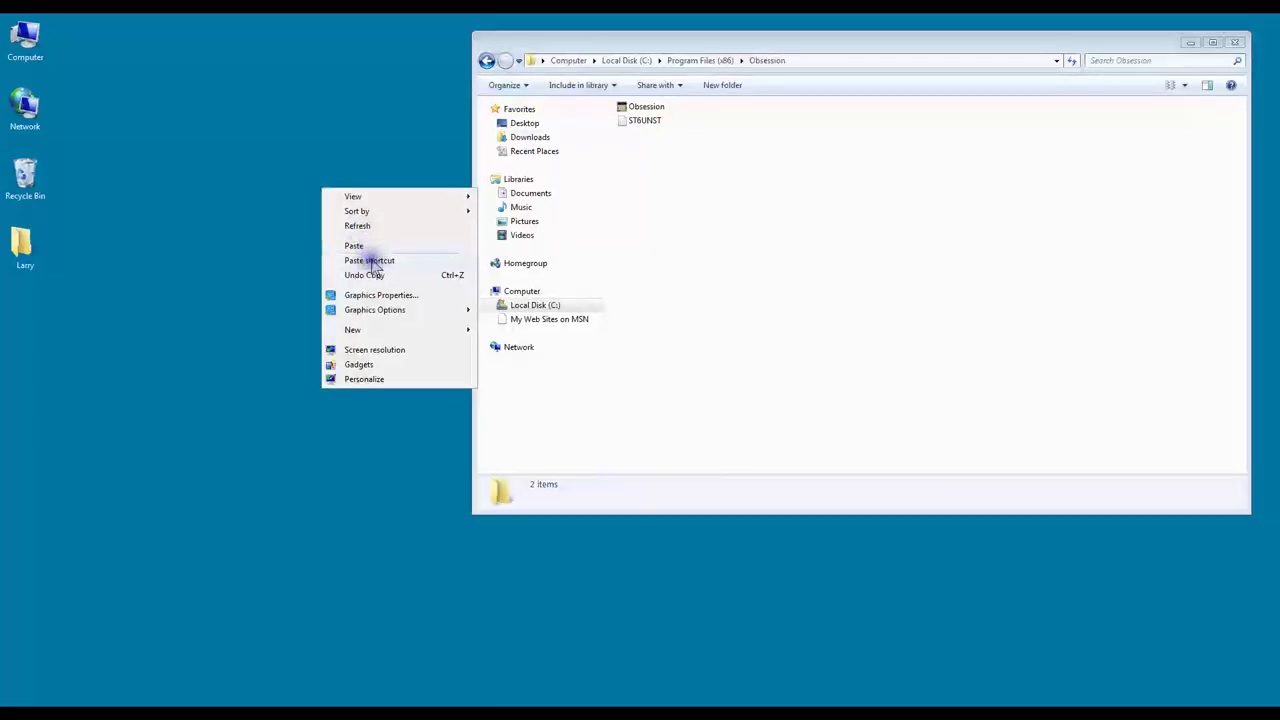
click(371, 260)
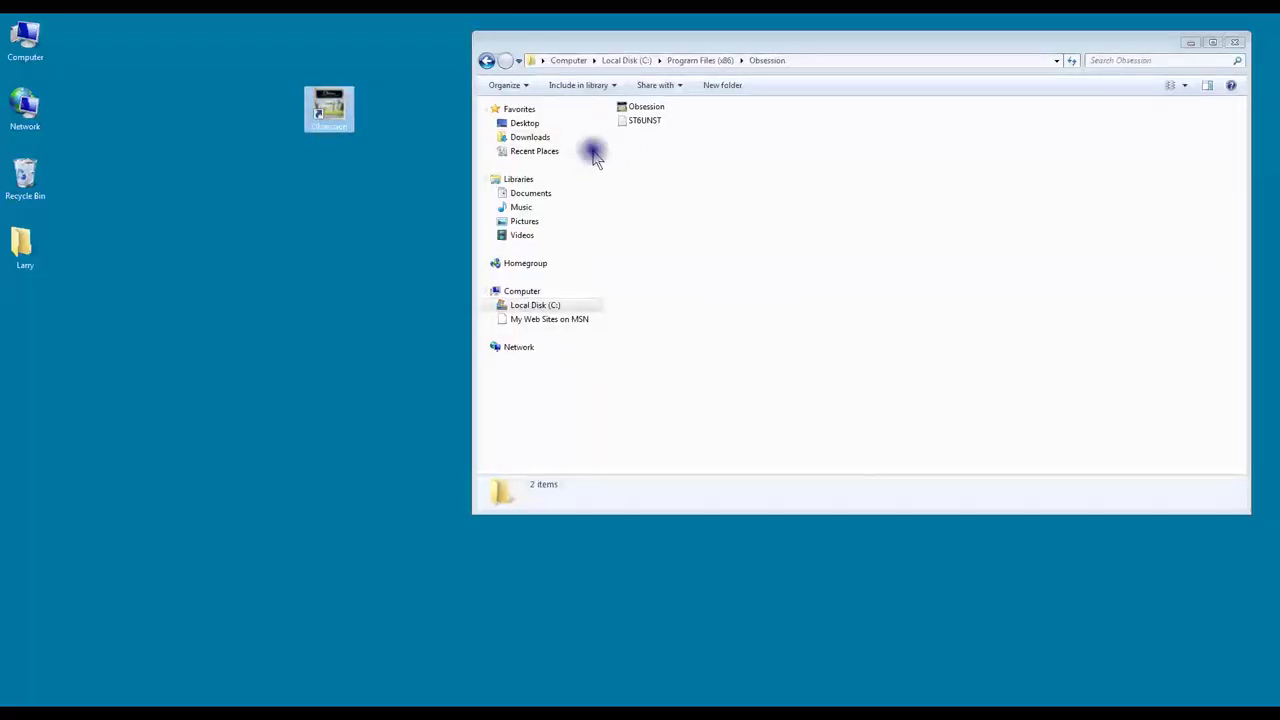
Step: Rename the desktop shortcut to 'Obsession for Windows'
right_click(339, 118)
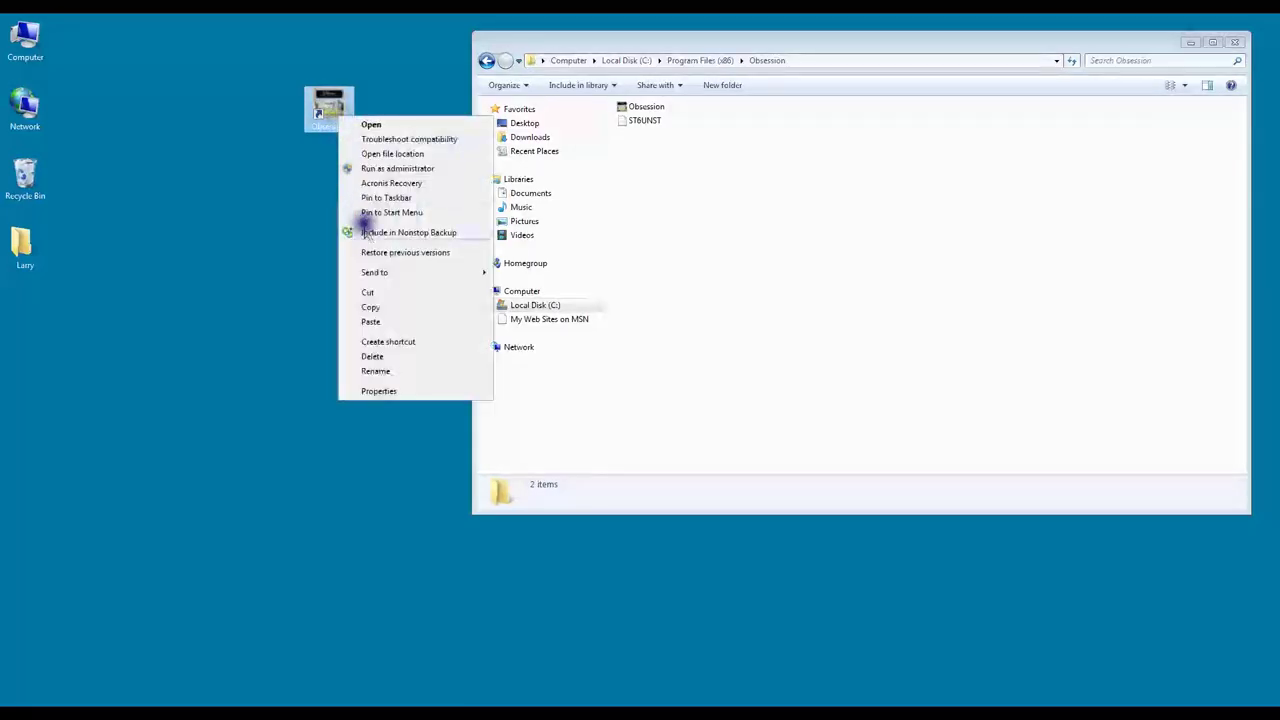
click(375, 372)
key(End)
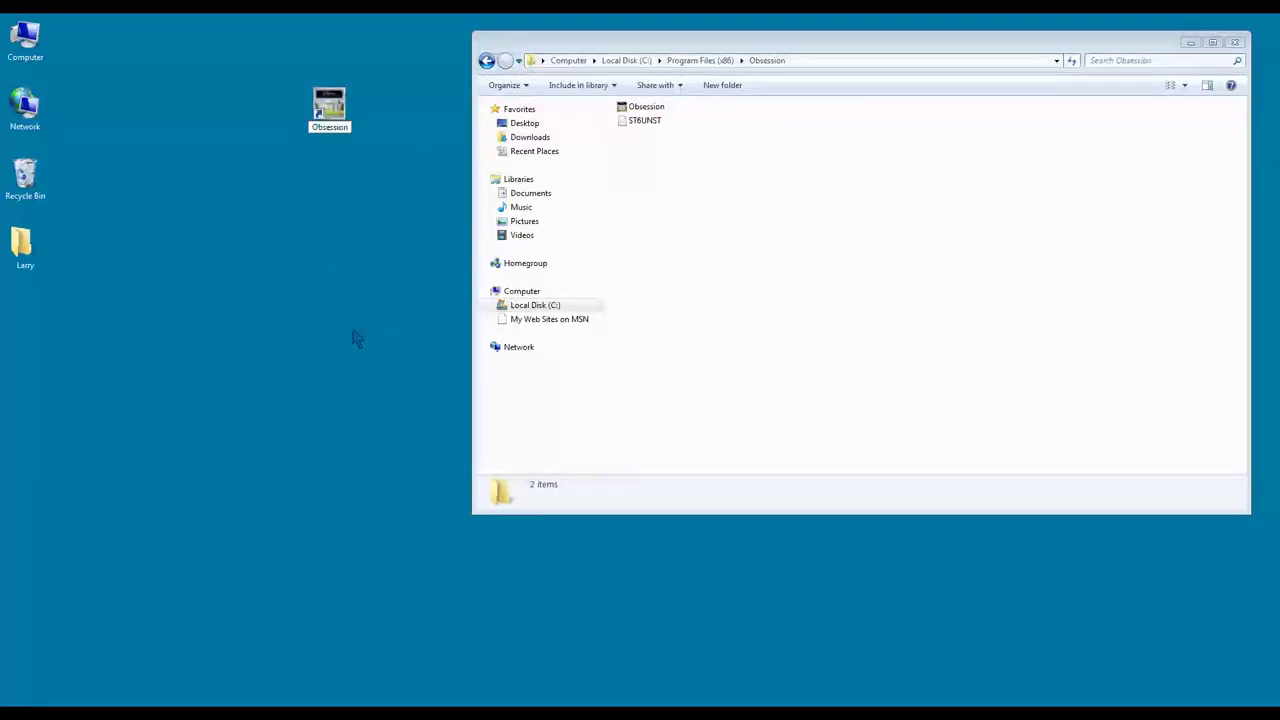
text(for Windows)
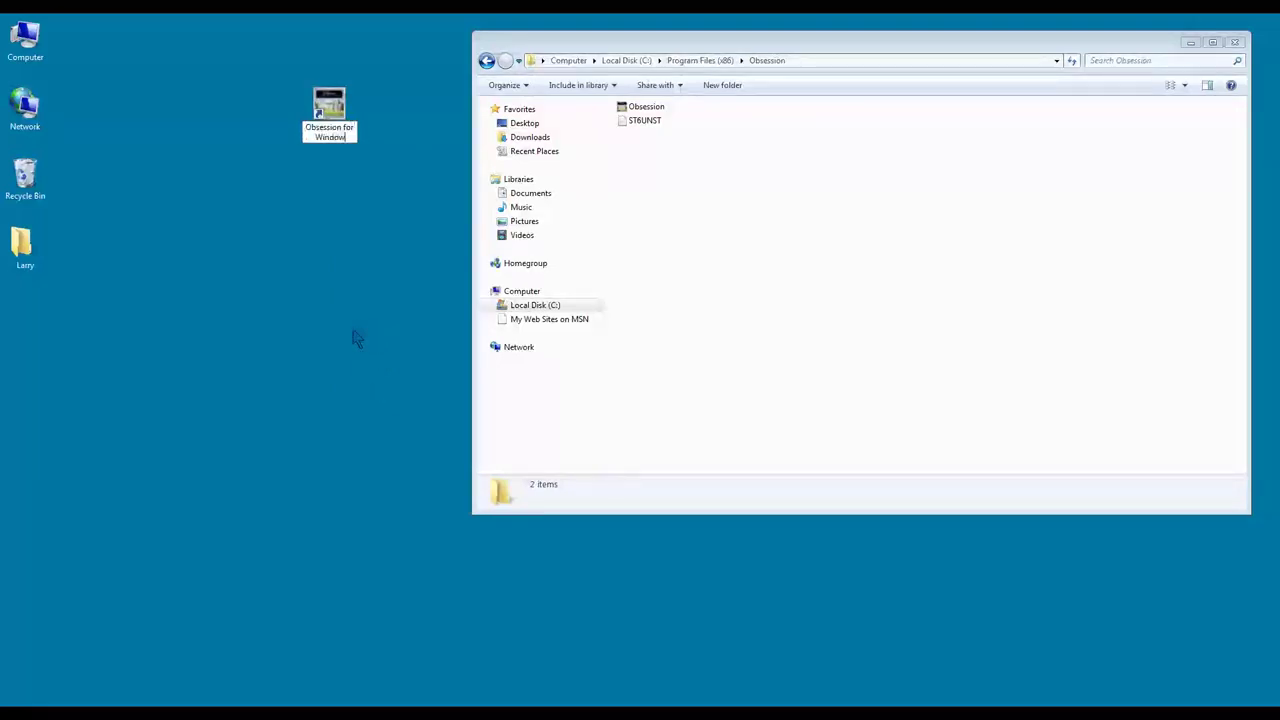
key(Return)
click(355, 296)
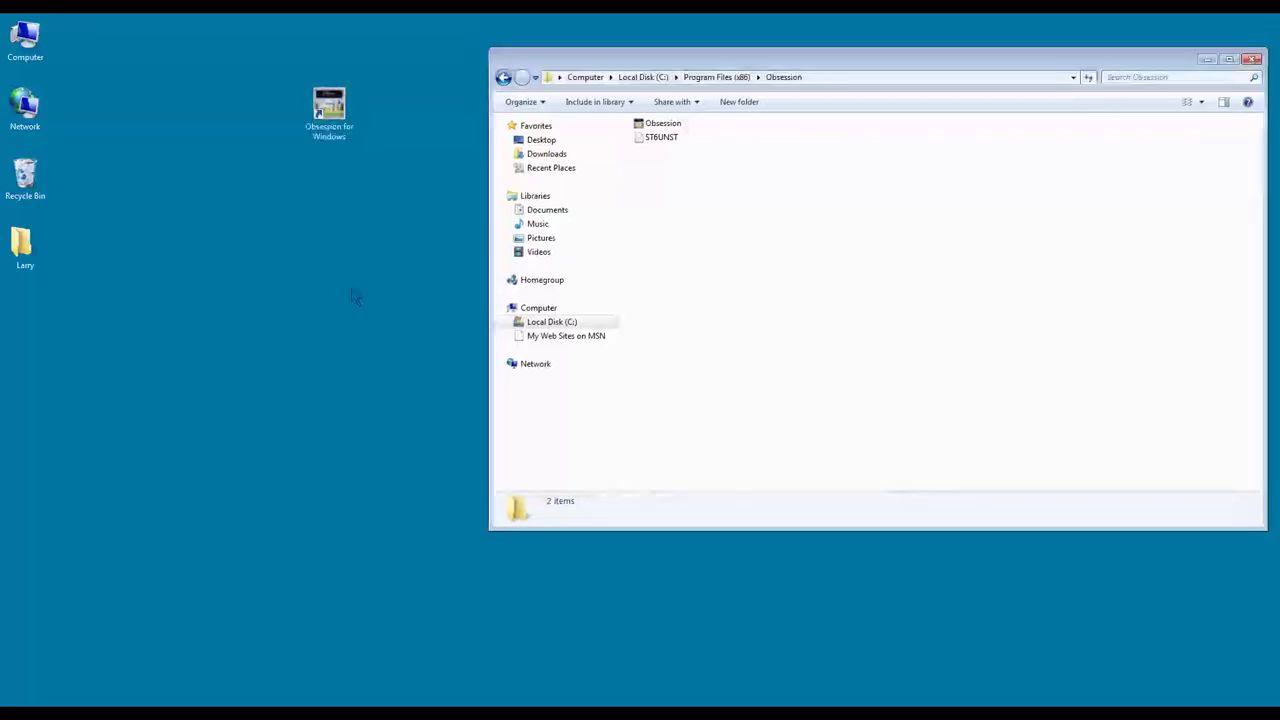
Step: Close the Program Files Obsession folder and show the Run anyway.JPG screenshot in Picasa
click(1252, 60)
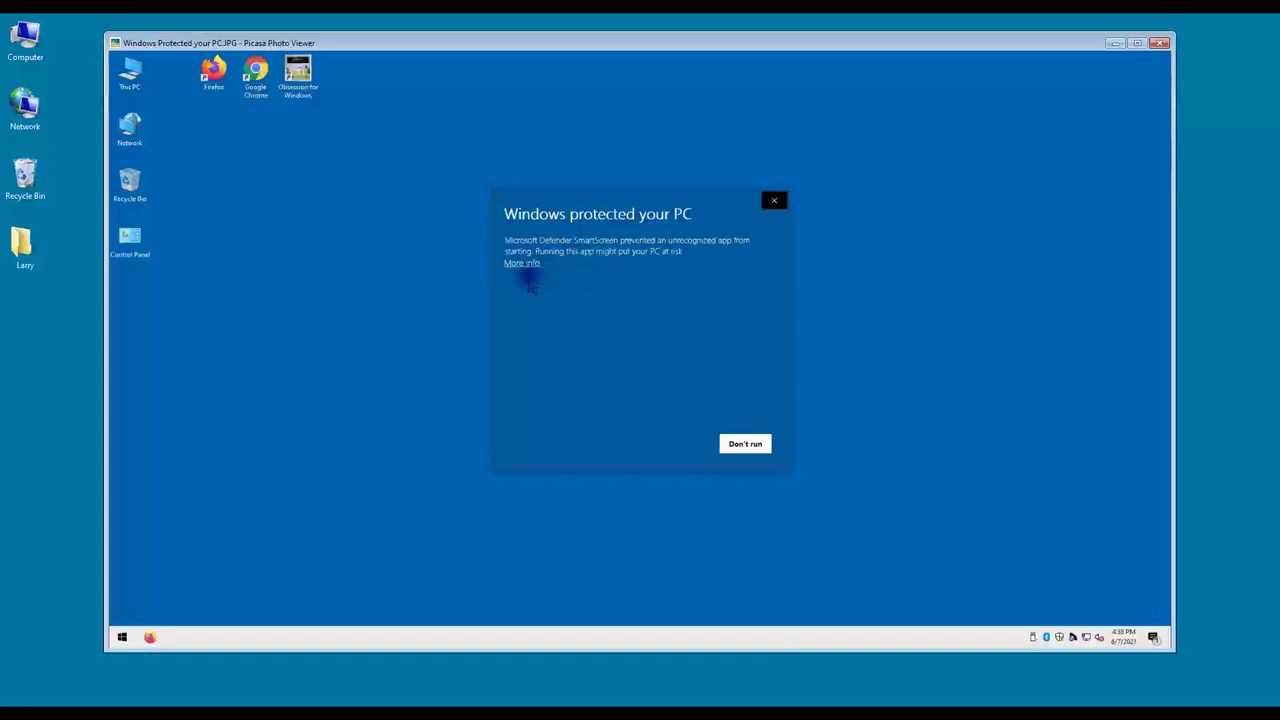
key(Right)
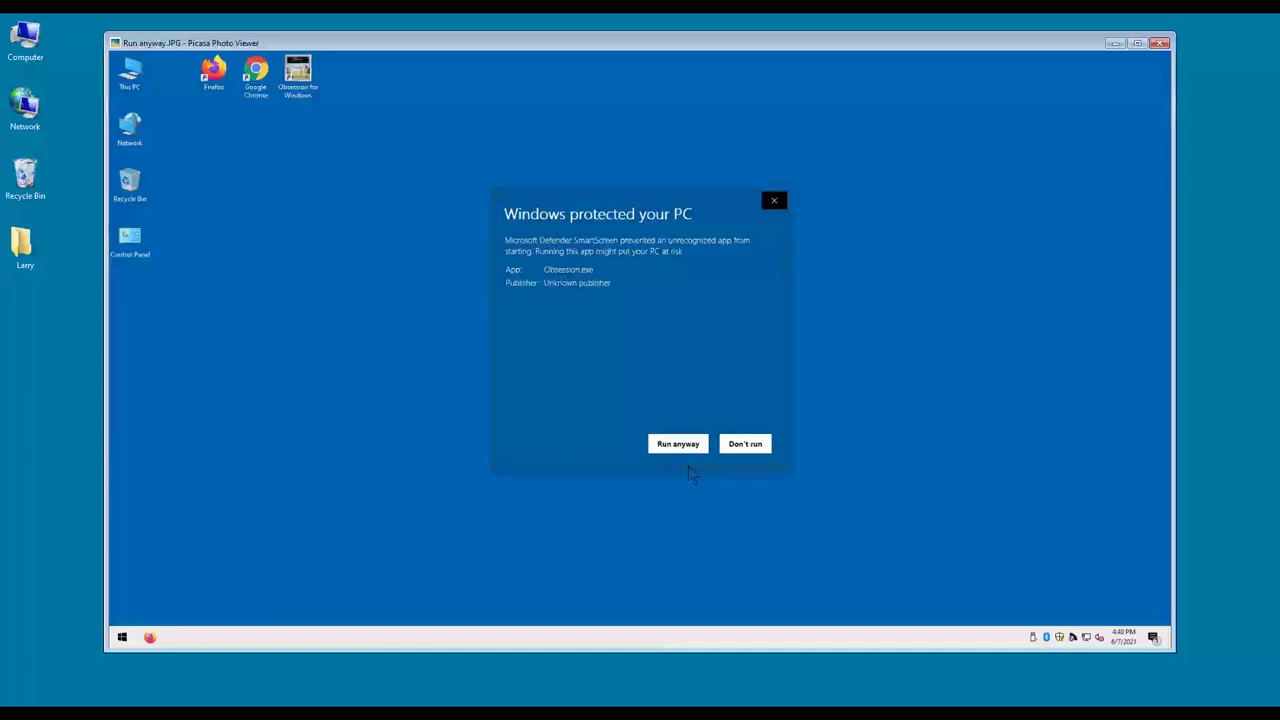
Step: Close the photo viewer showing the warning screenshot to return to the Gmail inbox
key(Escape)
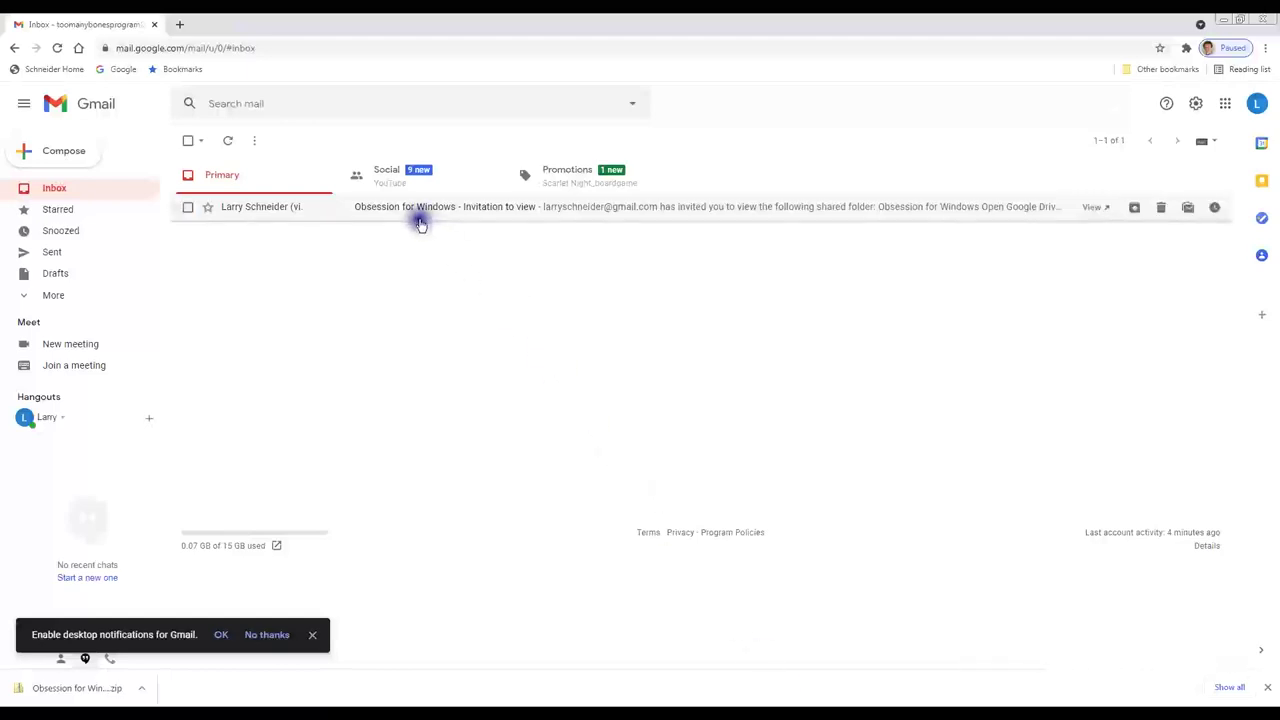
Step: Open the Obsession for Windows invitation email and its shared Drive folder, then start a new tab
click(417, 207)
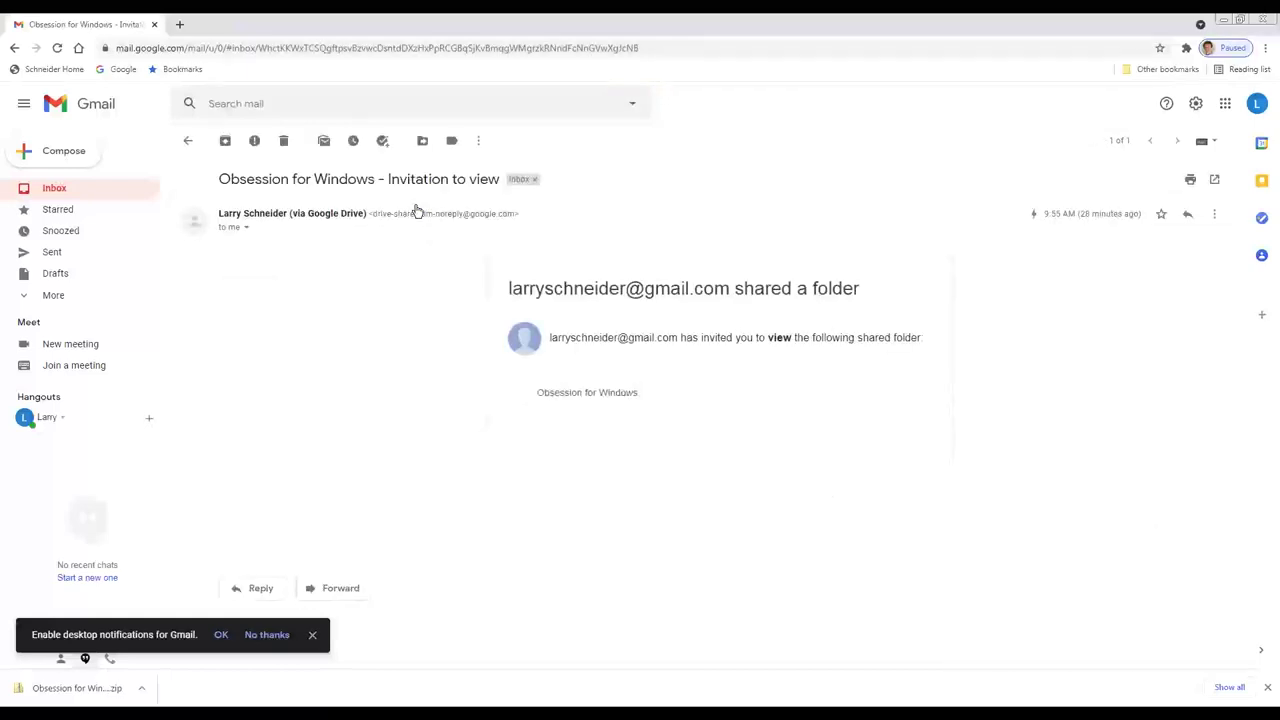
mouse_move(561, 477)
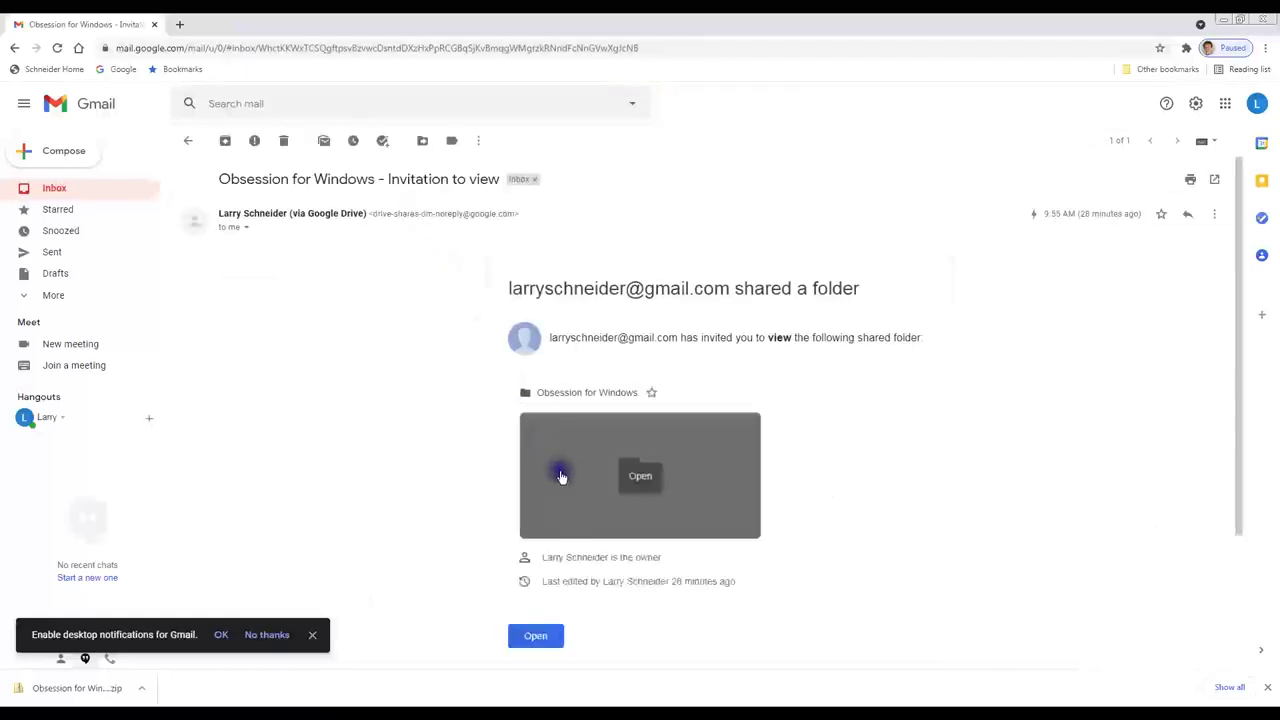
click(641, 477)
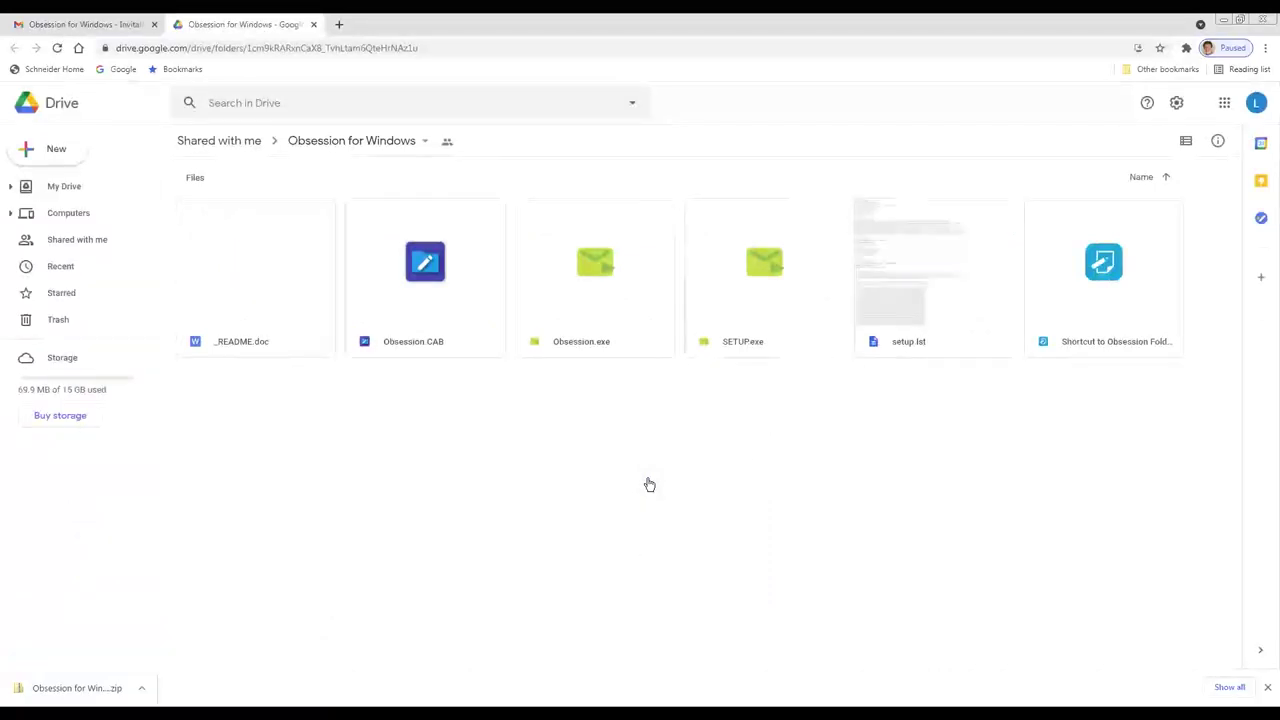
click(648, 485)
click(339, 24)
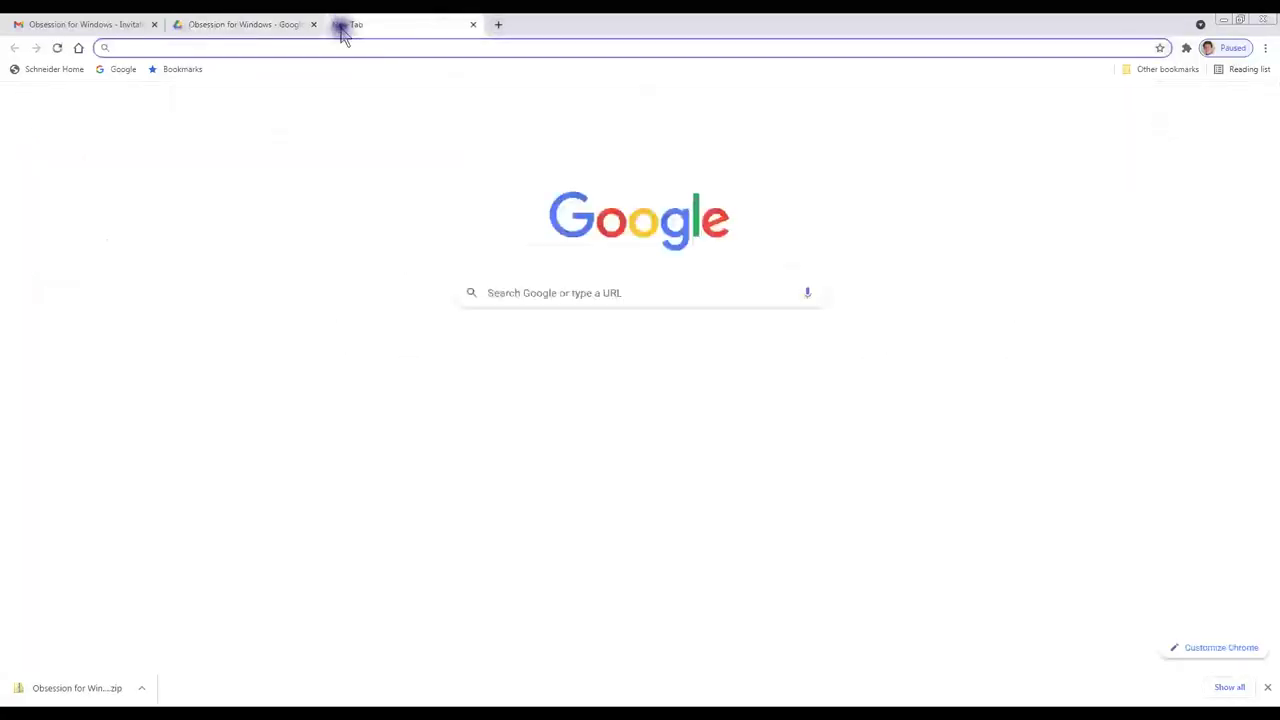
Step: Go to drive.google.com and open the Obsession for Windows folder under Shared with me
text(drive.googl)
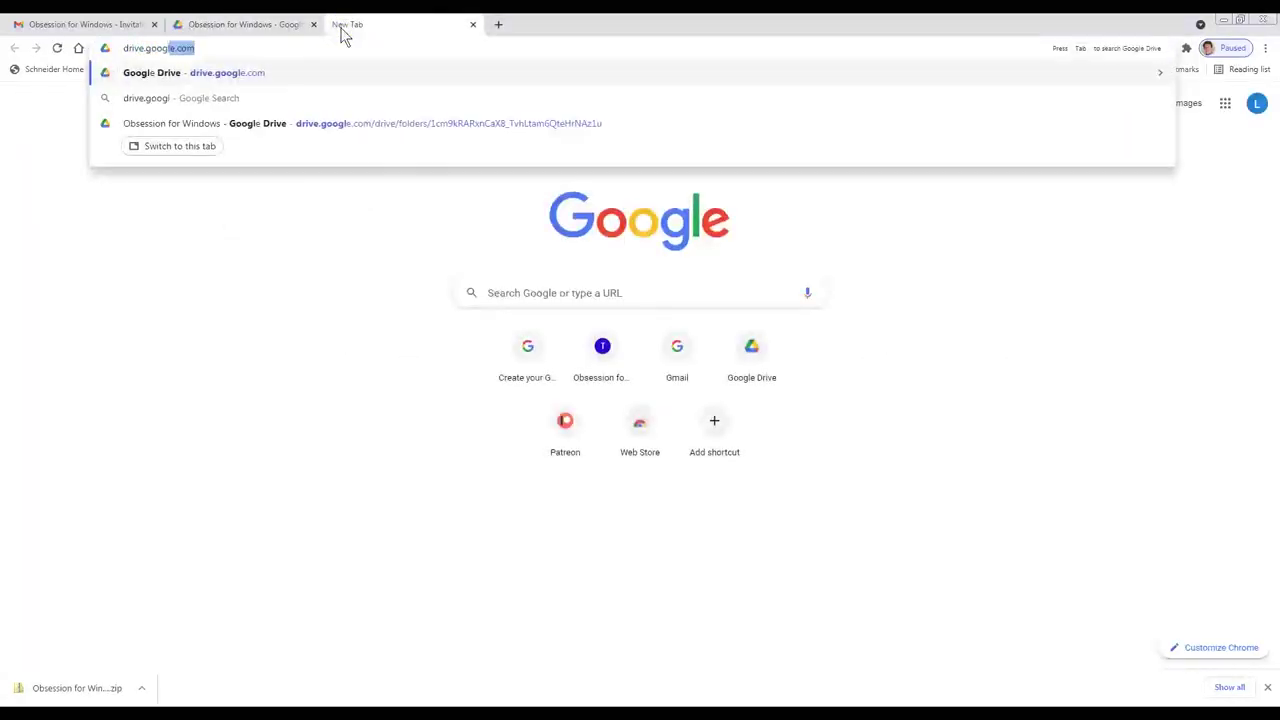
text(e.com)
key(Return)
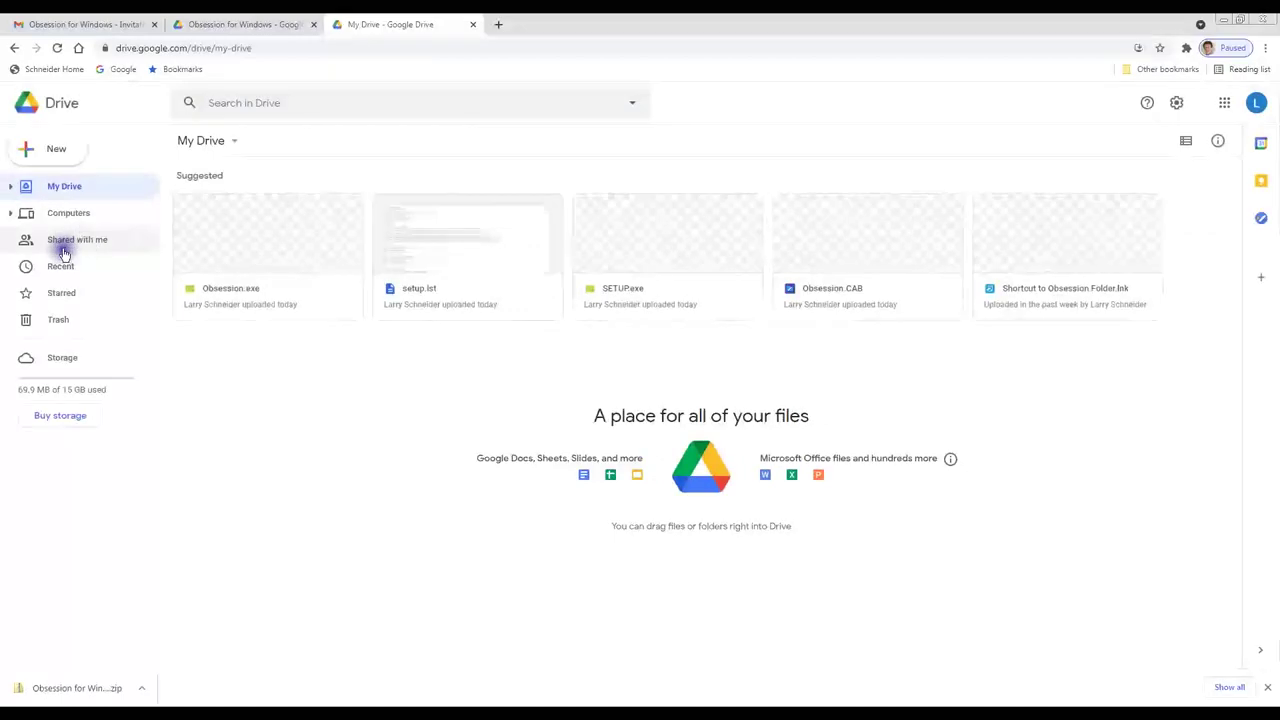
click(63, 250)
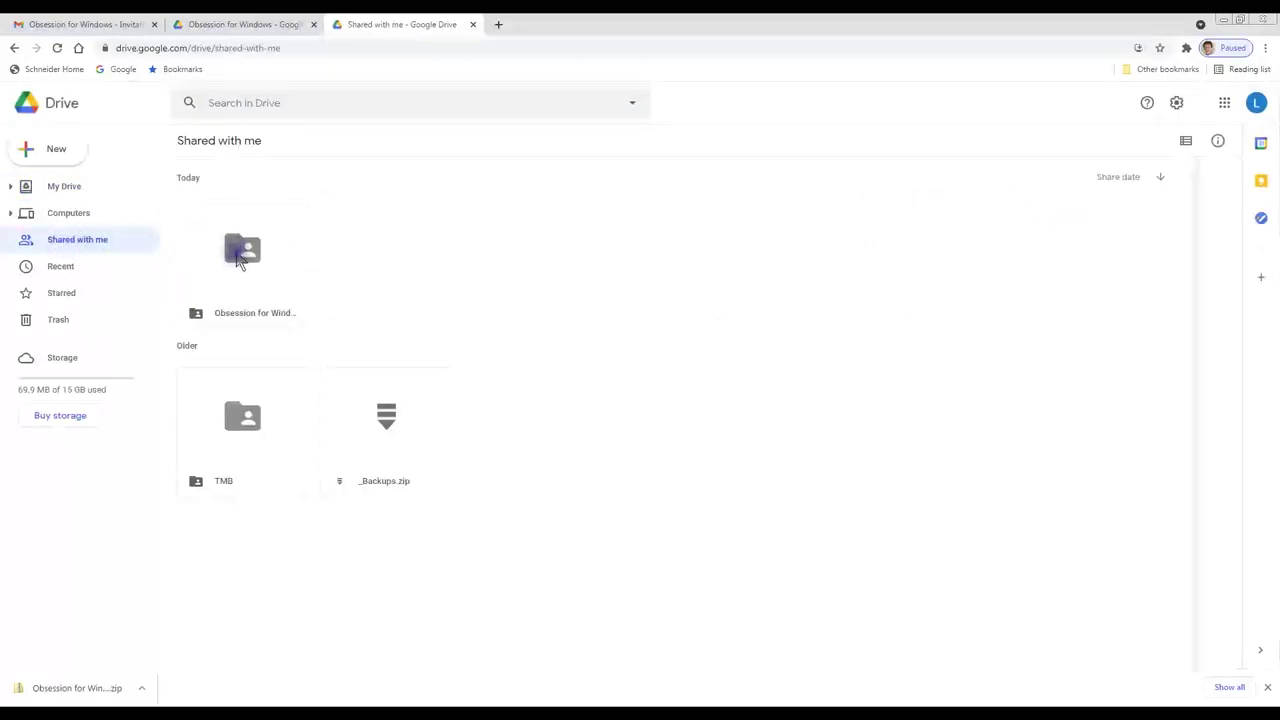
double_click(240, 255)
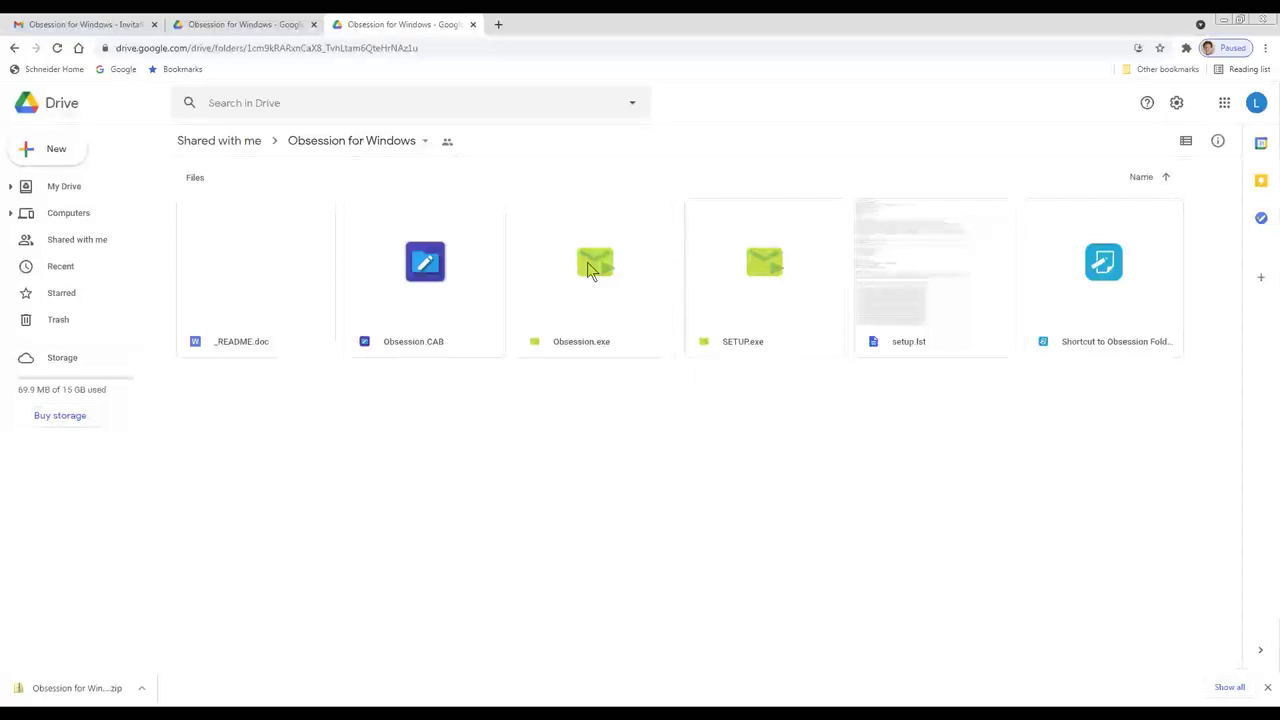
Step: Download Obsession.exe from the shared folder into Downloads, bypassing the virus-scan warning
right_click(590, 270)
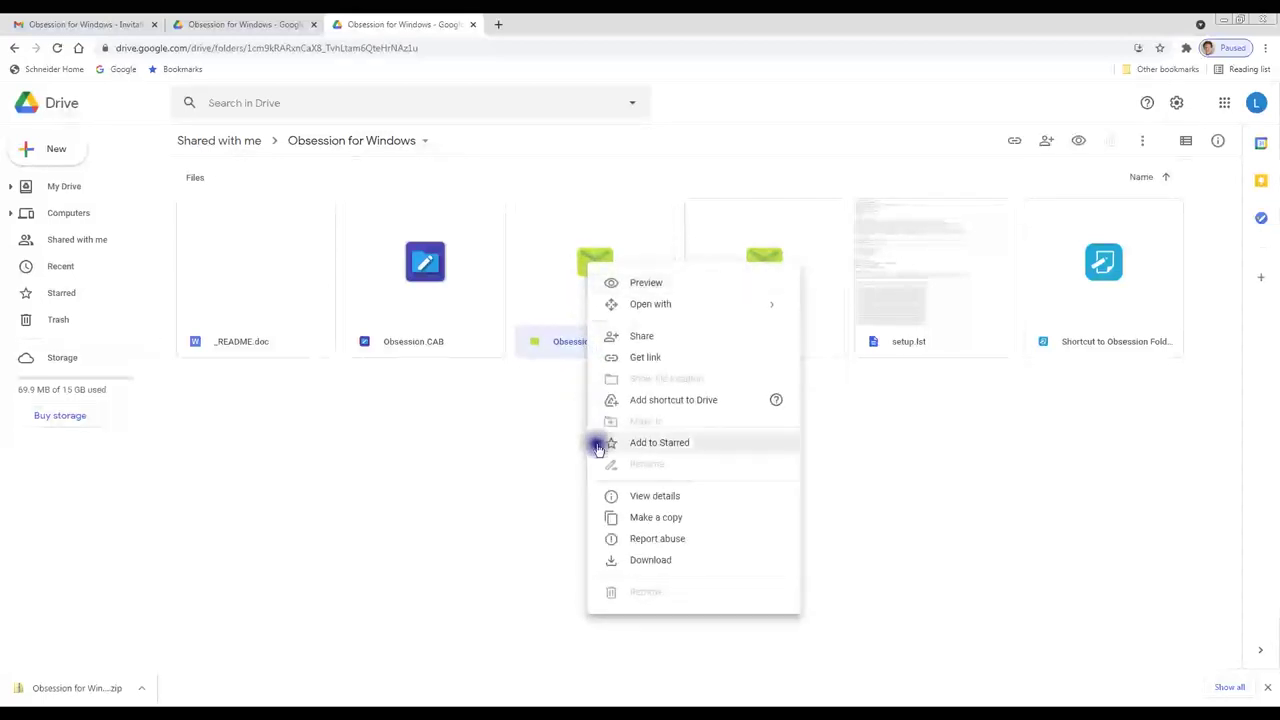
click(652, 563)
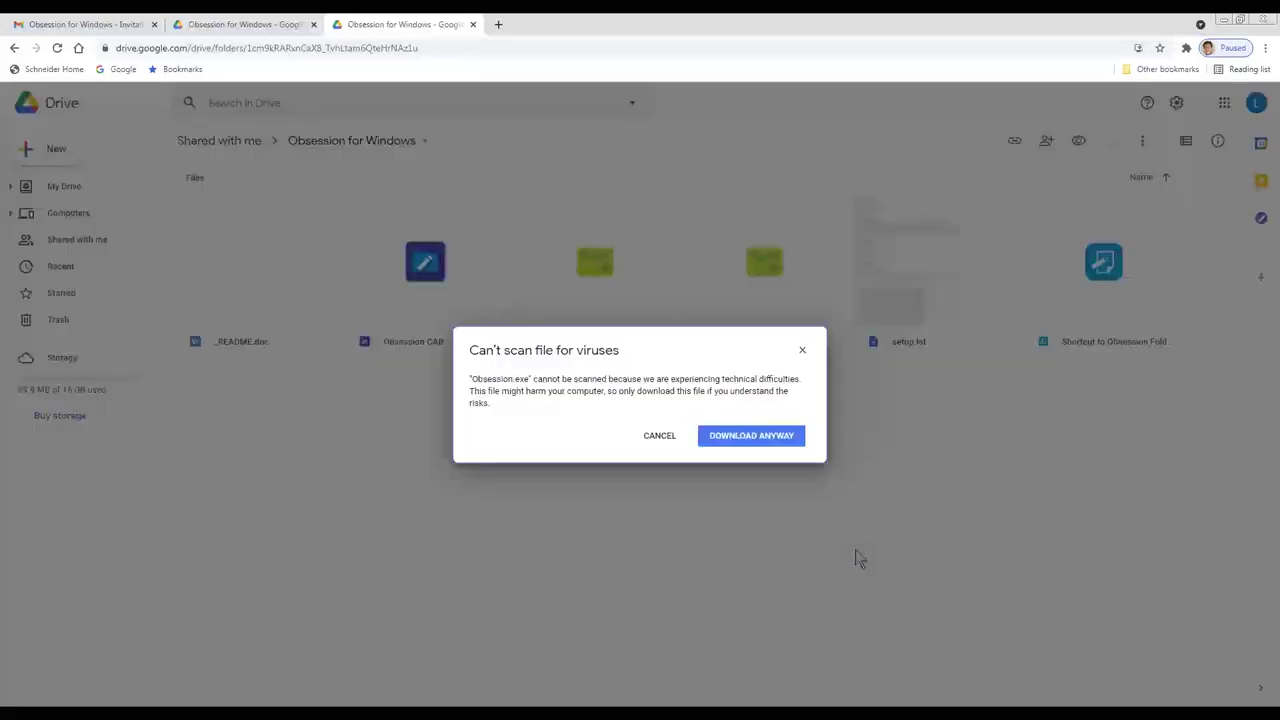
click(851, 549)
click(820, 518)
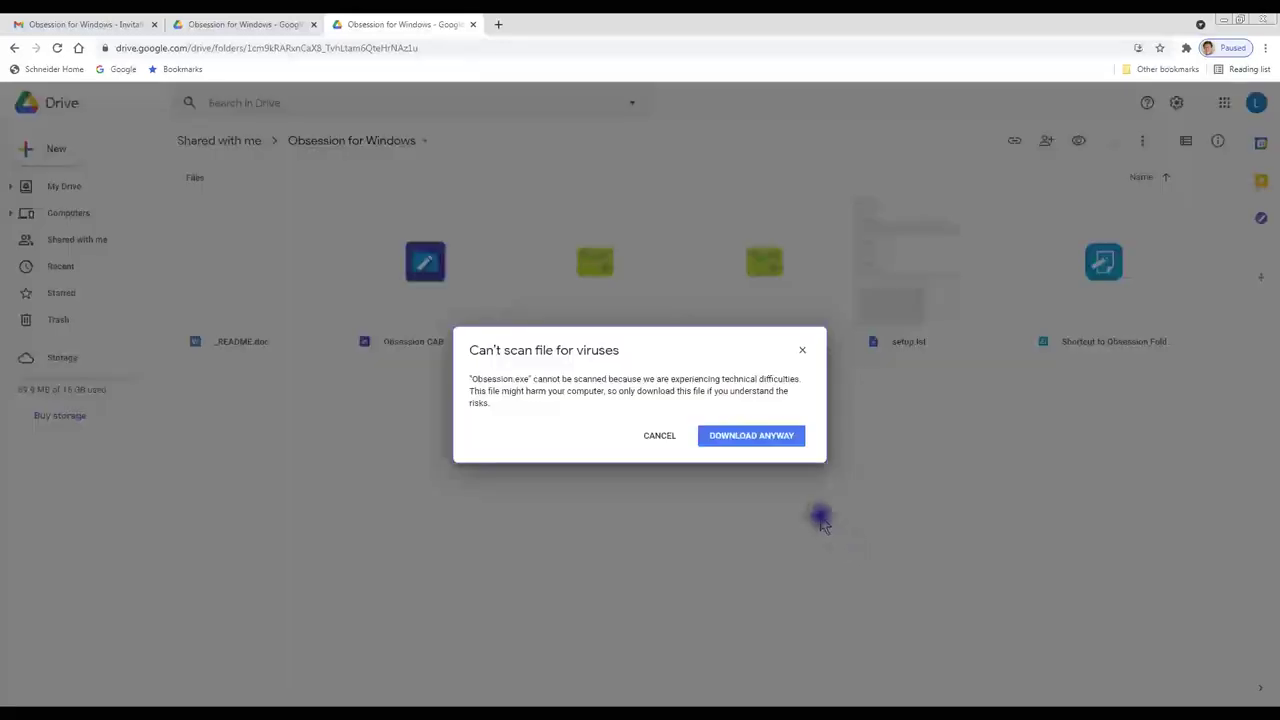
click(757, 444)
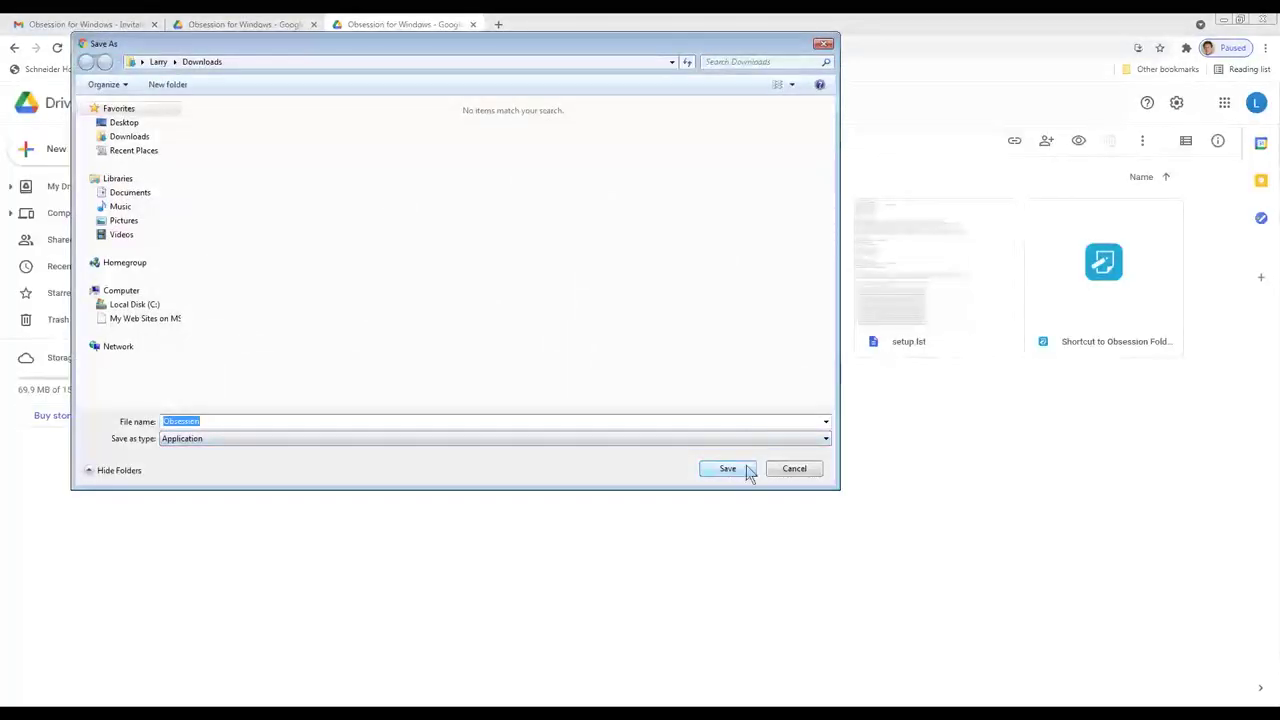
click(728, 469)
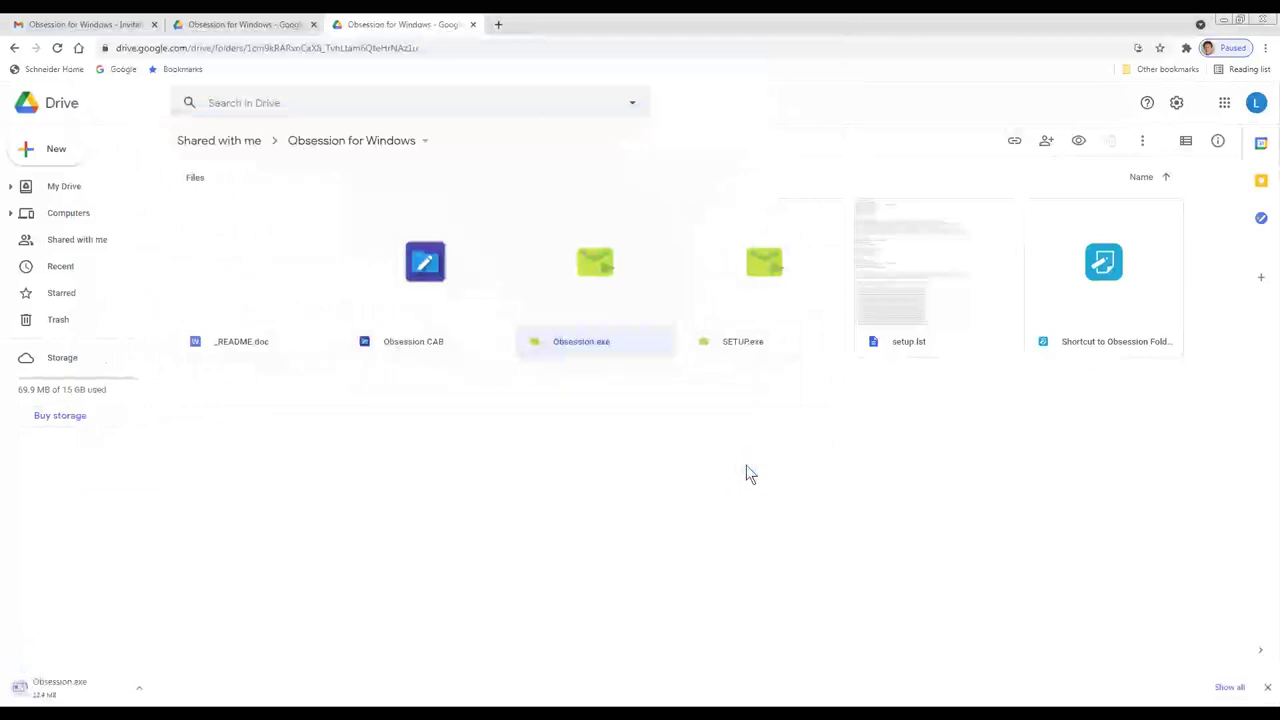
click(623, 650)
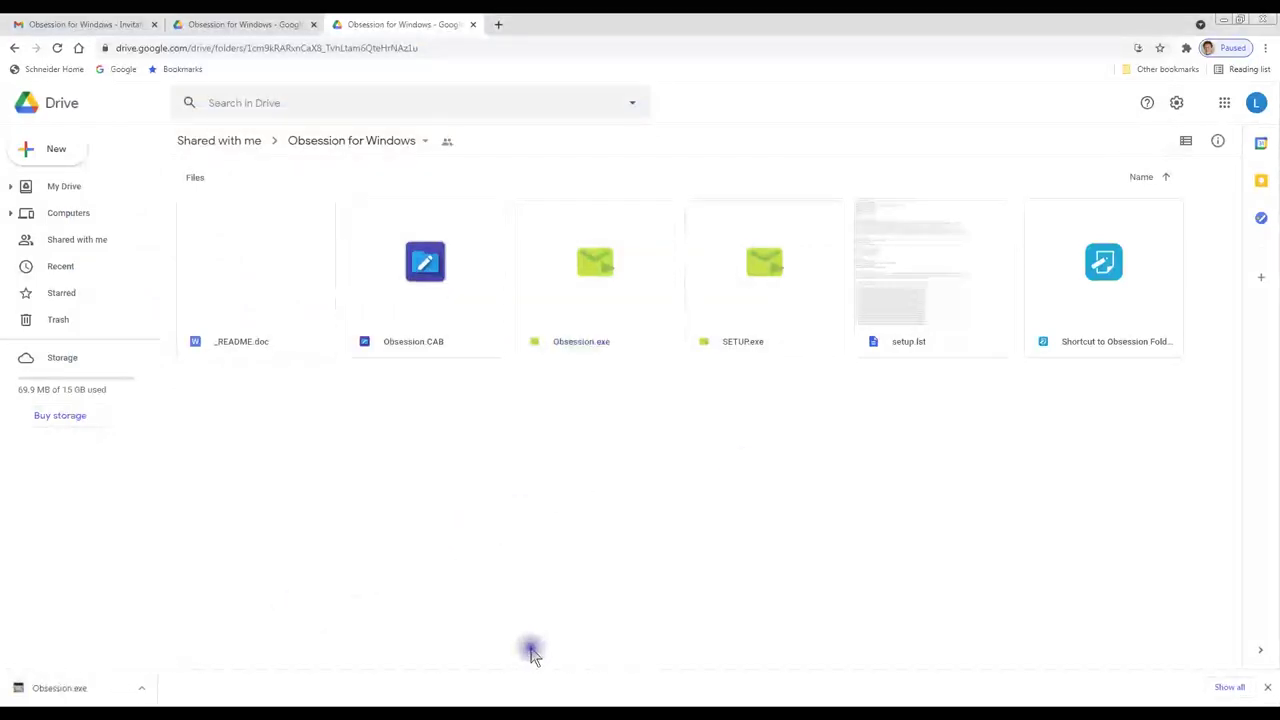
Step: Show the downloaded Obsession file in the Downloads folder and cut it for moving
click(142, 690)
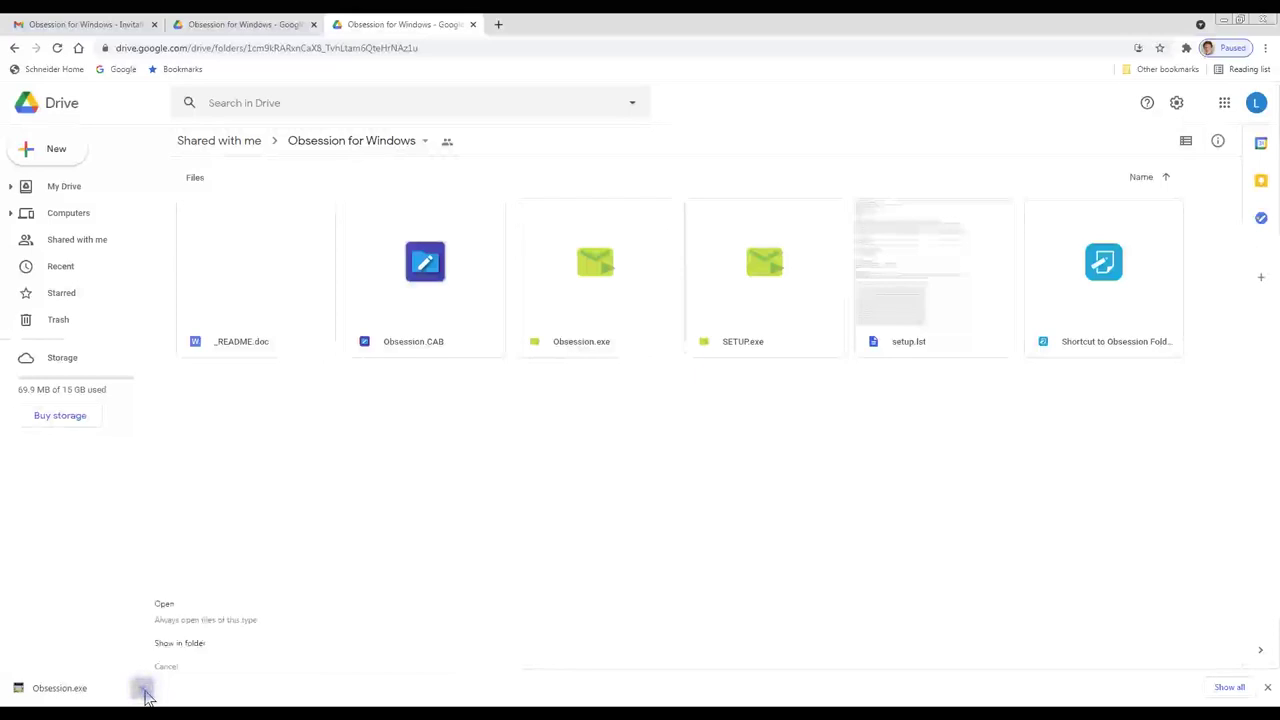
click(179, 643)
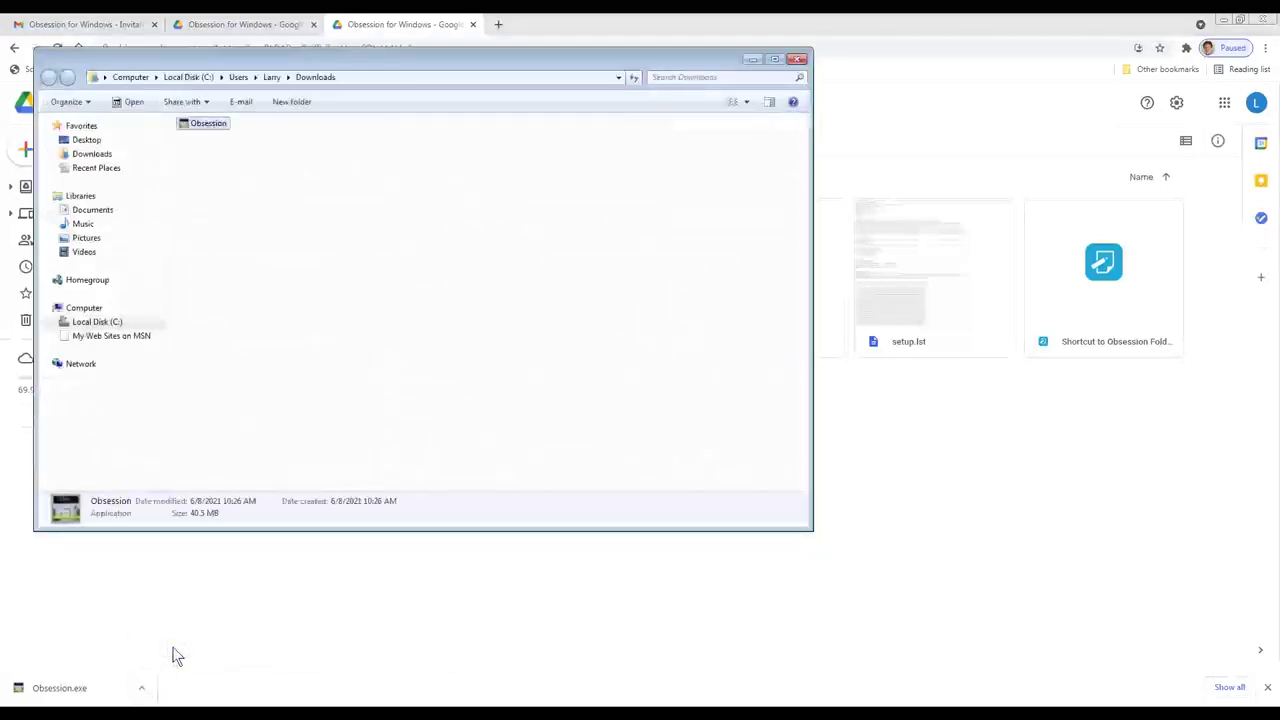
right_click(193, 122)
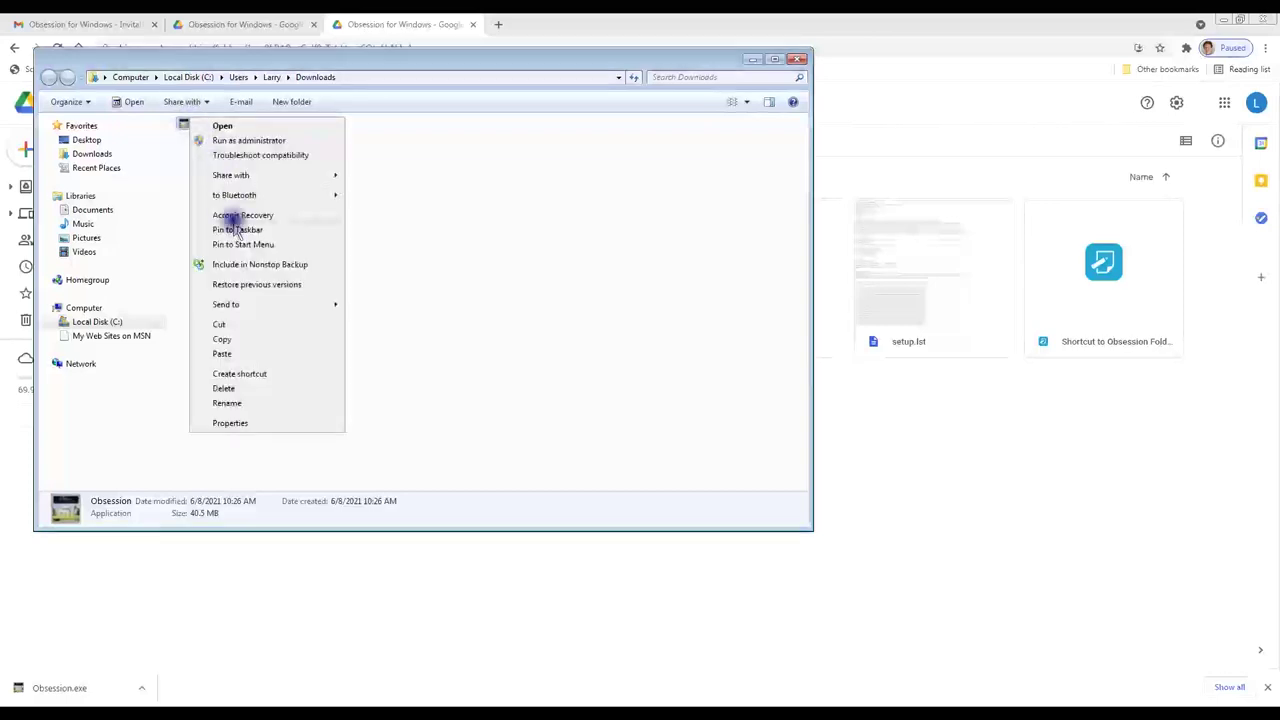
click(251, 327)
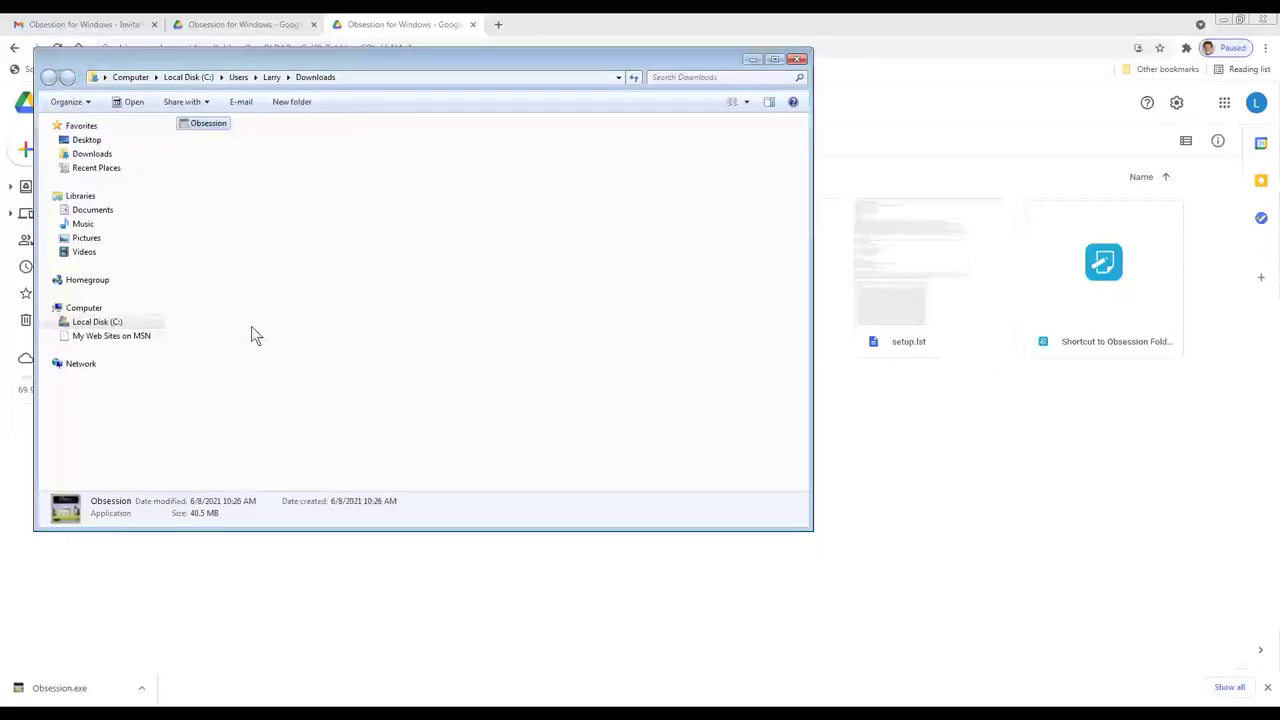
Step: Paste the Obsession file into C:\Program Files (x86)\Obsession, replacing the old Obsession.exe
click(177, 84)
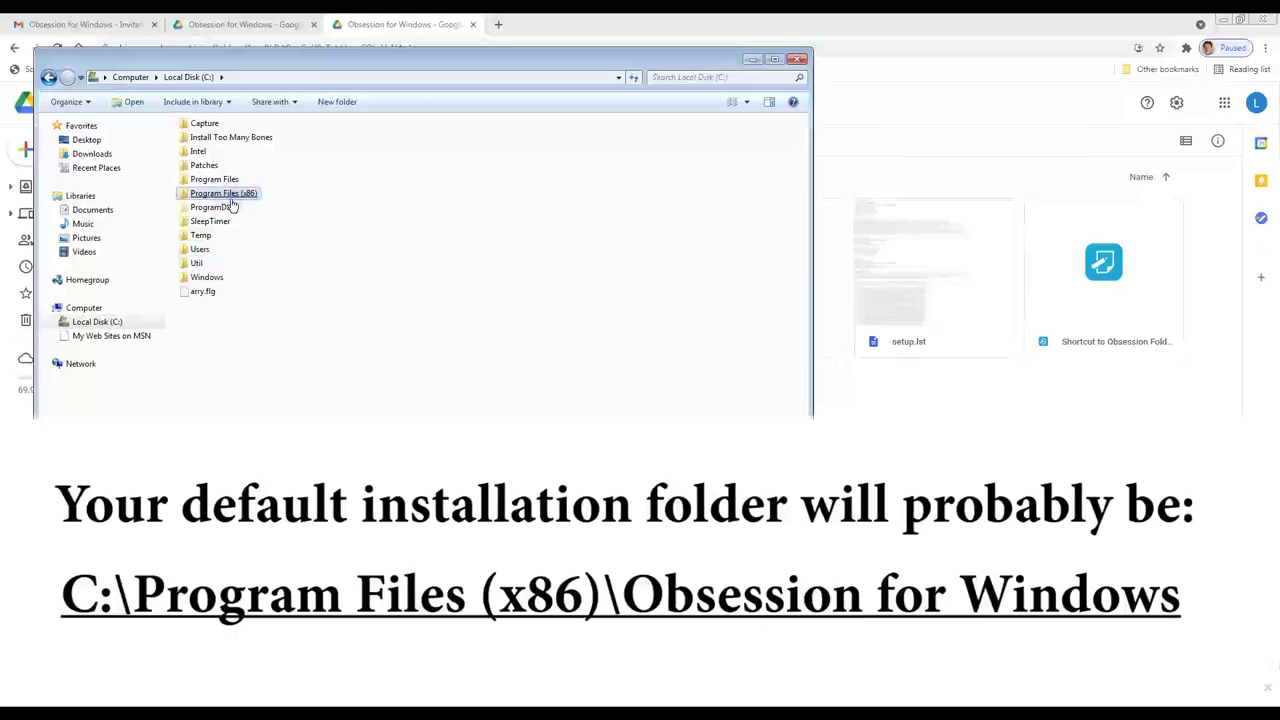
double_click(230, 197)
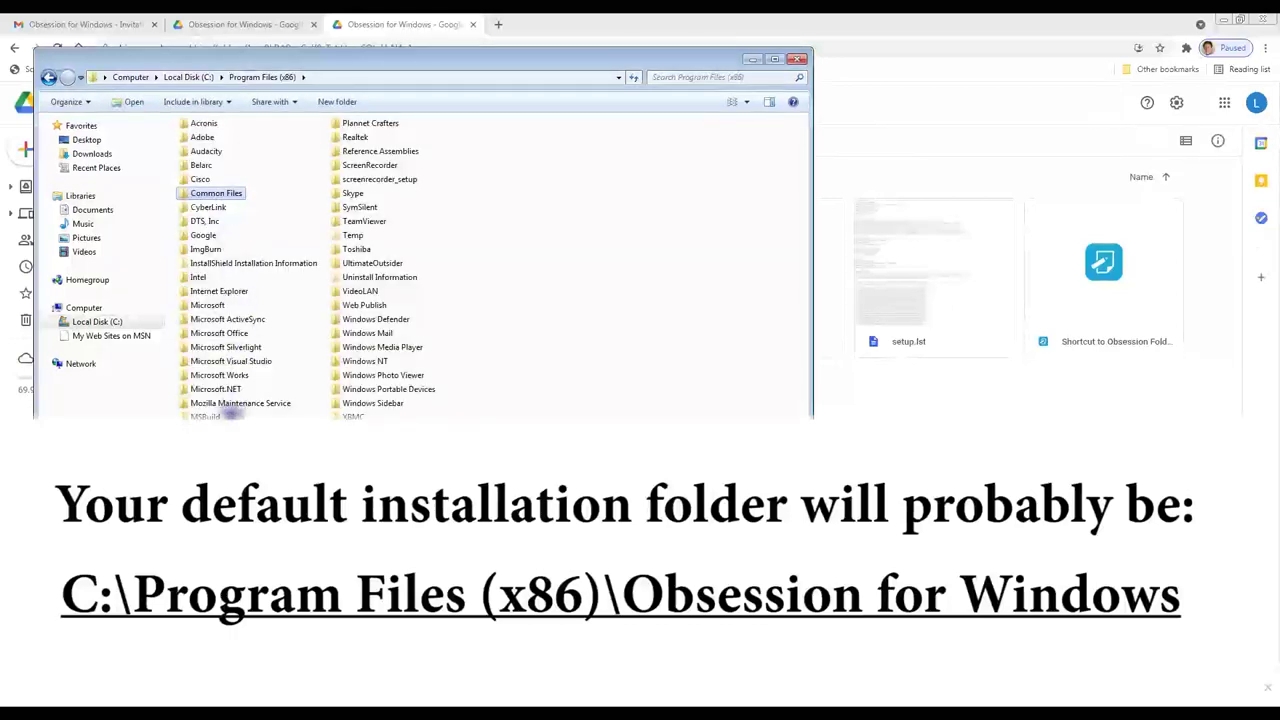
double_click(230, 410)
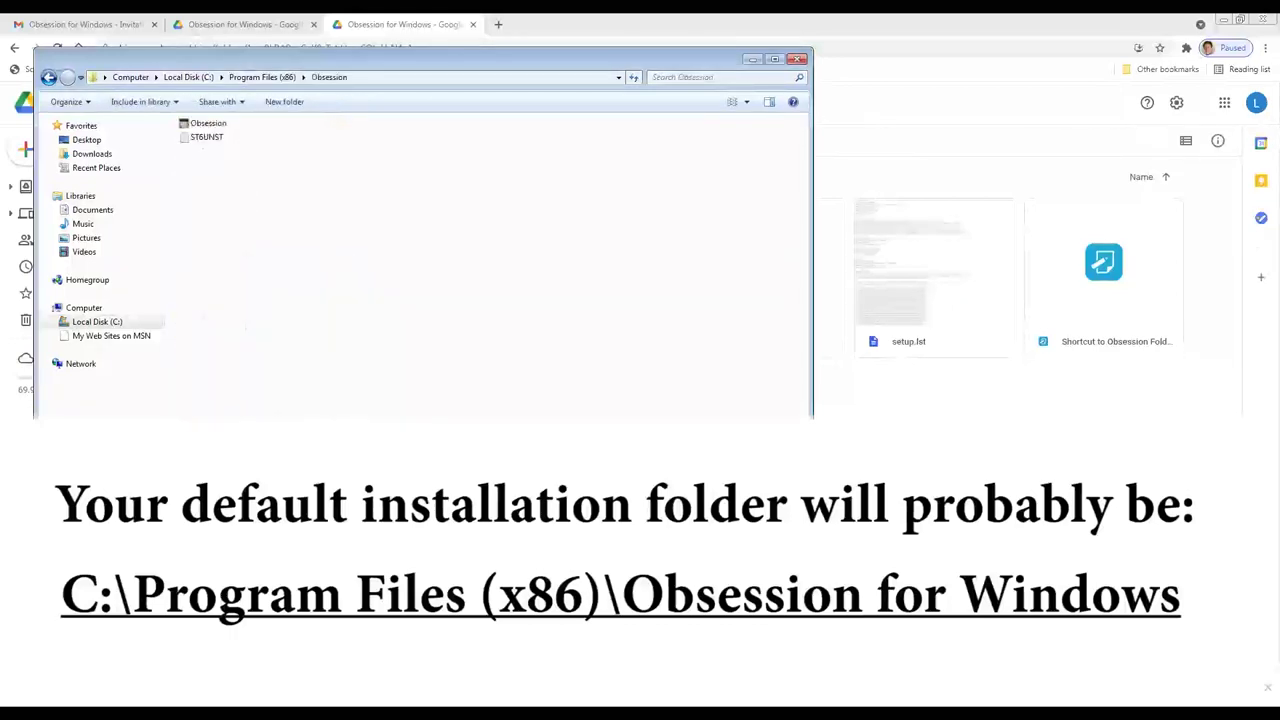
right_click(390, 248)
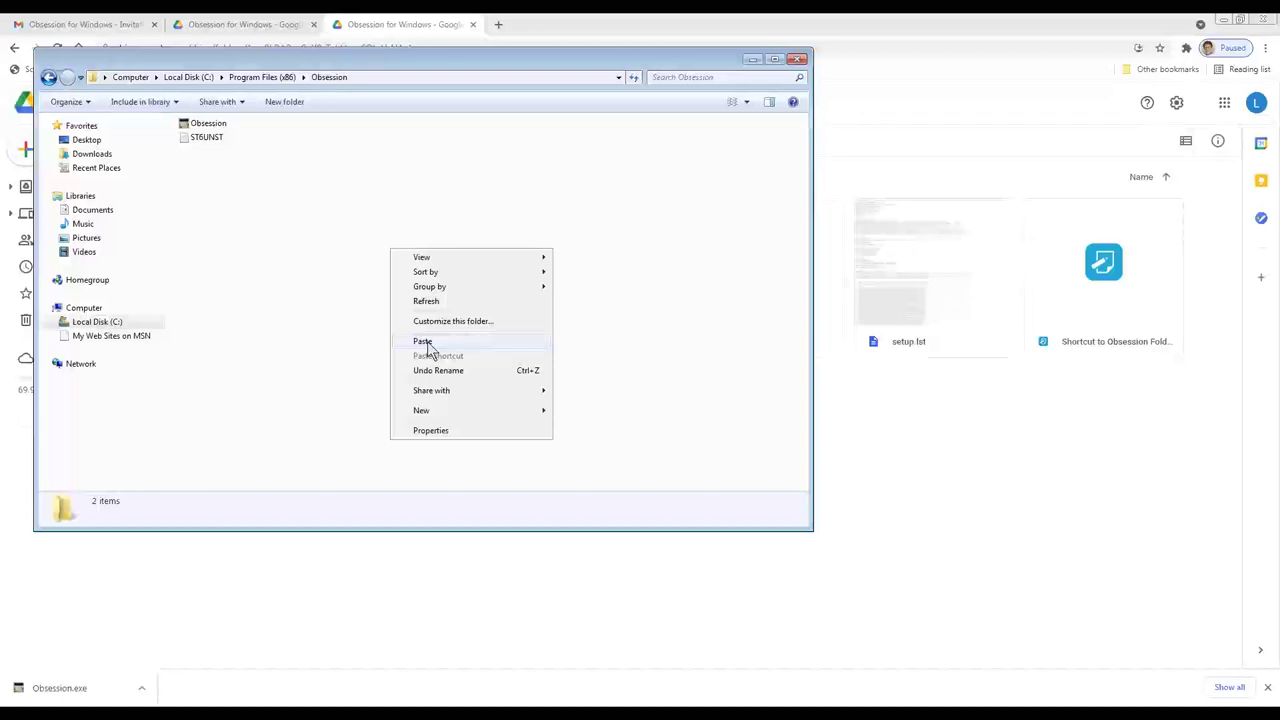
click(423, 342)
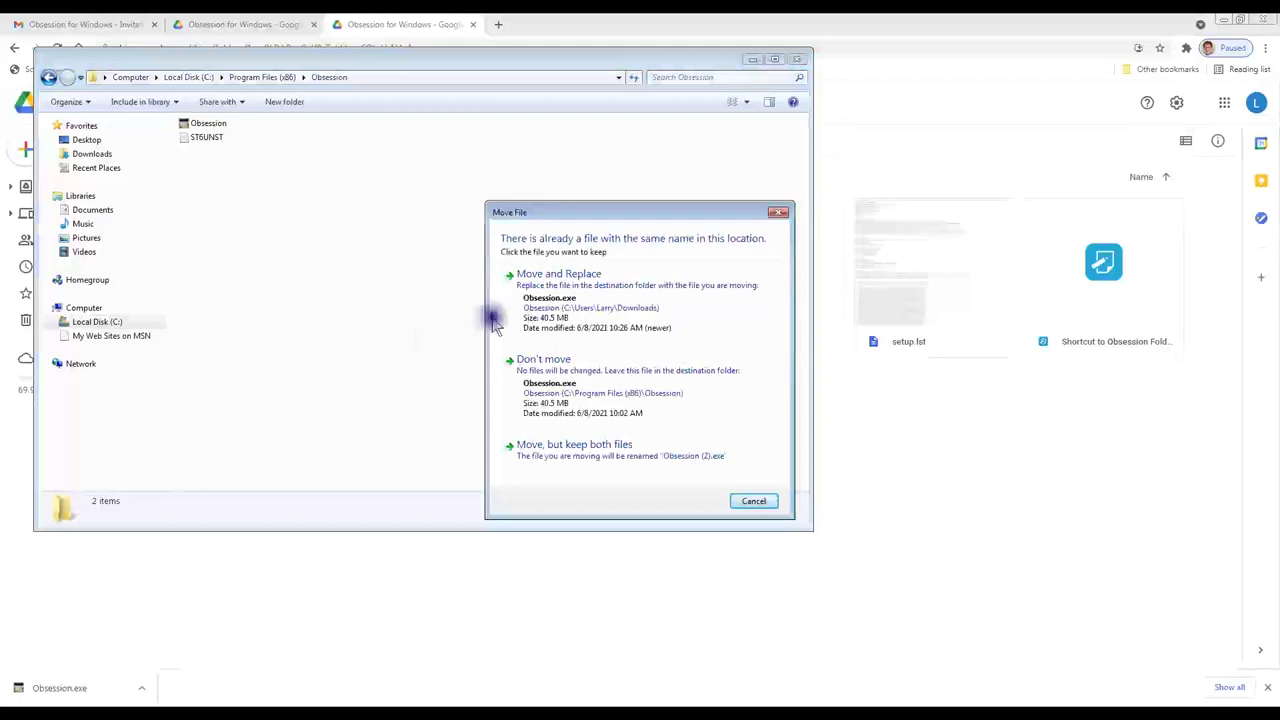
click(545, 285)
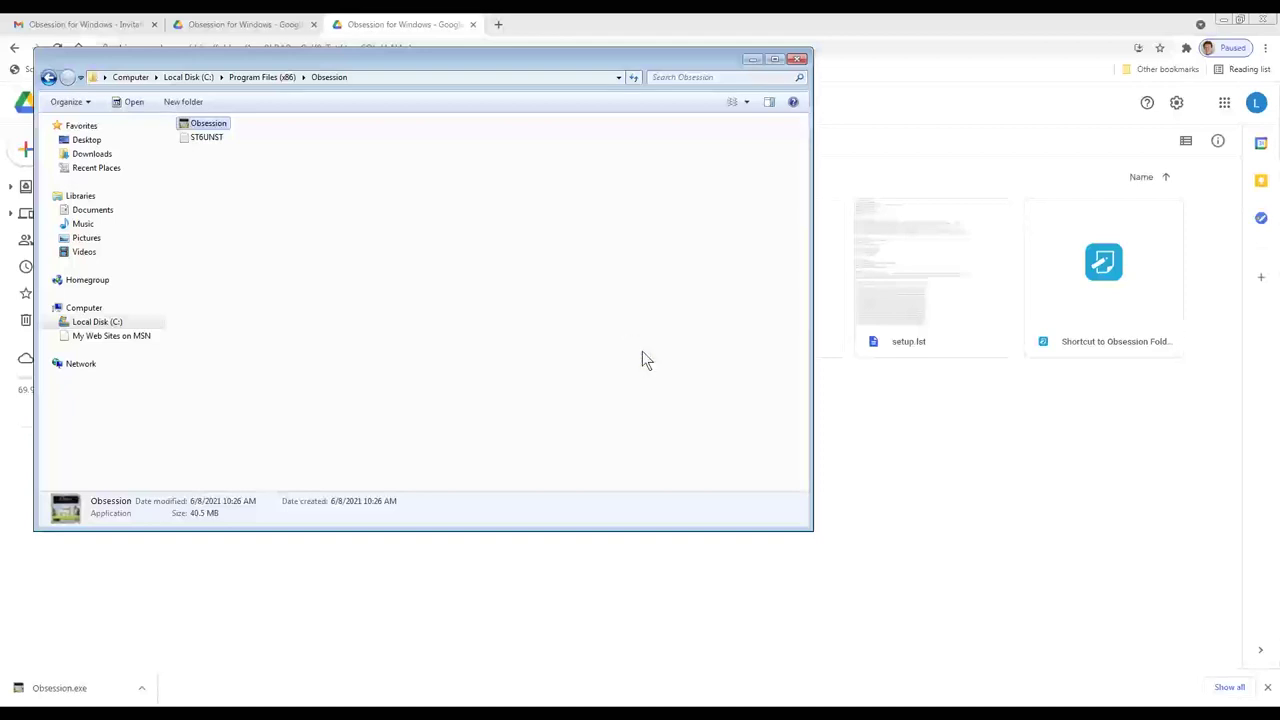
Step: Close the Explorer window and delete the Obsession Install desktop folder to the Recycle Bin
click(797, 59)
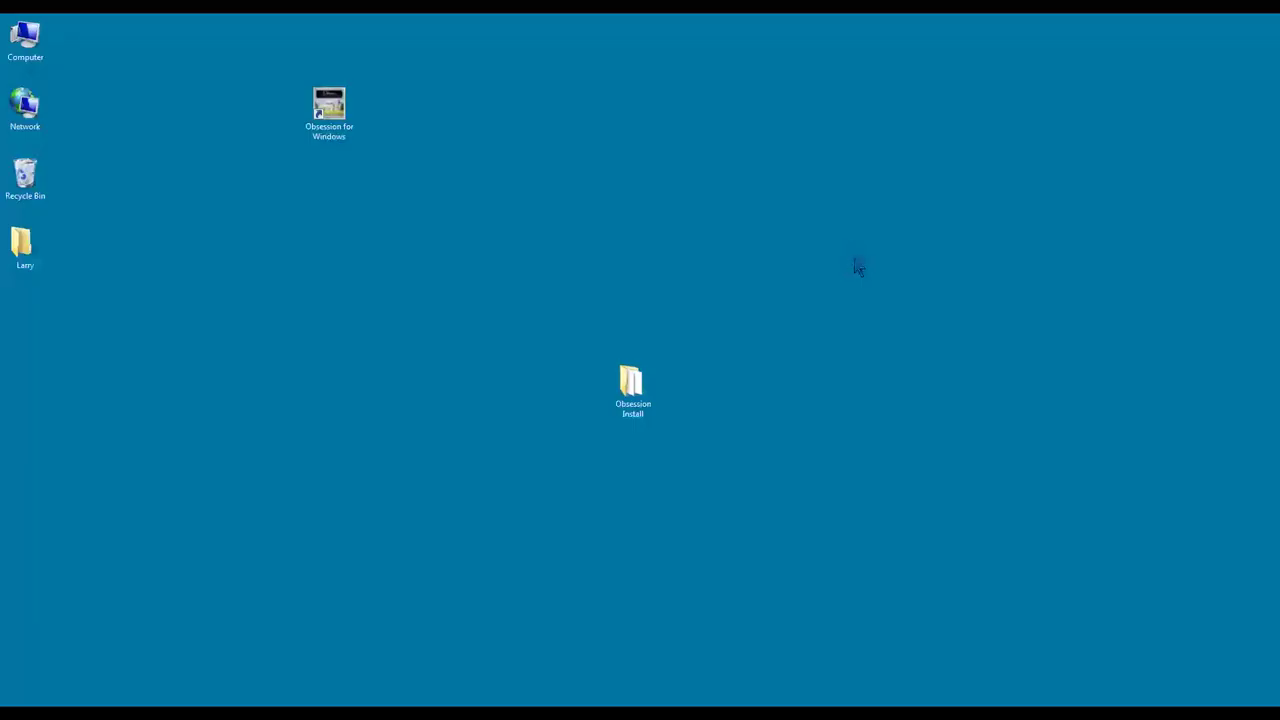
right_click(638, 396)
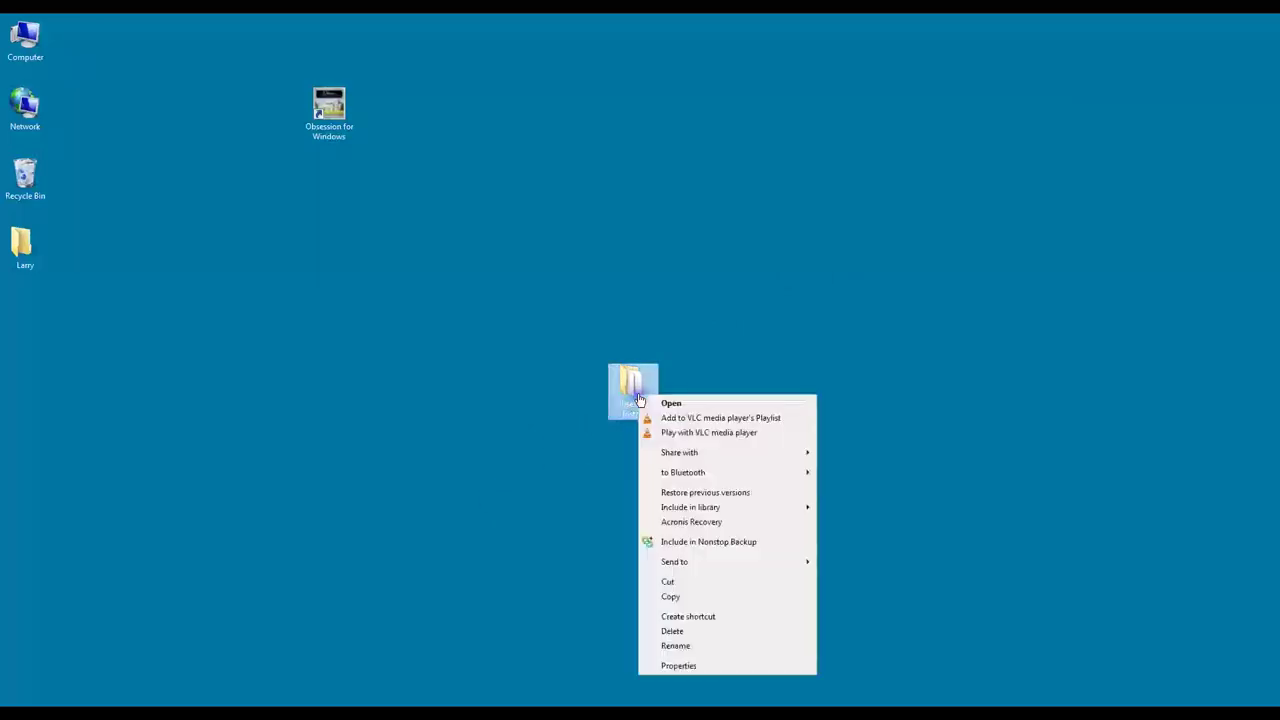
click(675, 632)
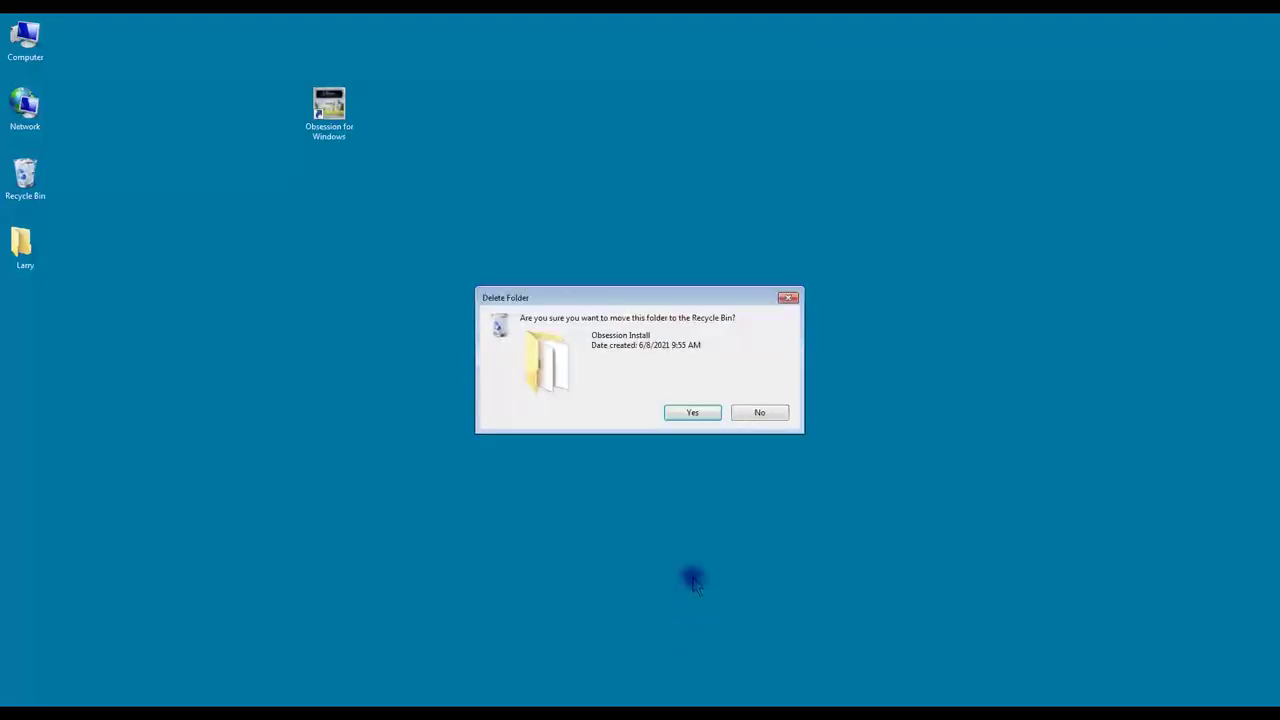
click(704, 414)
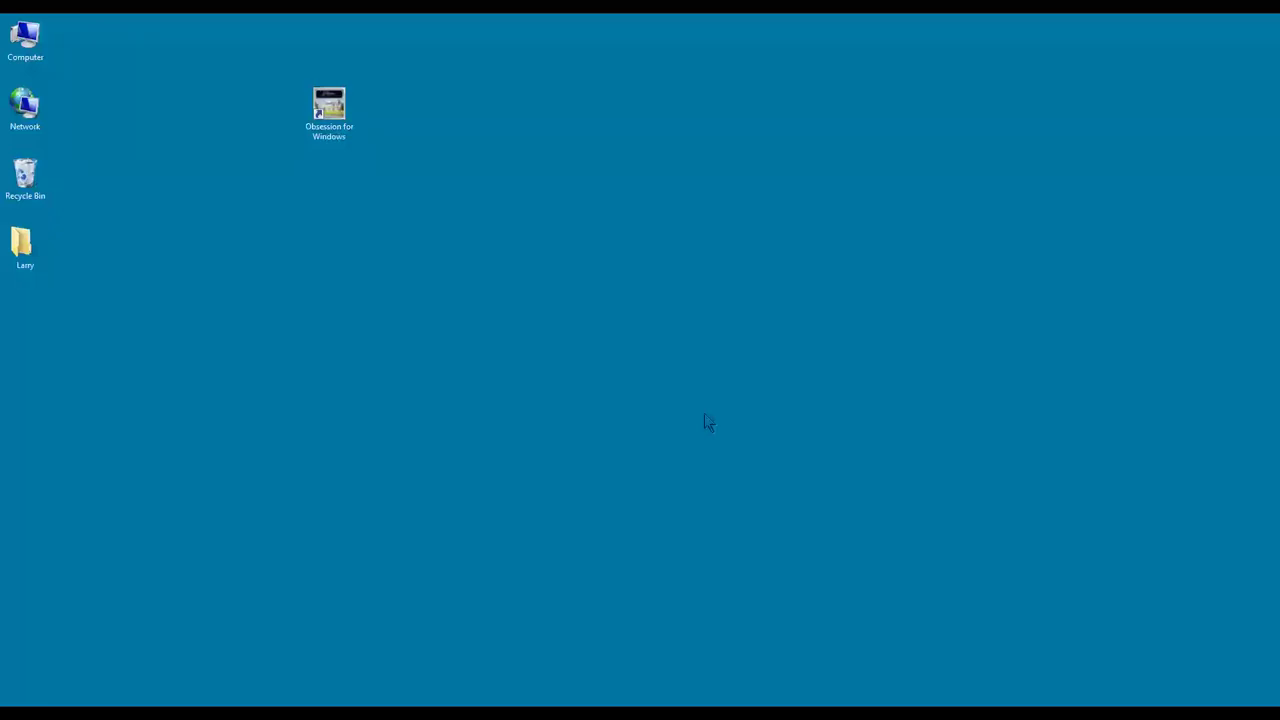
click(330, 100)
Step: Launch Obsession for Windows from its shortcut, unchecking 'Always ask before opening this file'
double_click(330, 96)
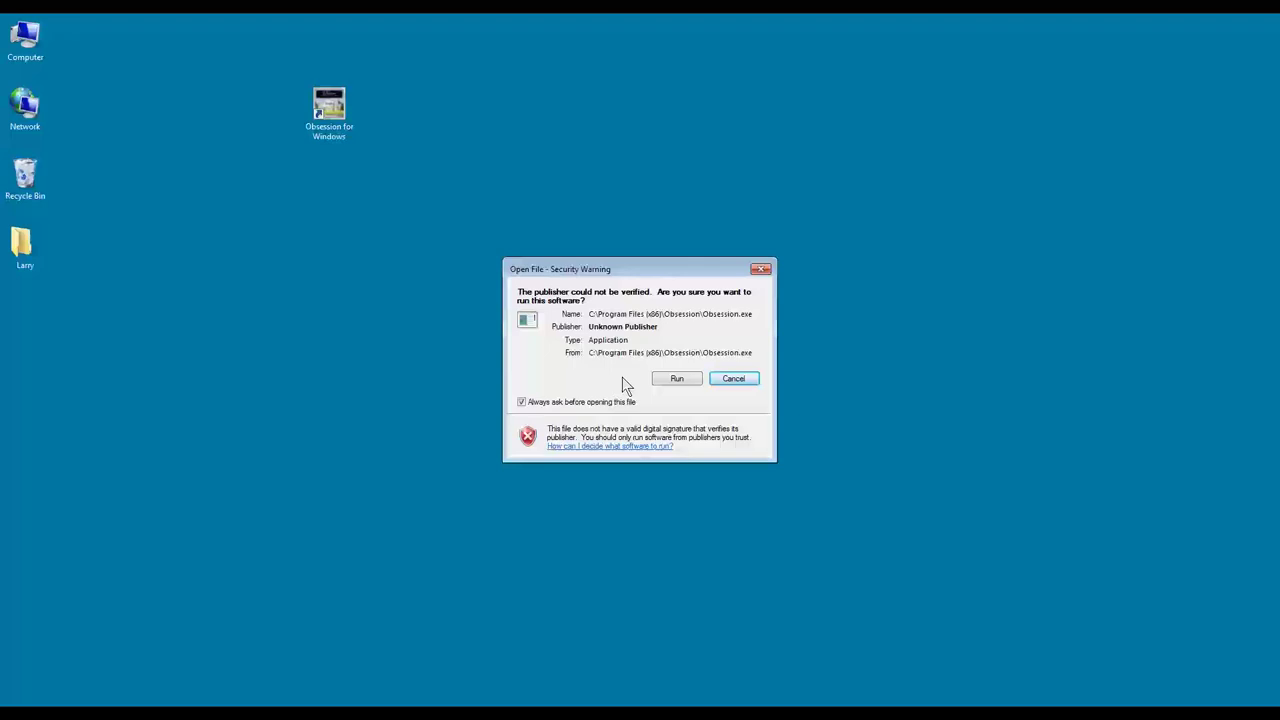
click(561, 402)
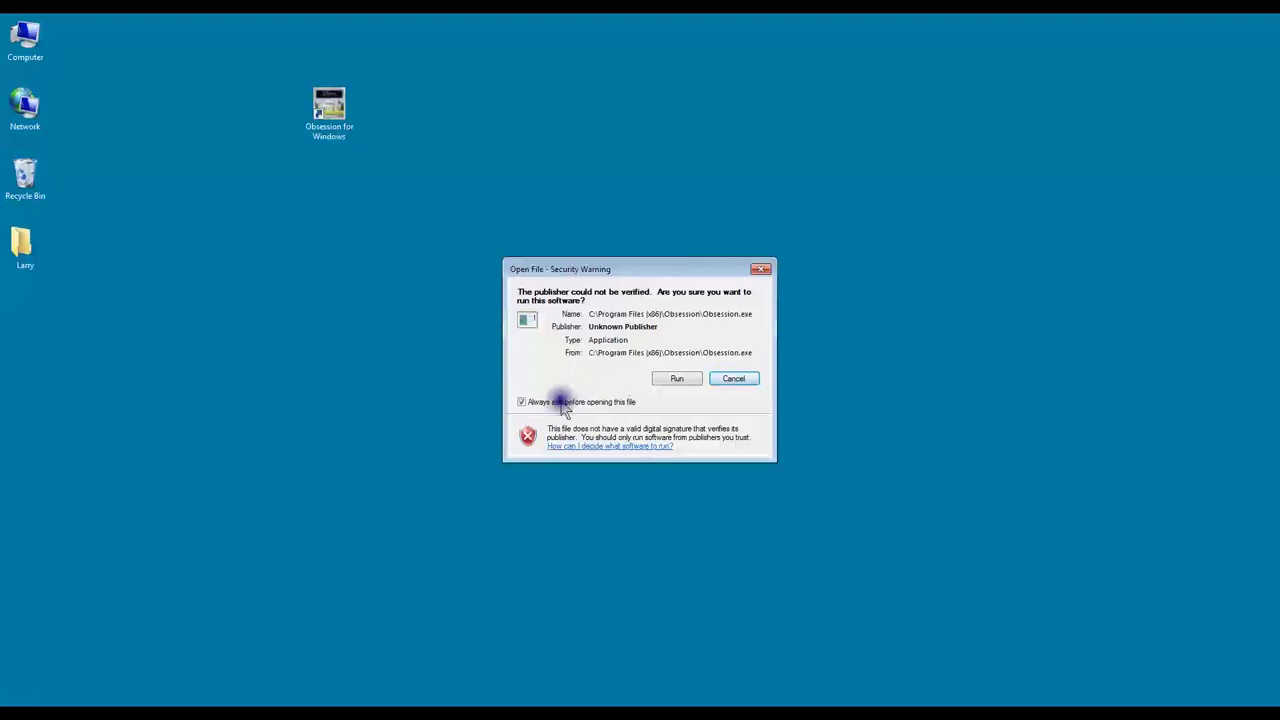
click(537, 402)
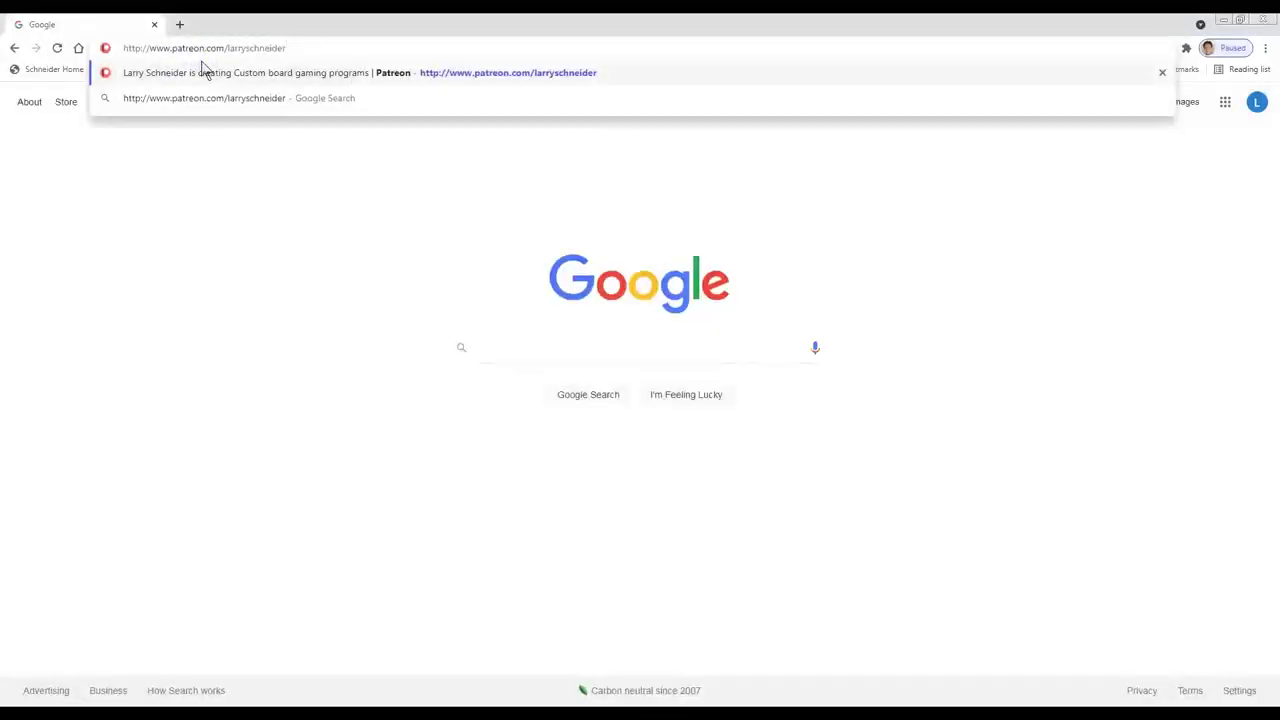
Step: Submit the developer's Patreon address in Chrome to load the Patreon page
key(Return)
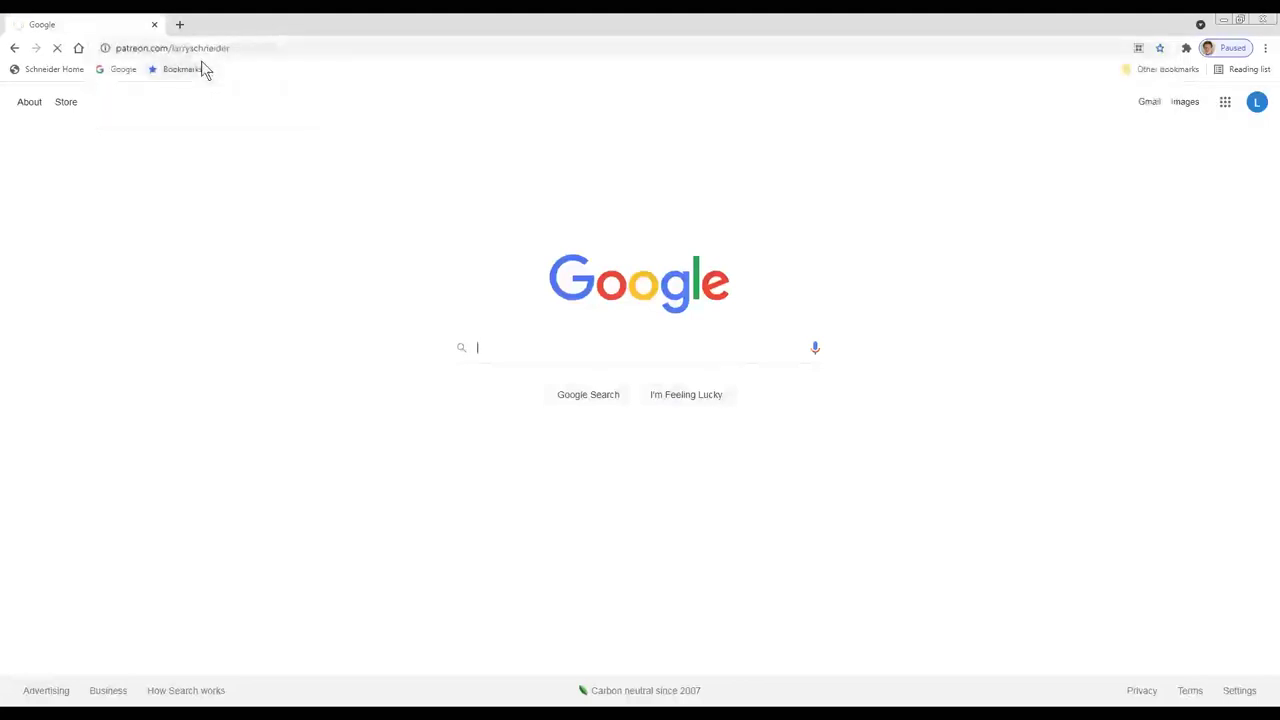